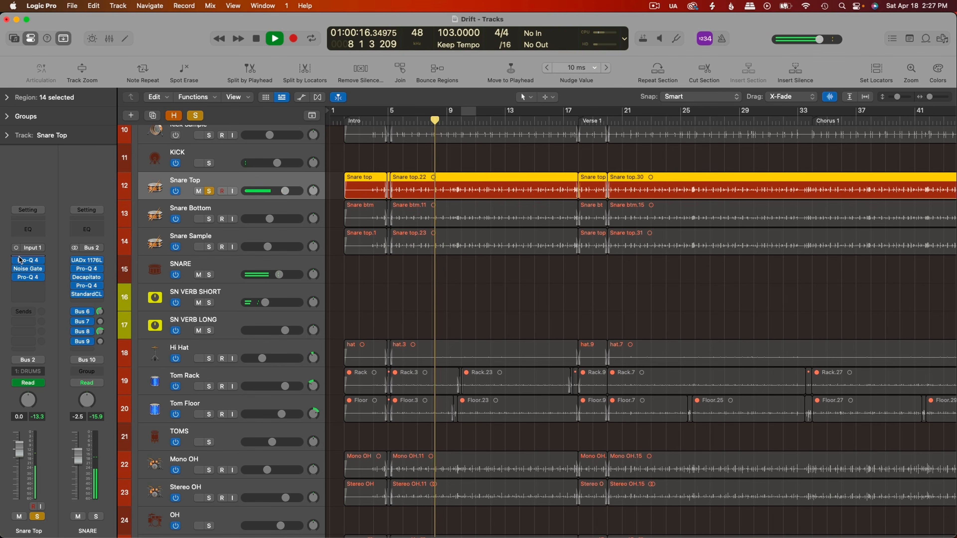
- Review the settings of both Pro-Q 4 EQs on the Snare Top track and close them
click(21, 260)
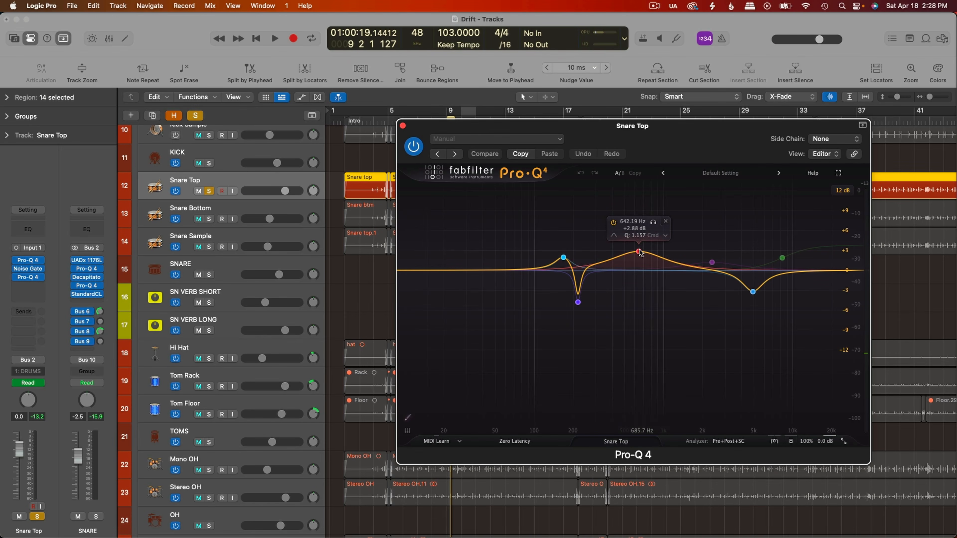
click(678, 264)
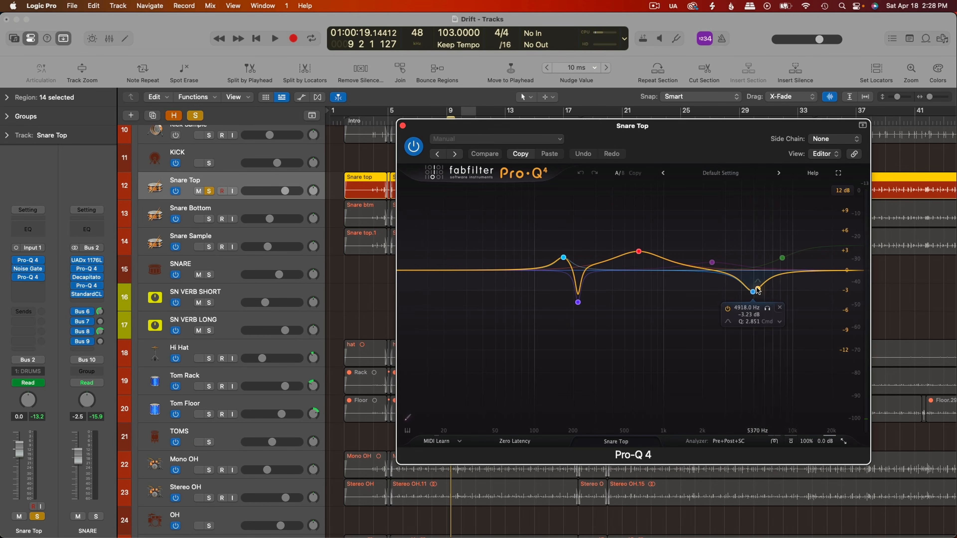
key(super+w)
click(30, 277)
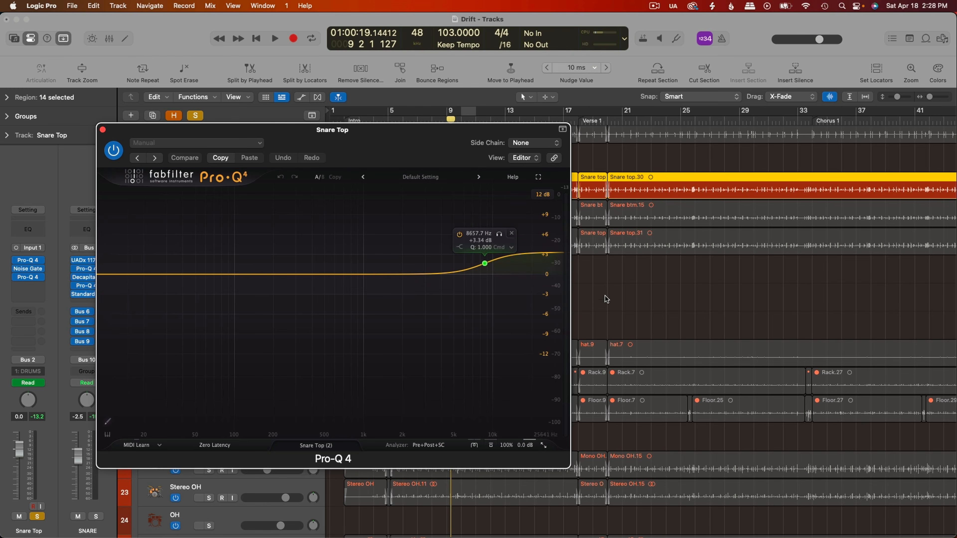
key(space)
key(super+w)
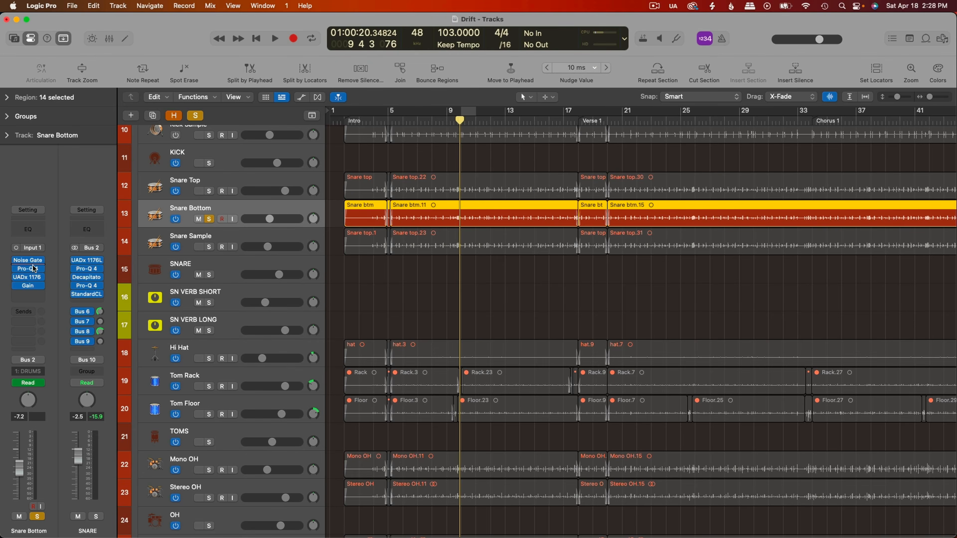
- Play the soloed Snare Bottom track while inspecting its Pro-Q 4 EQ and UADx 1176 Rev A compressor, and close both plug-ins
click(34, 268)
key(space)
key(space)
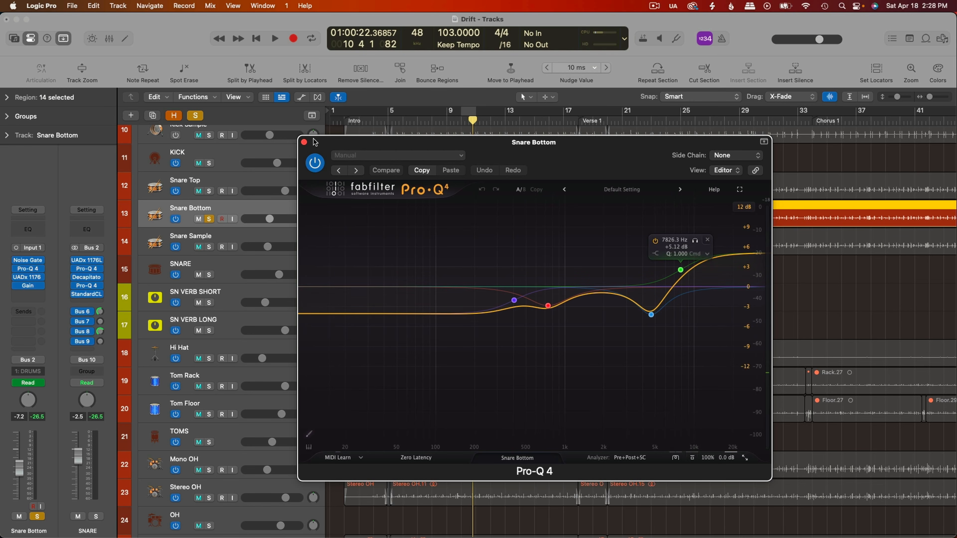
click(32, 278)
key(space)
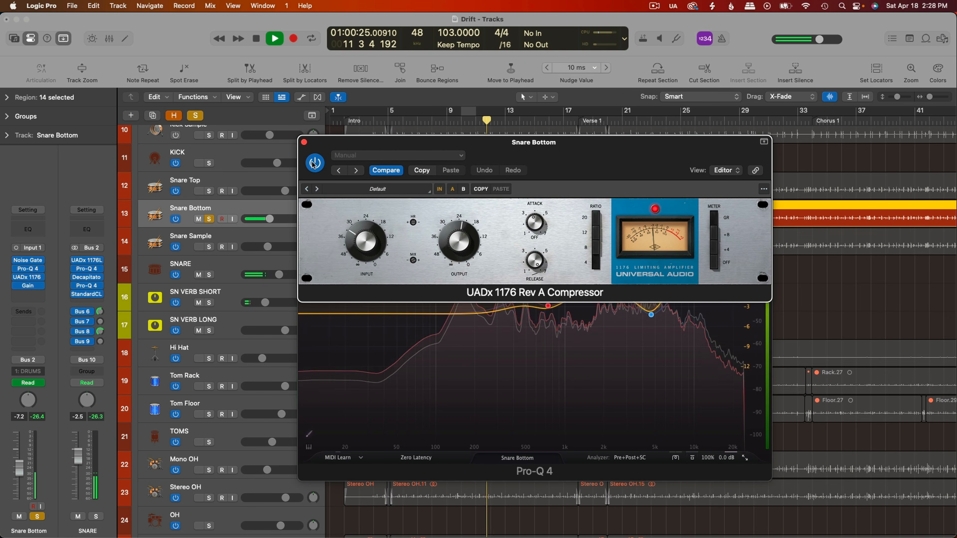
click(304, 142)
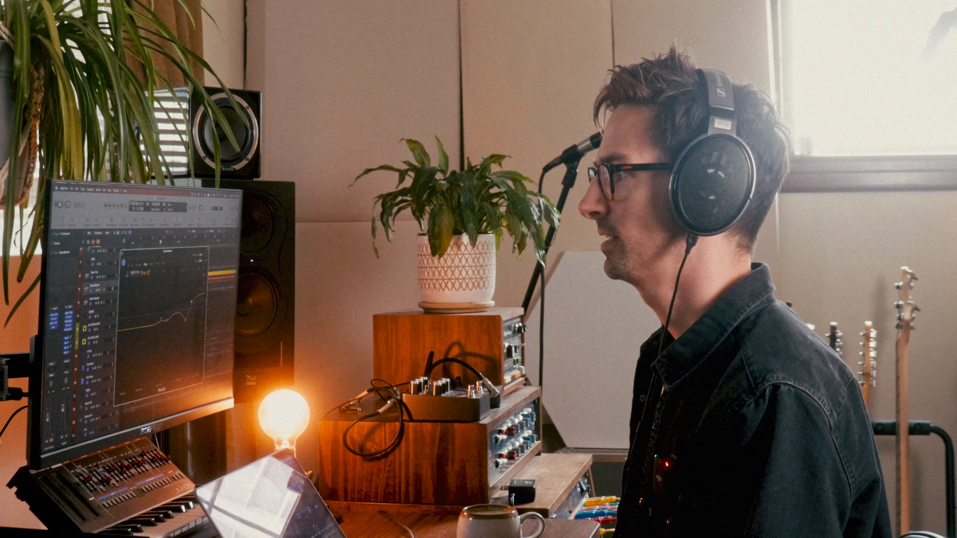
key(super+w)
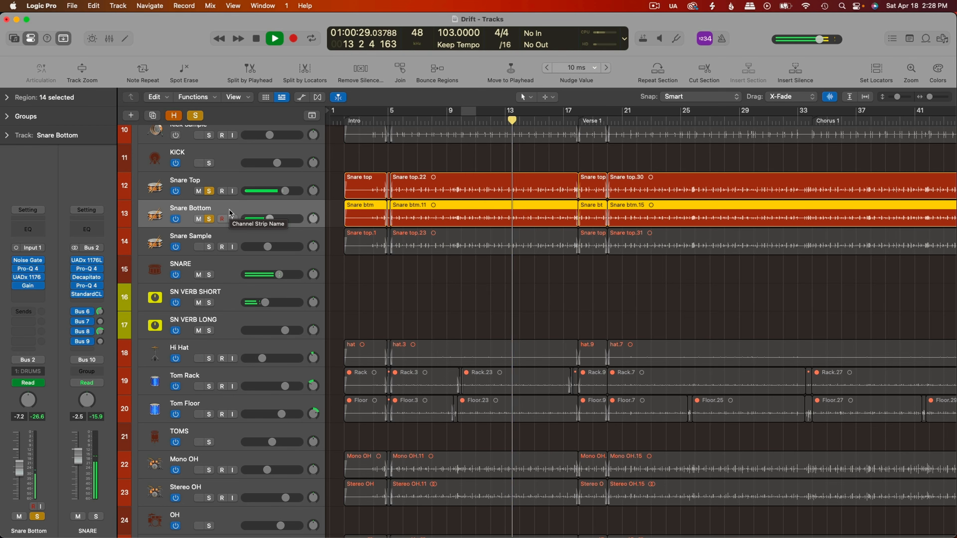
- Select the SNARE bus and inspect its UADx 1176LN Rev E compressor during playback
key(space)
click(230, 264)
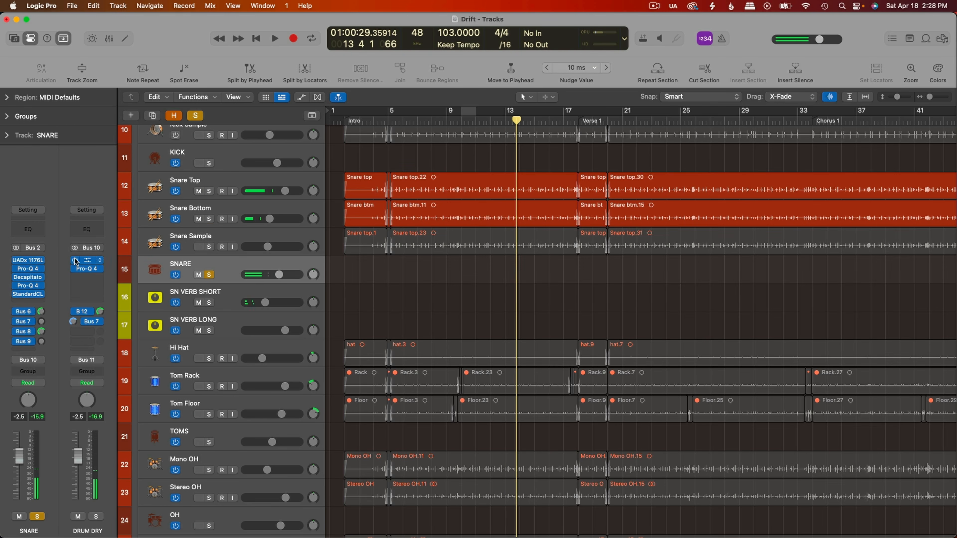
click(32, 261)
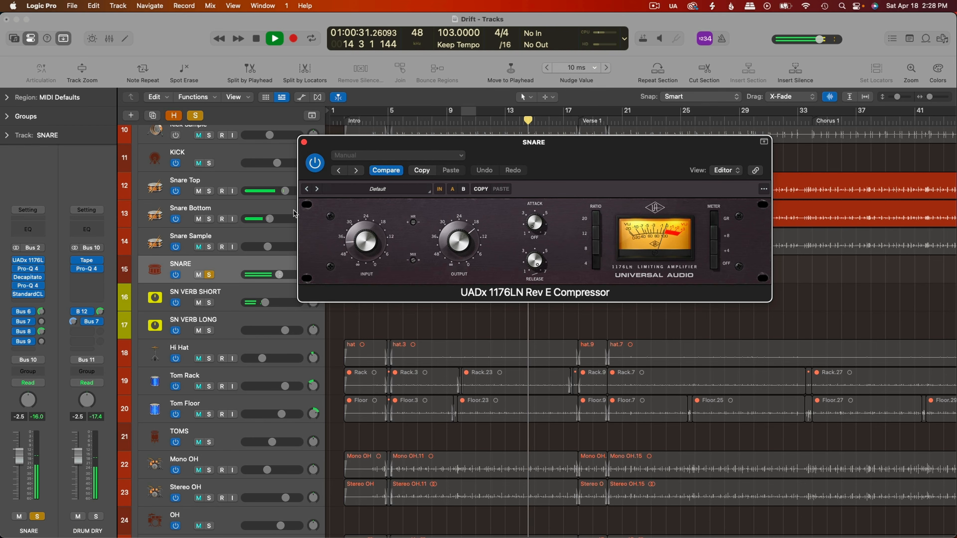
key(space)
click(303, 141)
- Examine the SNARE bus's Darksoft snare bus EQ and solo its 5 kHz cut band during playback
click(24, 270)
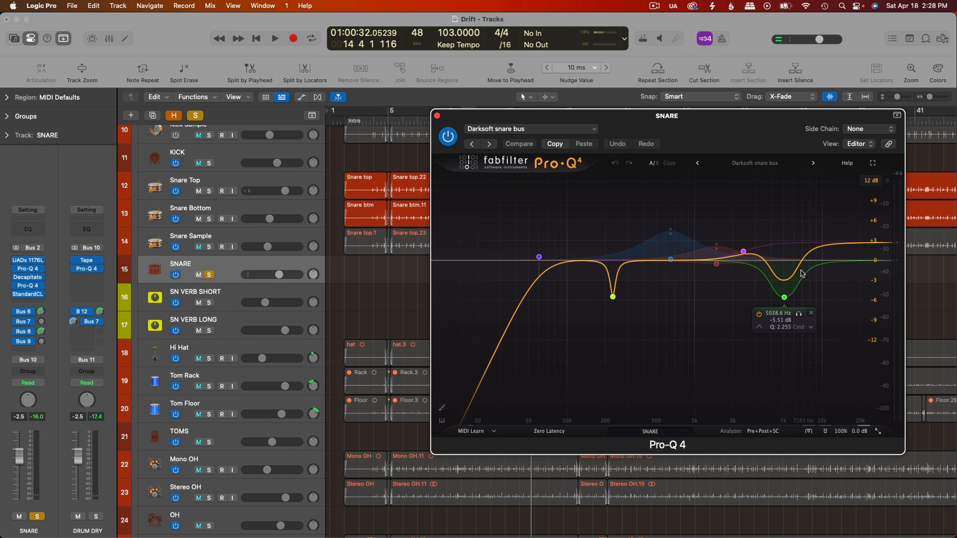
key(space)
click(797, 315)
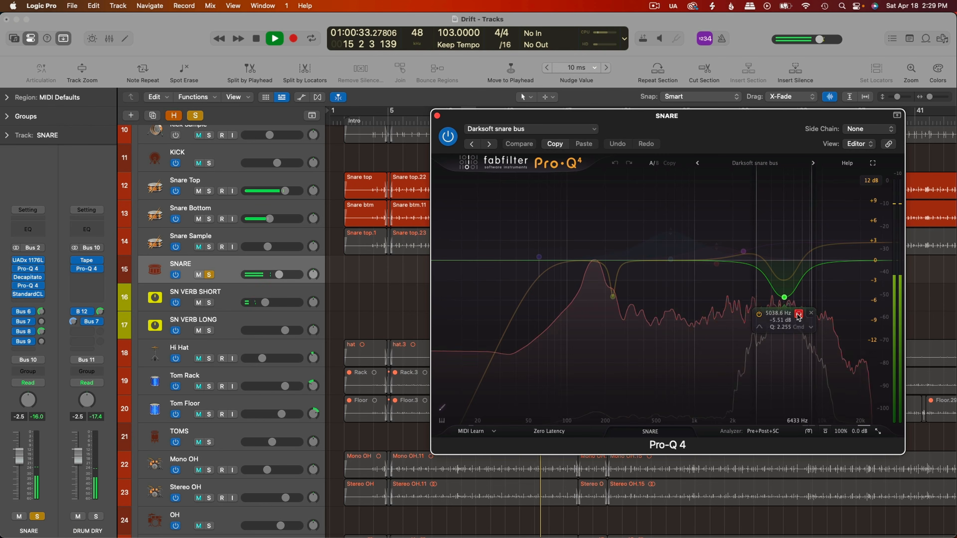
key(space)
click(24, 269)
- Inspect the SNARE bus's second Pro-Q 4 EQ and its StandardCLIP clipper during playback, and close both plug-ins
click(28, 278)
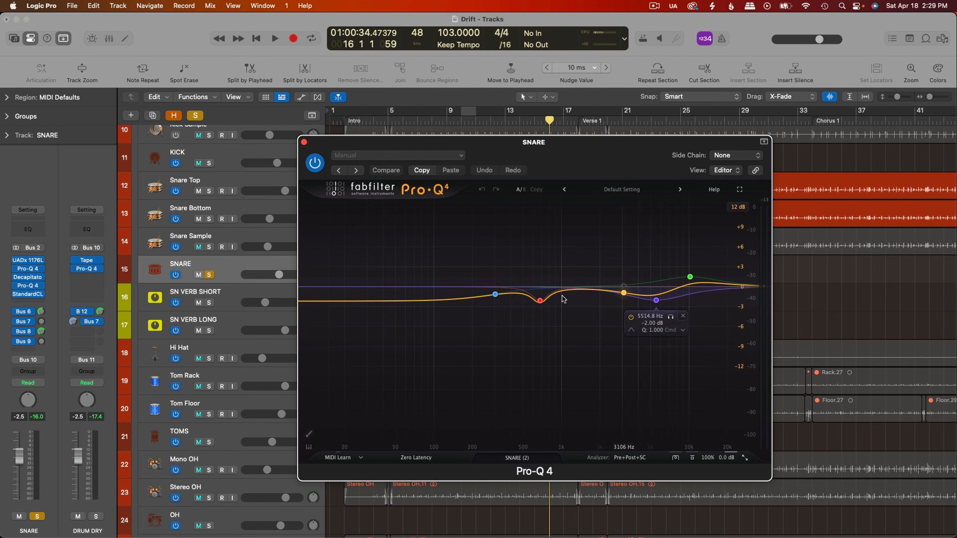
click(27, 293)
key(space)
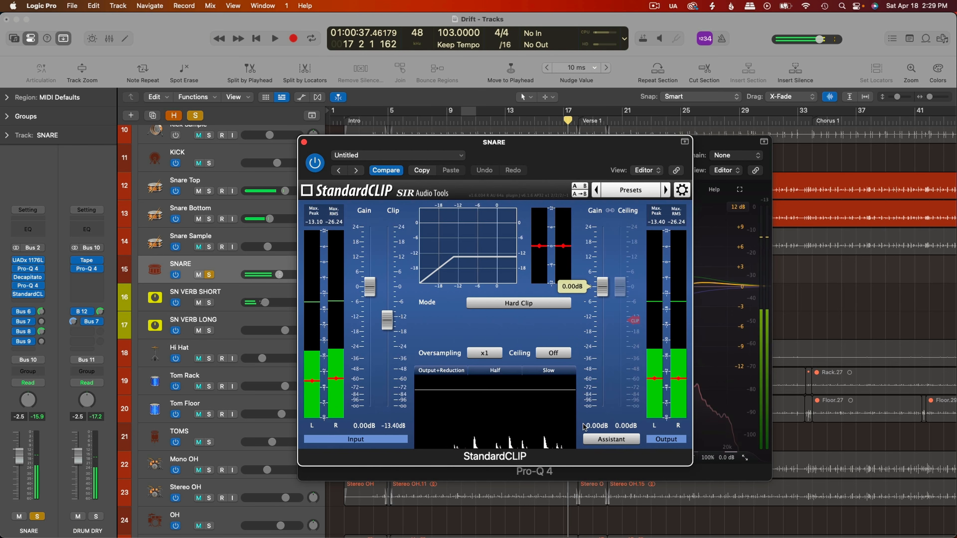
click(304, 142)
click(304, 142)
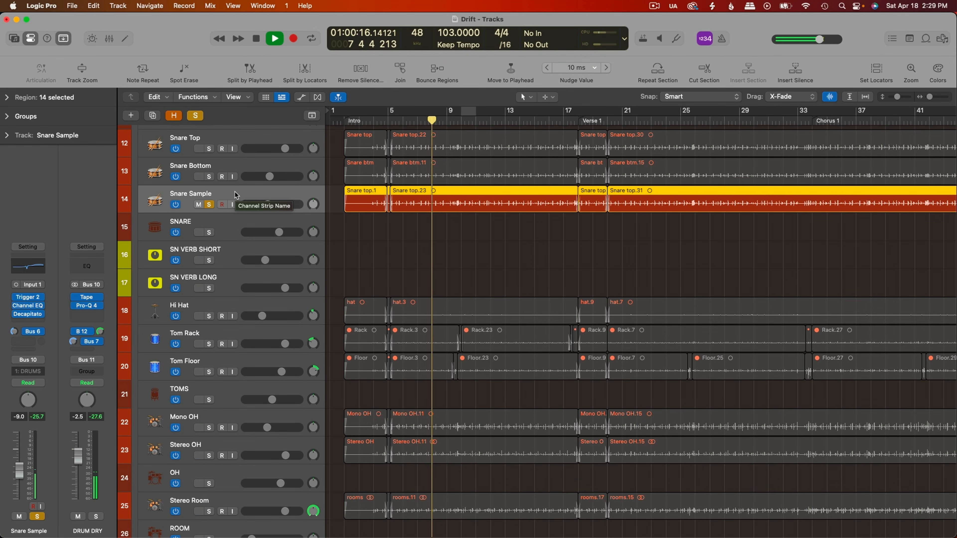
- Compare the Hi Hat track with its Pro-Q 4 EQ bypassed and active, checking the low cut and the high-frequency boost
scroll(234, 192, up, 1)
scroll(234, 193, up, 3)
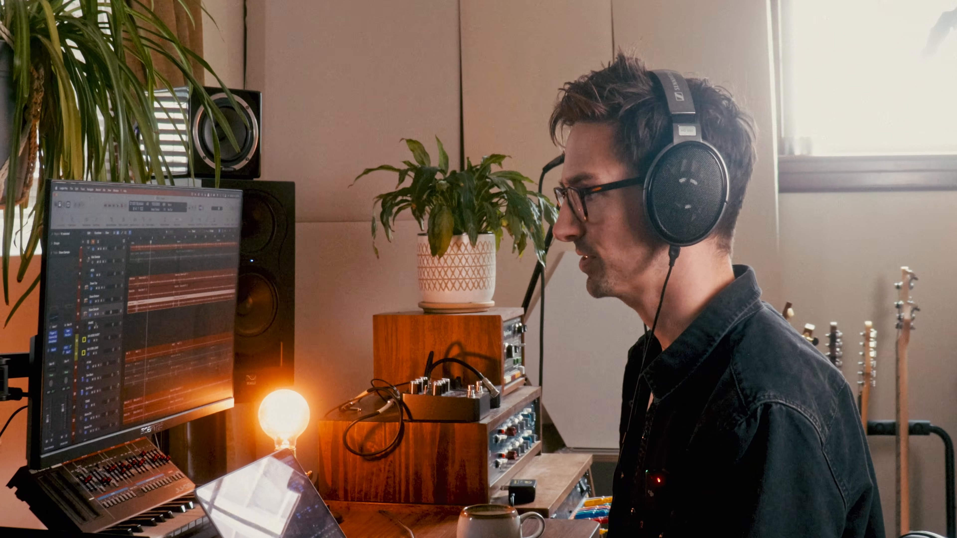
scroll(181, 302, down, 3)
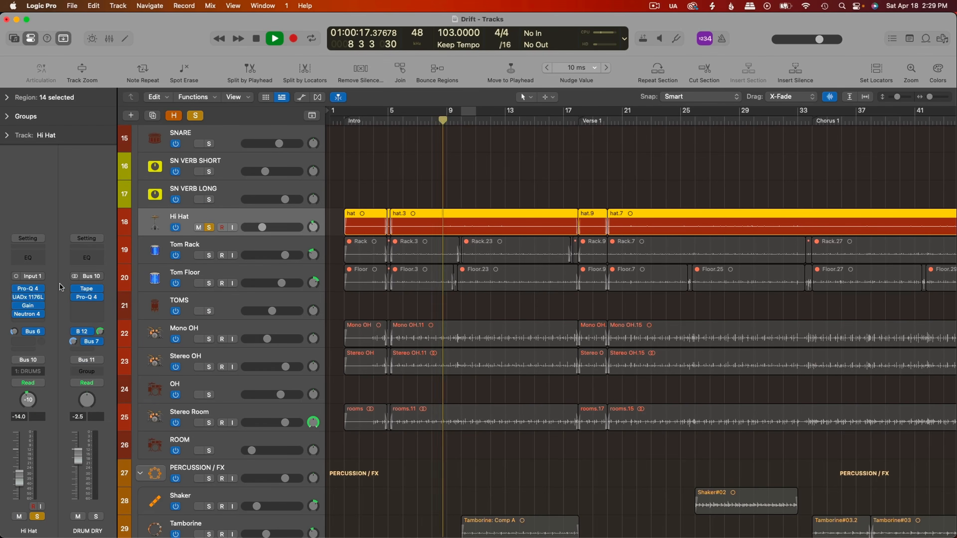
click(34, 292)
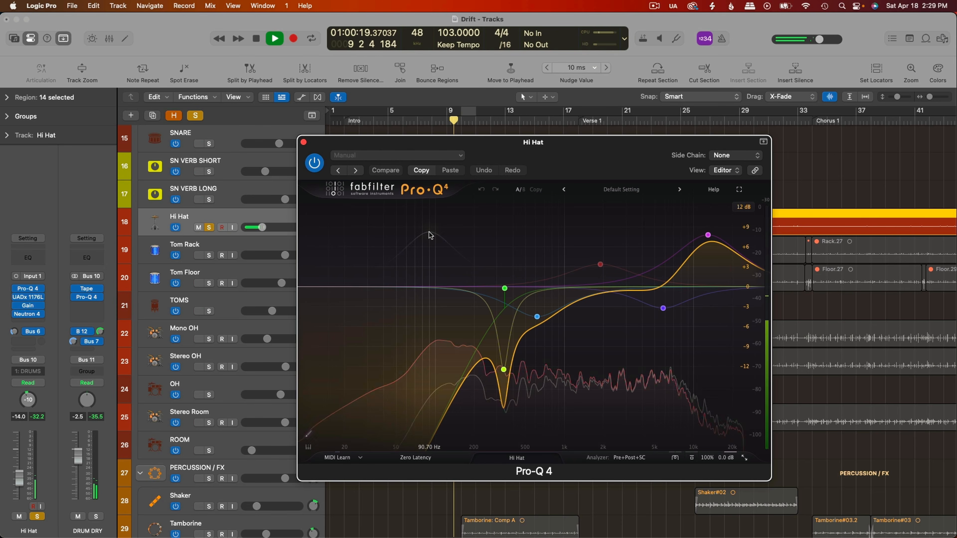
click(315, 162)
mouse_move(505, 289)
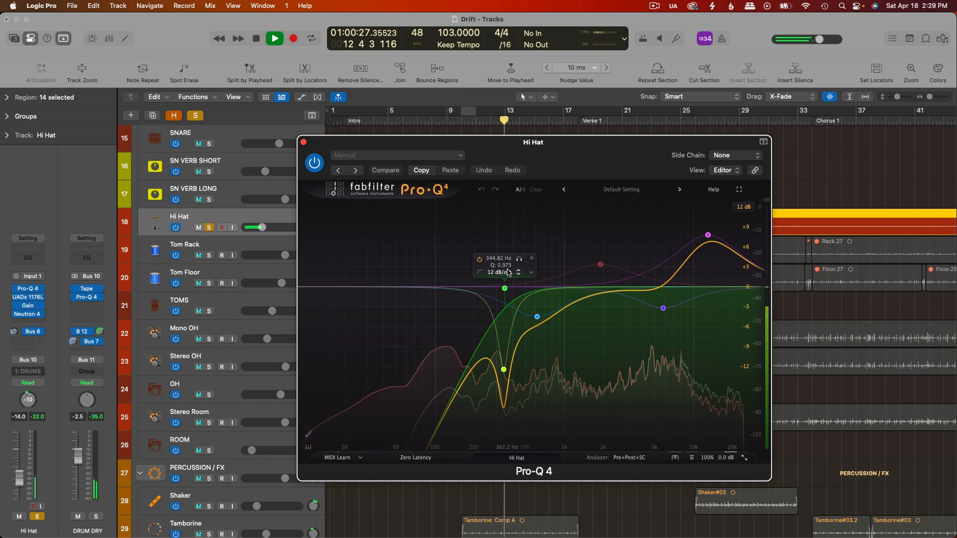
mouse_move(690, 248)
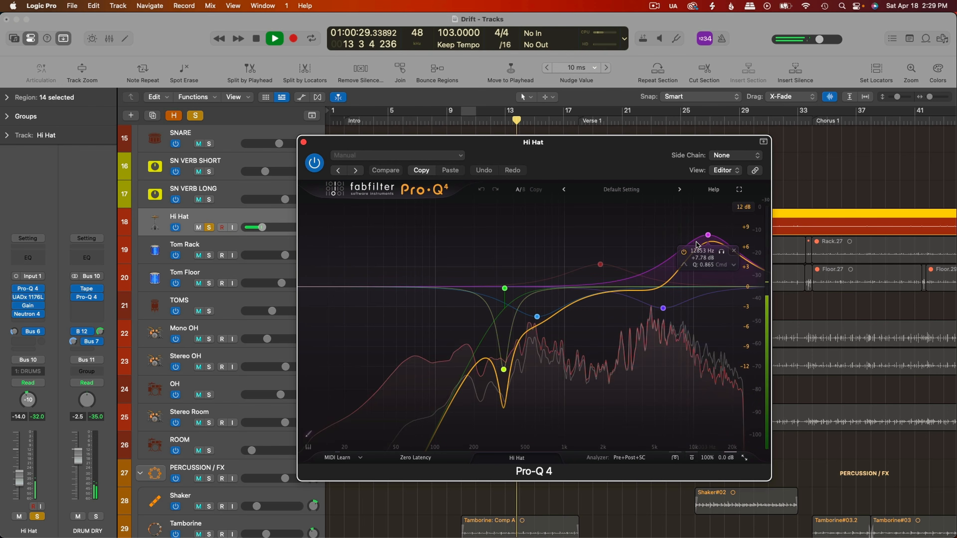
click(315, 163)
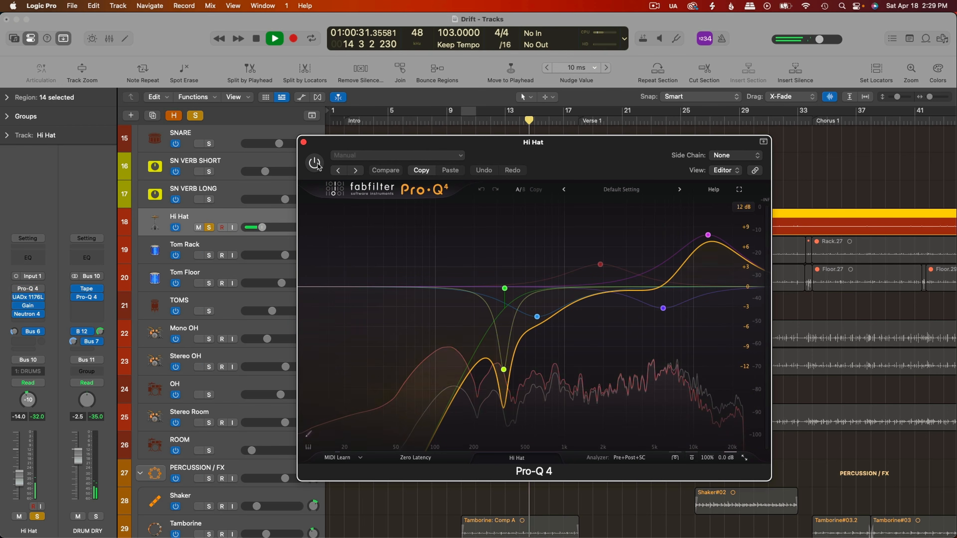
click(316, 163)
key(space)
key(super+w)
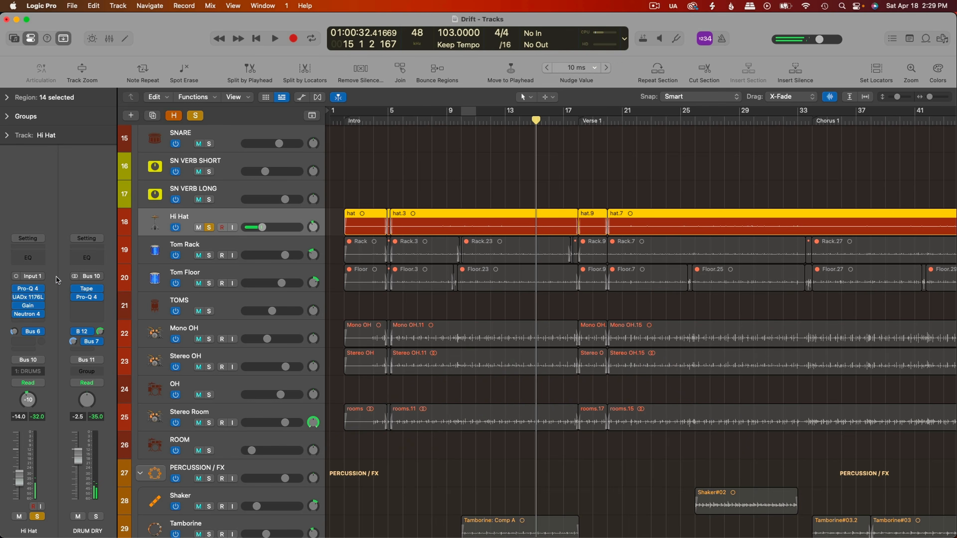
- Inspect the Hi Hat's UADx 1176LN compressor and Neutron 4 Transient Shaper during playback, and close both plug-ins
click(33, 298)
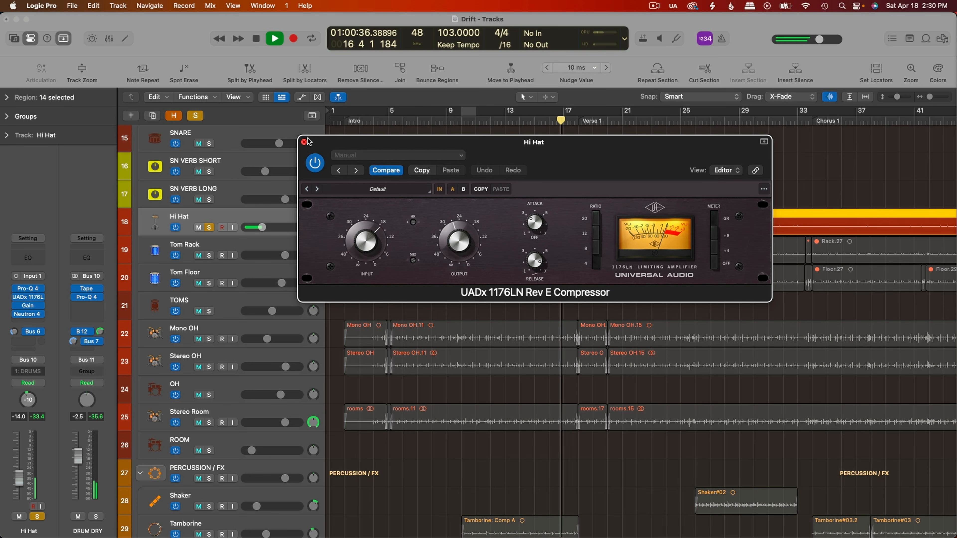
click(33, 318)
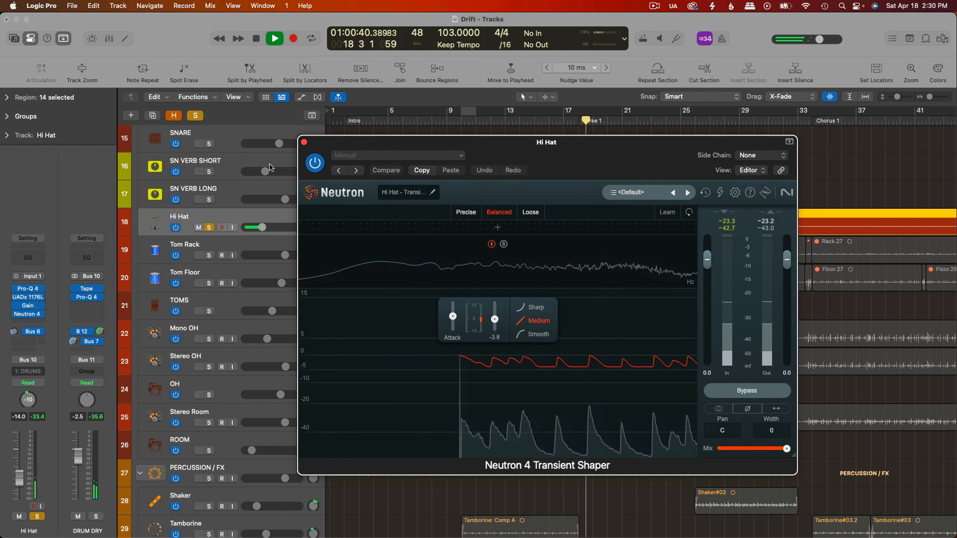
click(304, 143)
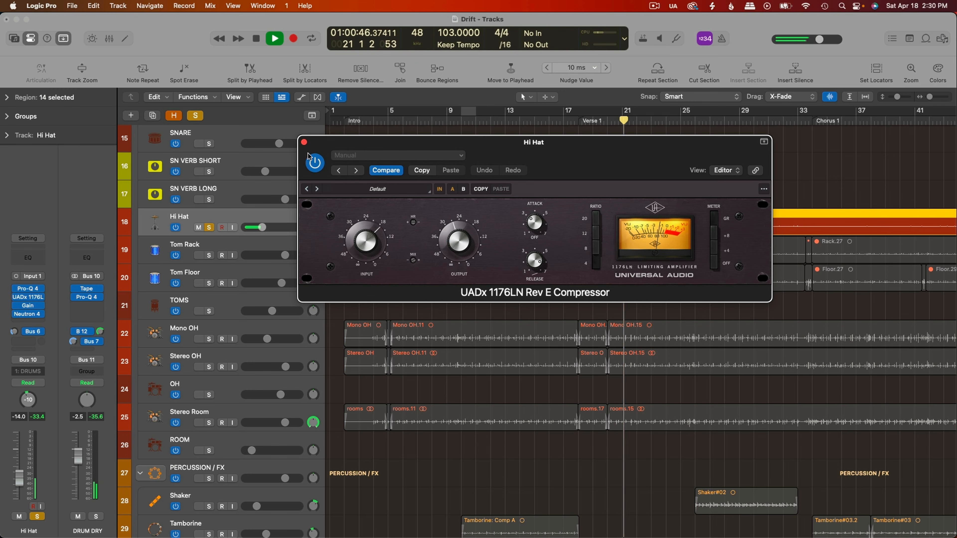
click(304, 143)
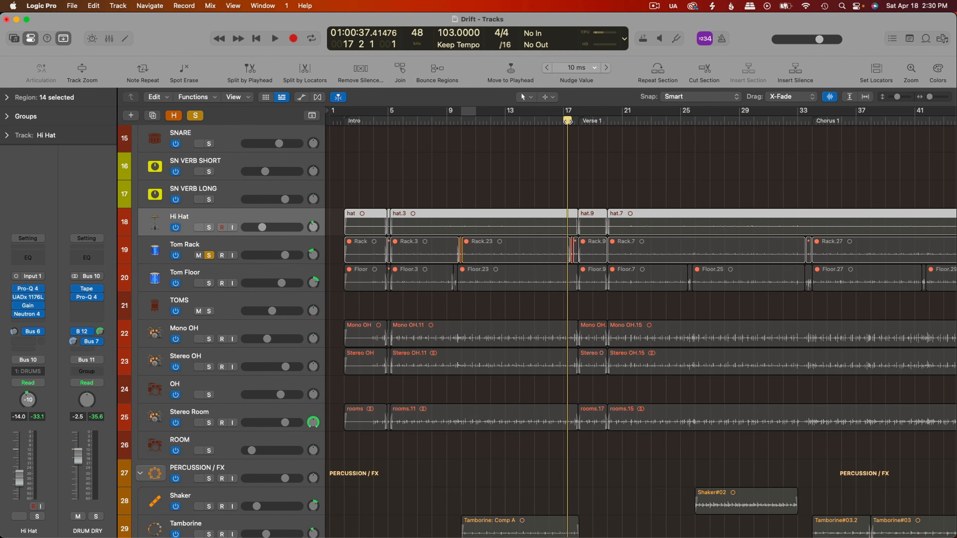
- Review the Tom Rack's bx_console SSL 4000 E channel strip and the Tom Floor's Silencer plug-in
key(super+Right)
key(super+Right)
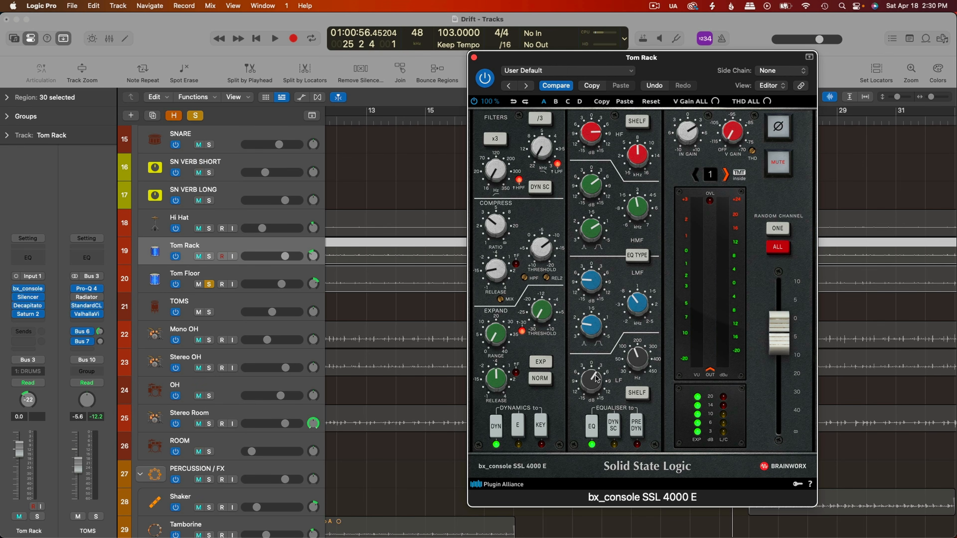
drag(700, 69, 501, 68)
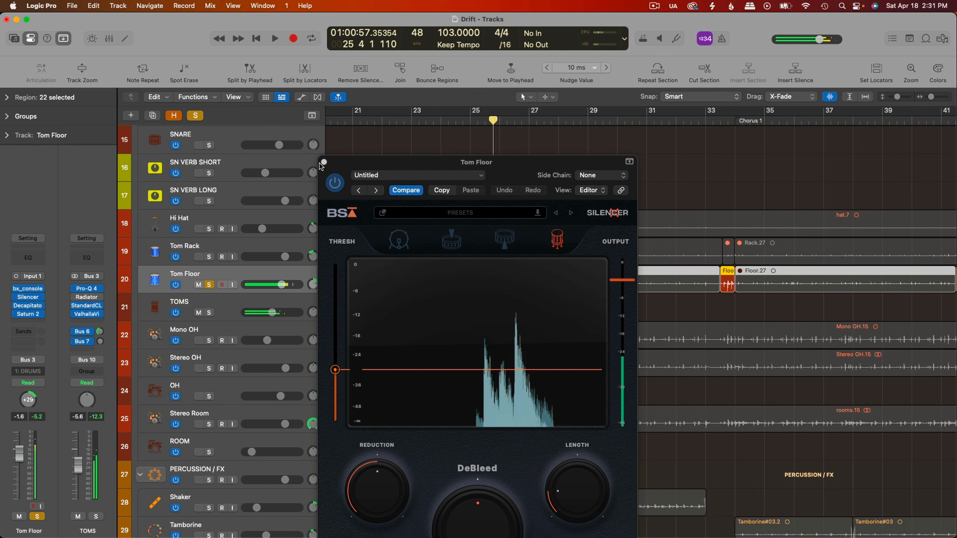
click(324, 160)
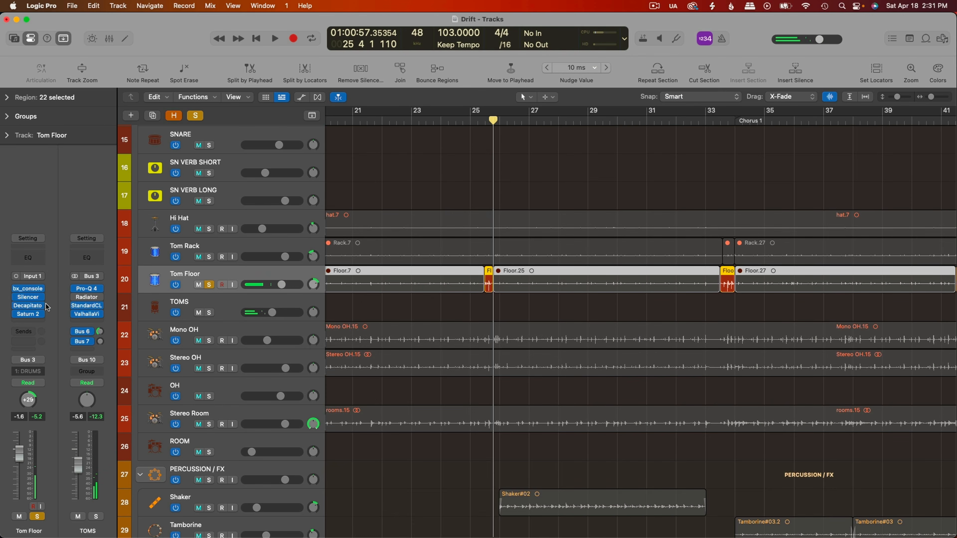
- Play the Tom Floor track while inspecting its Decapitator and Saturn 2 saturation plug-ins, and close them
click(35, 307)
key(space)
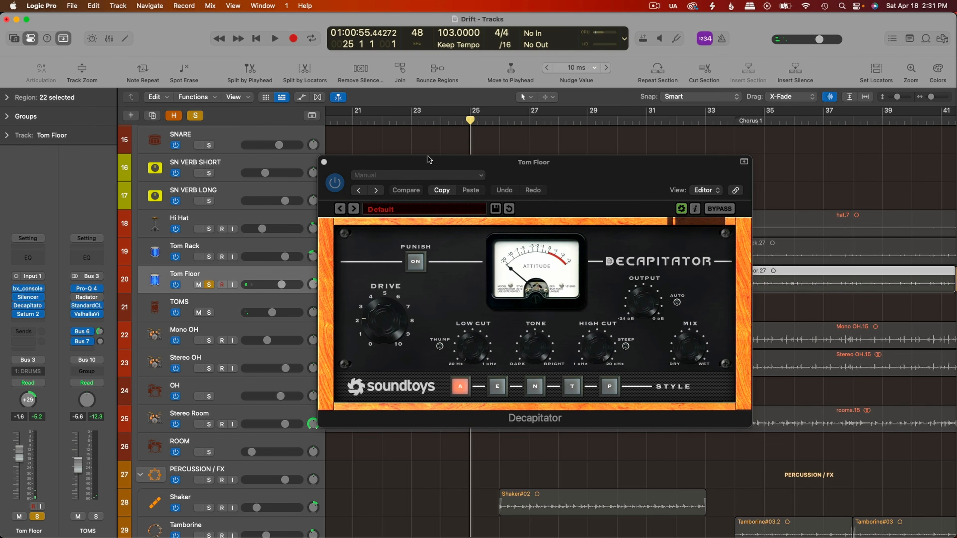
click(28, 314)
click(333, 172)
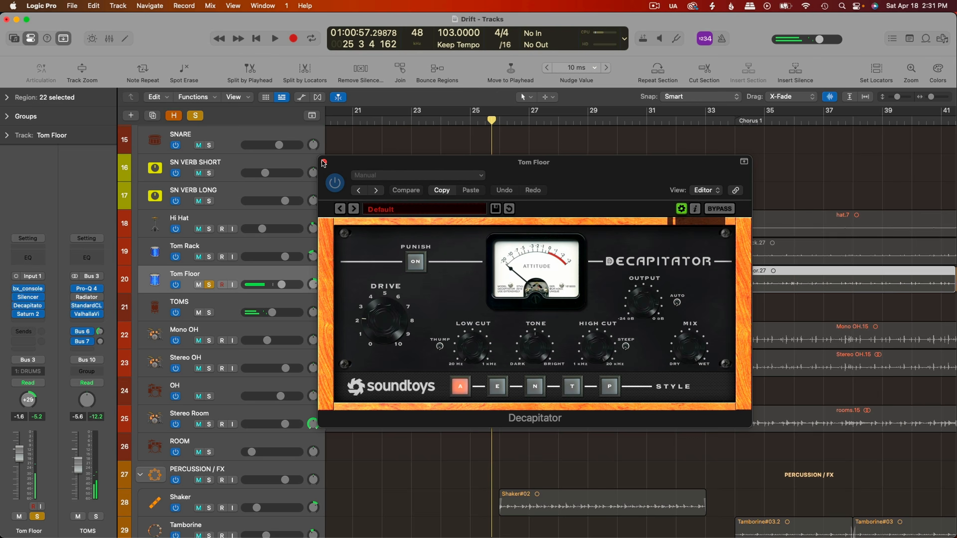
click(323, 162)
- Select the TOMS bus, inspect its Pro-Q 4 EQ with the Rumbly Toms Fix preset, and play from just before the floor tom fill
click(190, 312)
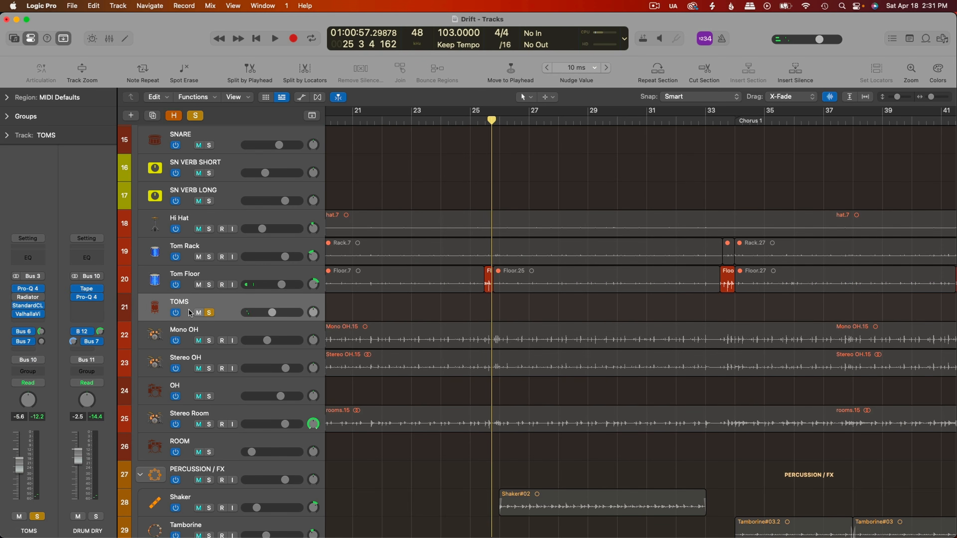
click(32, 291)
drag(574, 144, 742, 156)
scroll(406, 186, right, 5)
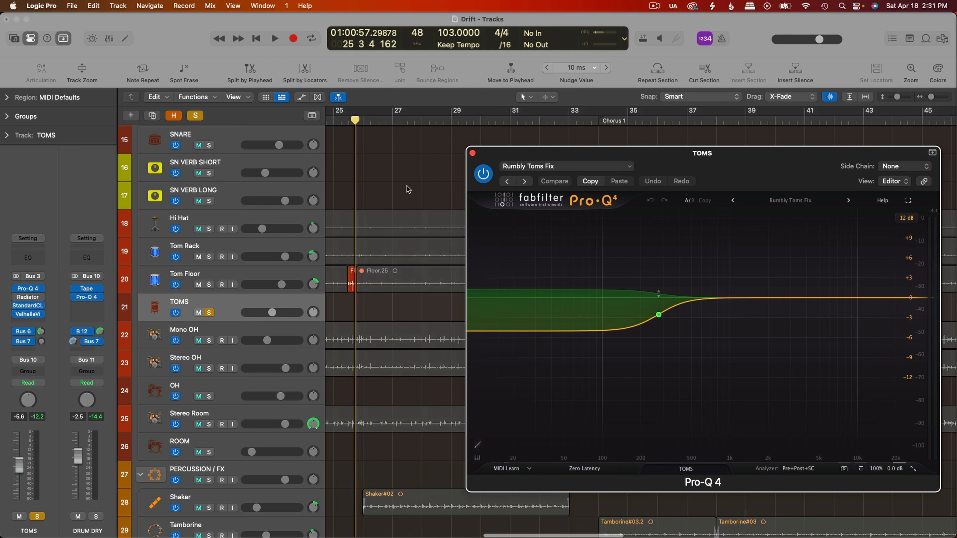
scroll(407, 186, down, 5)
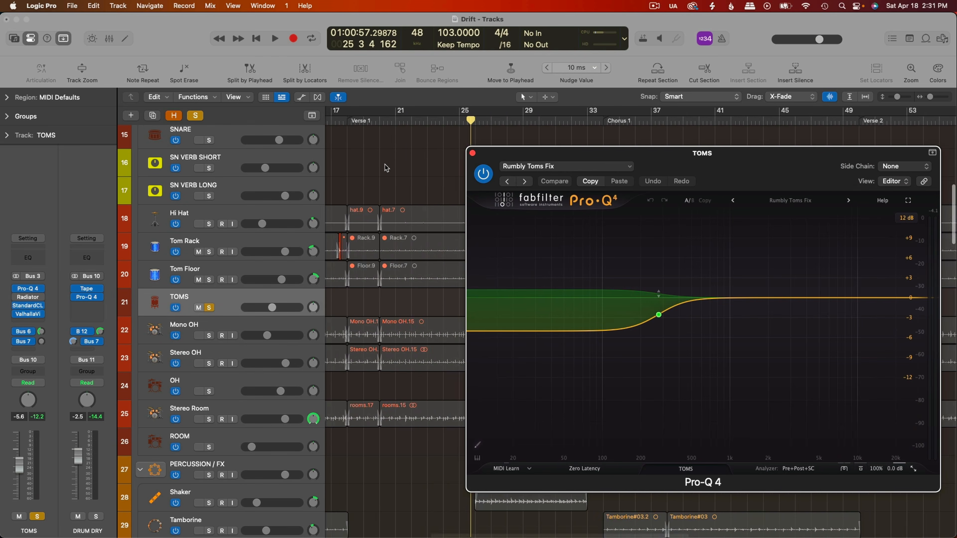
scroll(380, 120, up, 10)
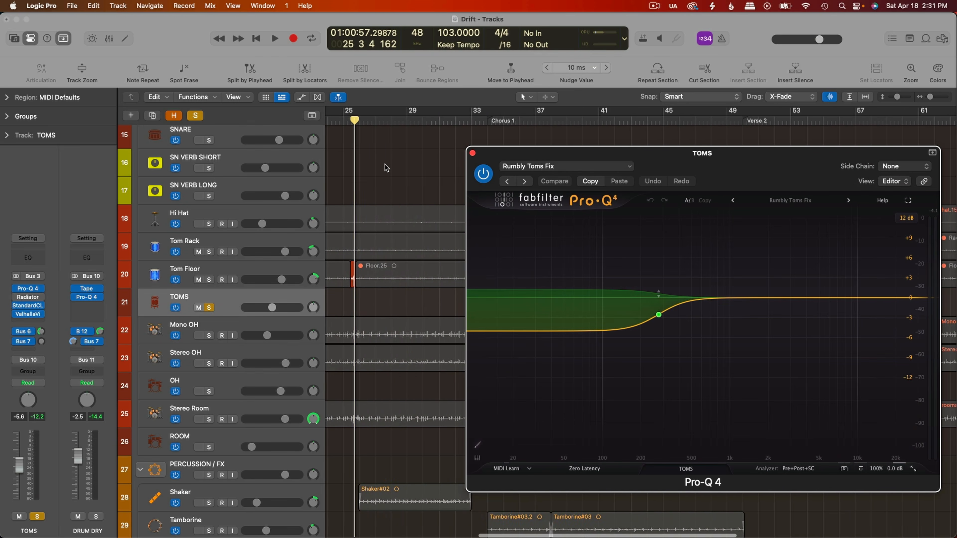
click(376, 120)
mouse_move(664, 297)
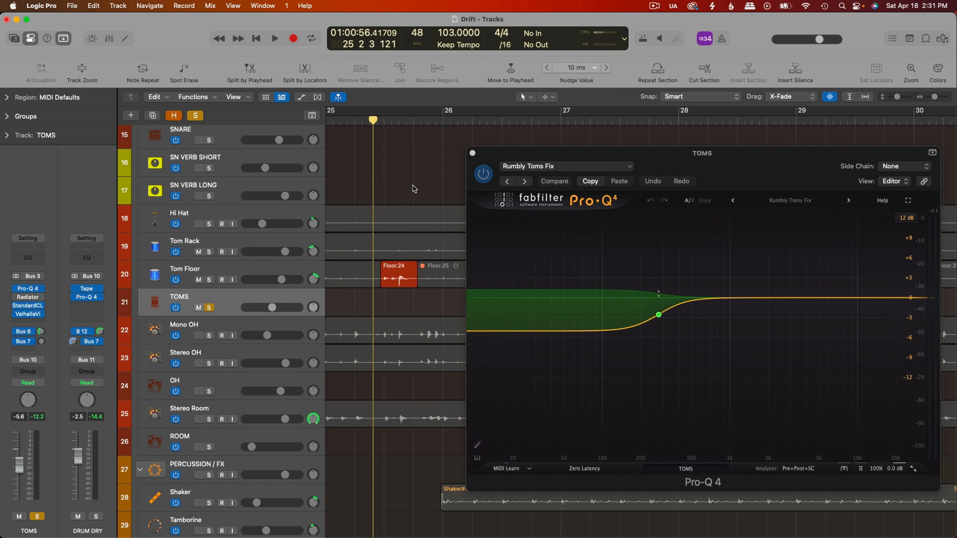
key(space)
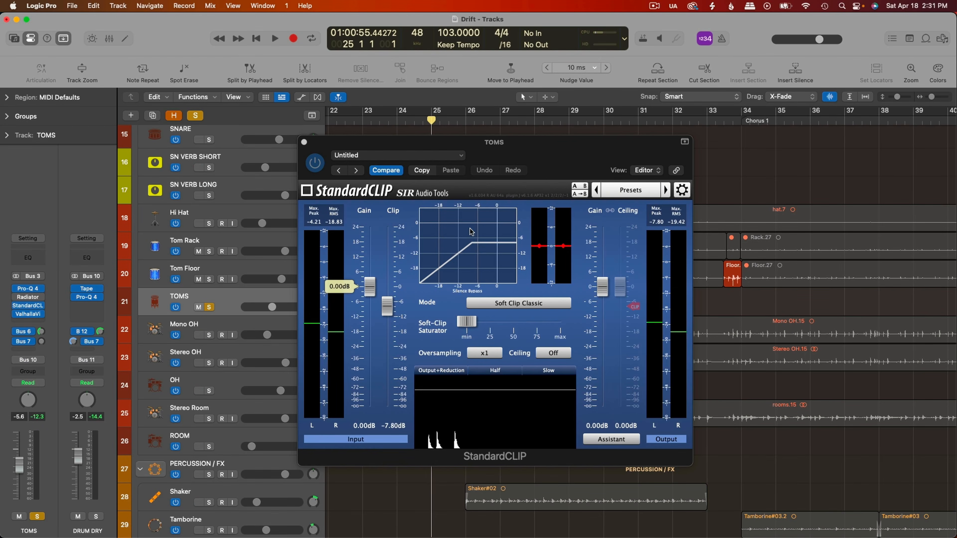
- Play the TOMS bus while inspecting its StandardCLIP clipper, review its ValhallaVintageVerb reverb, and close both plug-ins
key(space)
key(space)
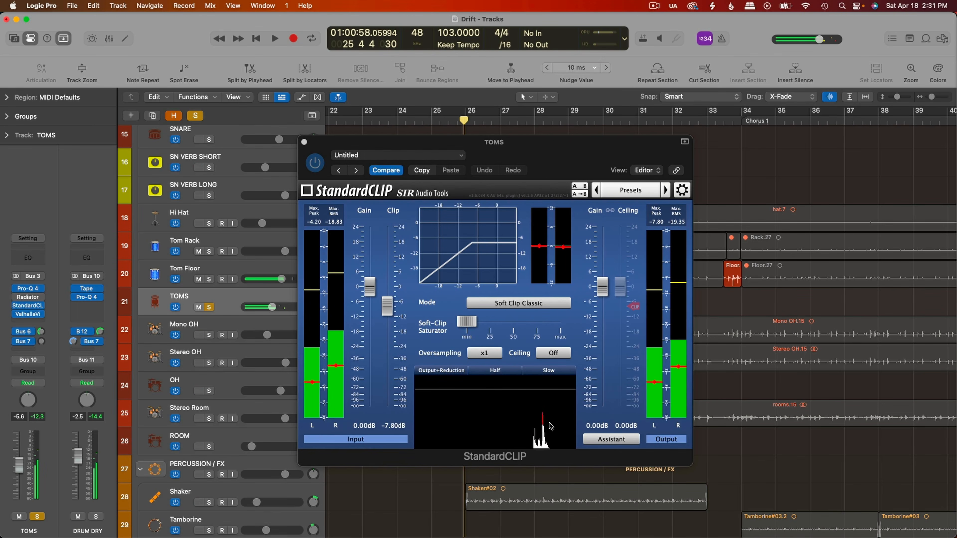
click(305, 143)
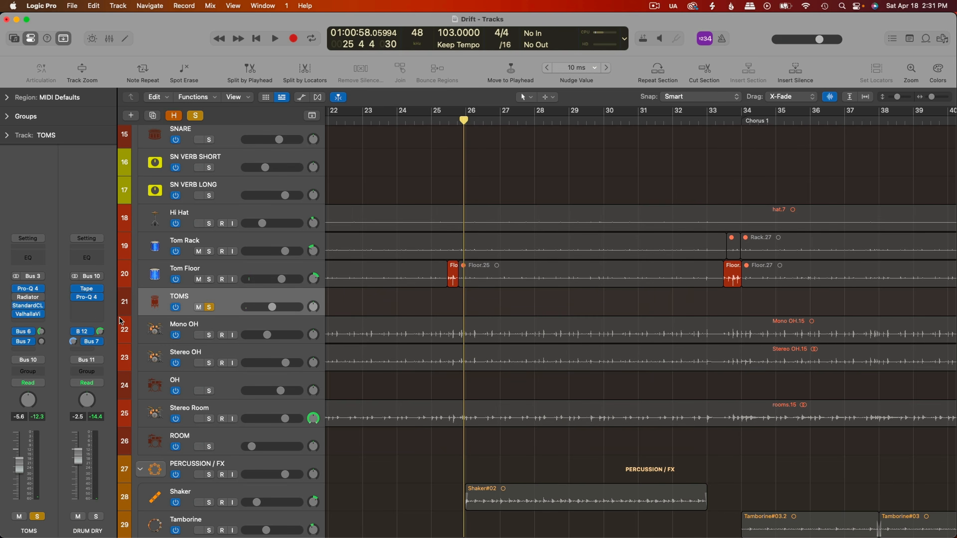
click(39, 315)
click(341, 306)
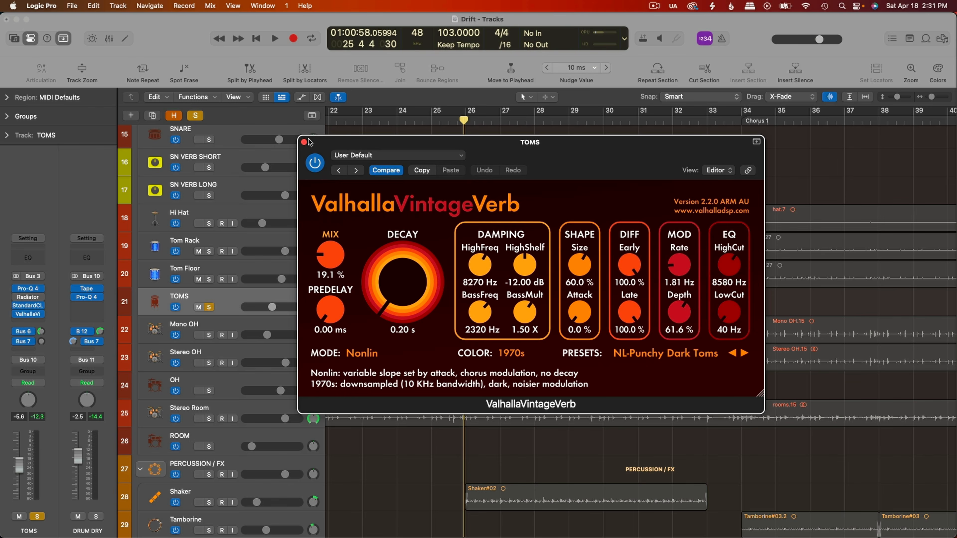
click(305, 142)
- Play the Mono OH overhead track in solo from the intro section
scroll(420, 119, down, 5)
click(412, 119)
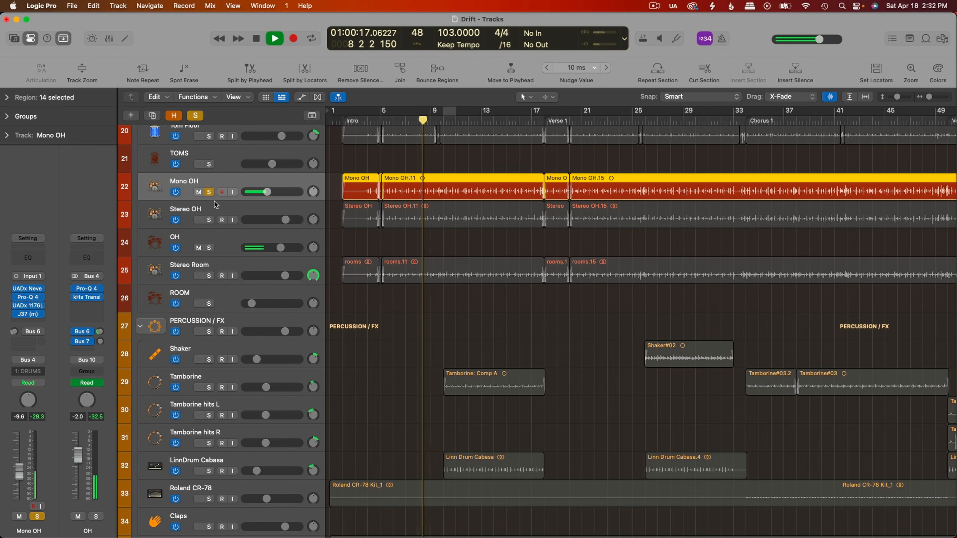
key(space)
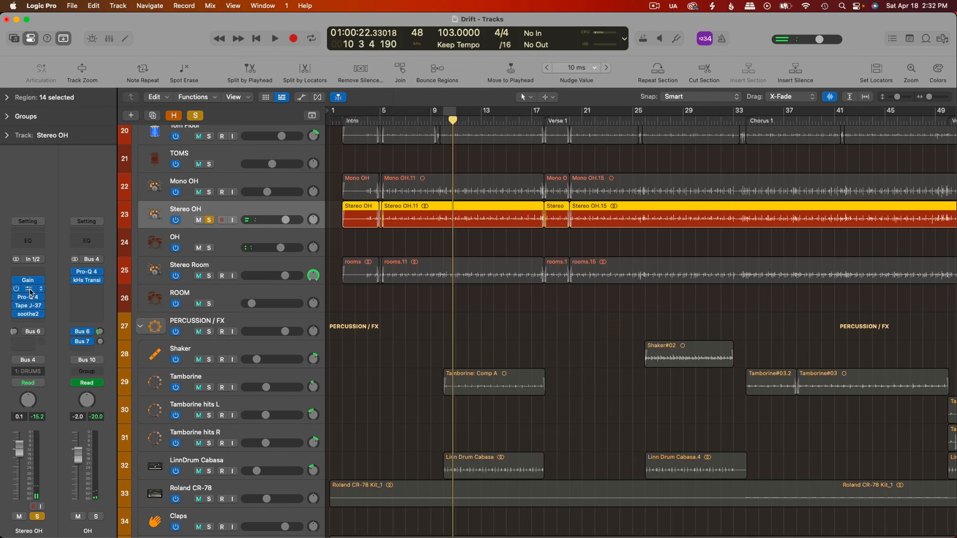
- Inspect the Stereo OH track's SSL Native Channel Strip 2 settings during playback, and close the plug-in
click(28, 289)
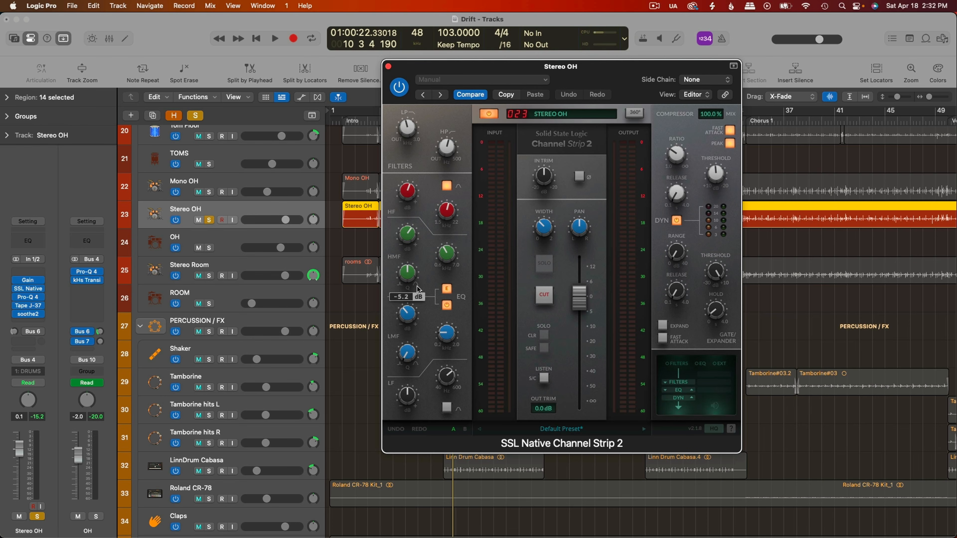
key(space)
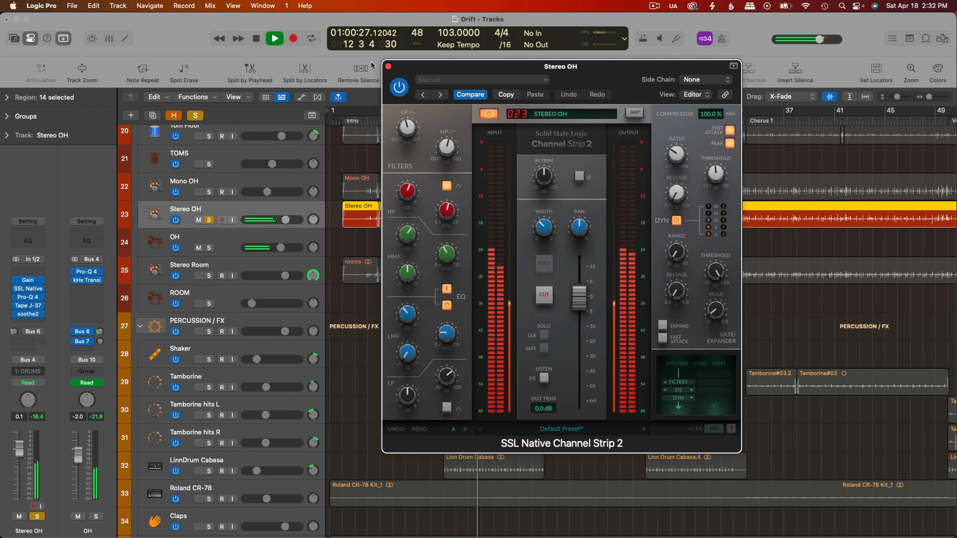
click(389, 68)
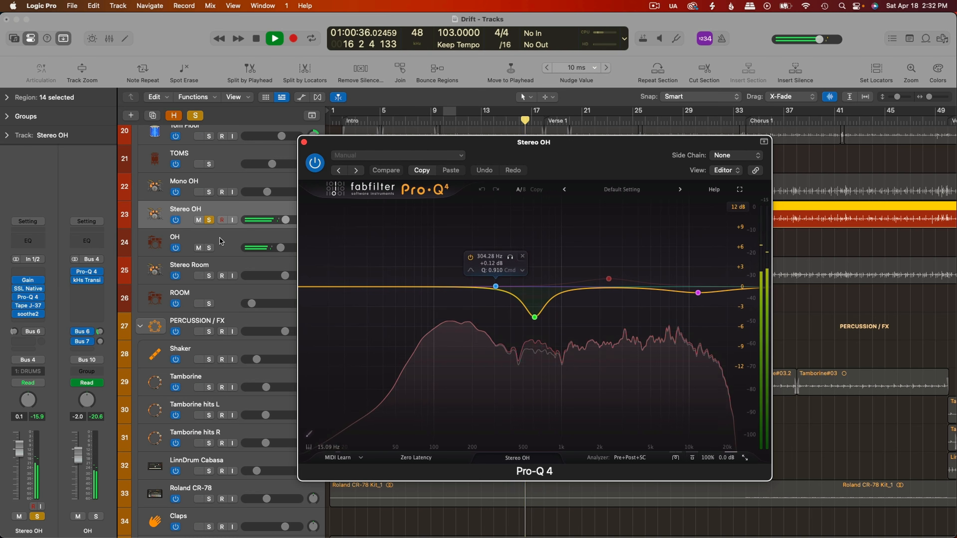
- Play the Stereo OH track with its Tape J-37 saturation bypassed and active to compare the sound
click(28, 305)
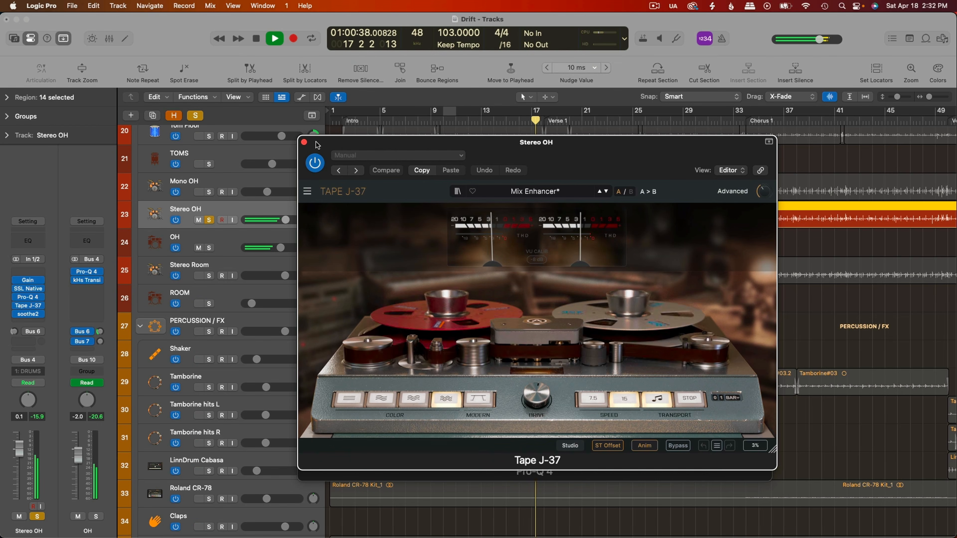
key(space)
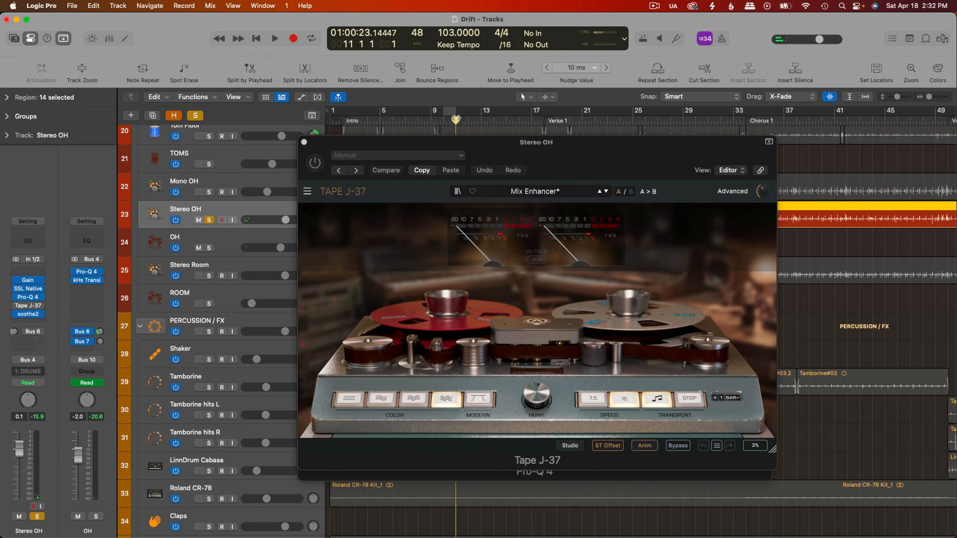
click(320, 164)
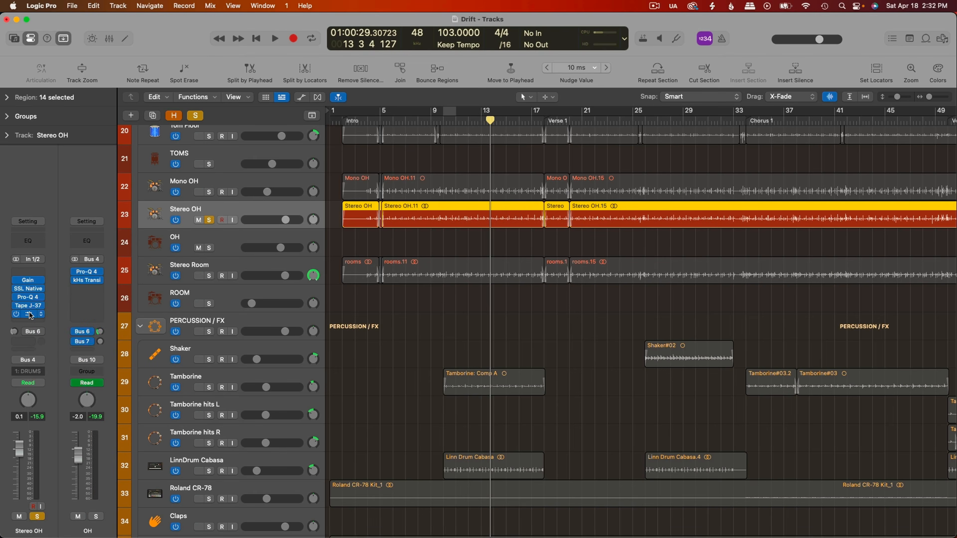
- Play the Stereo OH track from Chorus 1 through soothe2, monitoring the delta signal to hear what the Matte cymbals setting removes
click(28, 314)
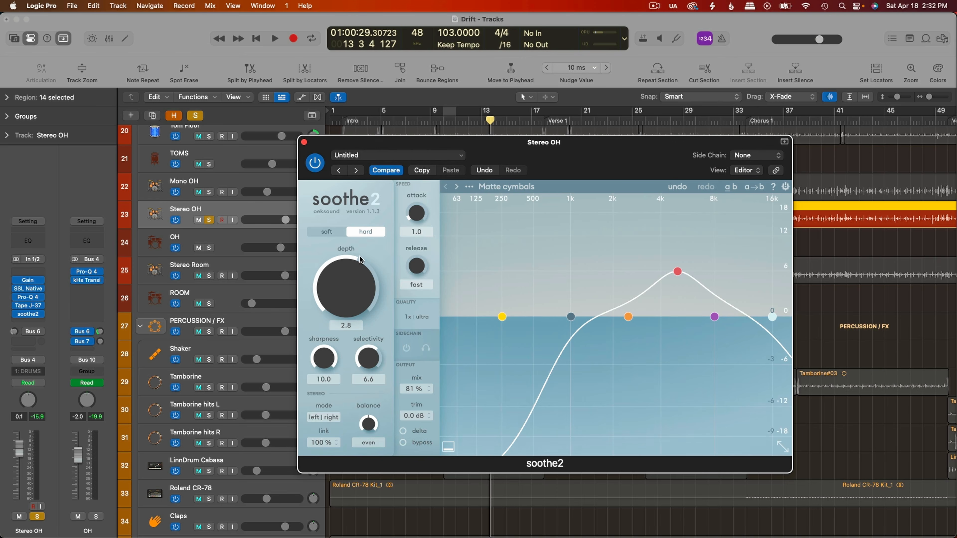
key(space)
scroll(693, 124, right, 5)
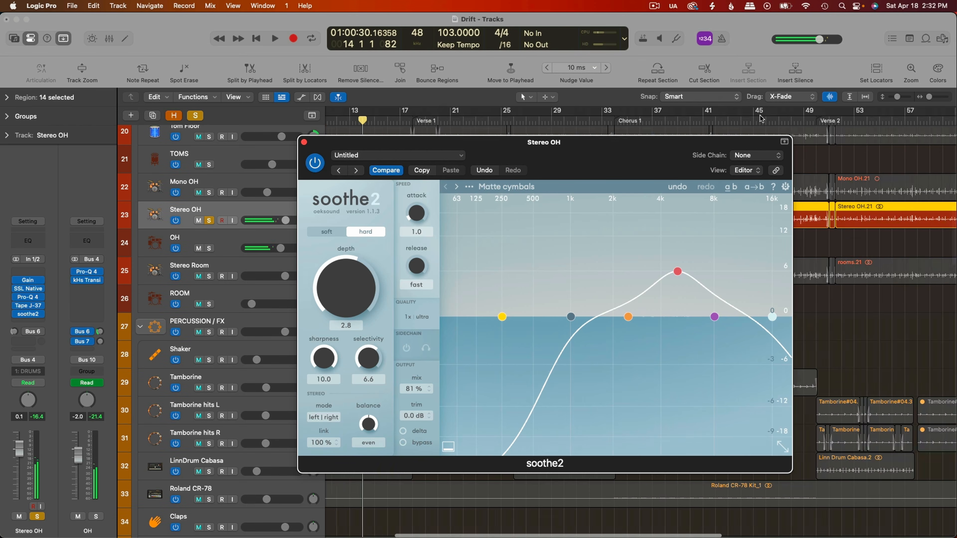
click(643, 119)
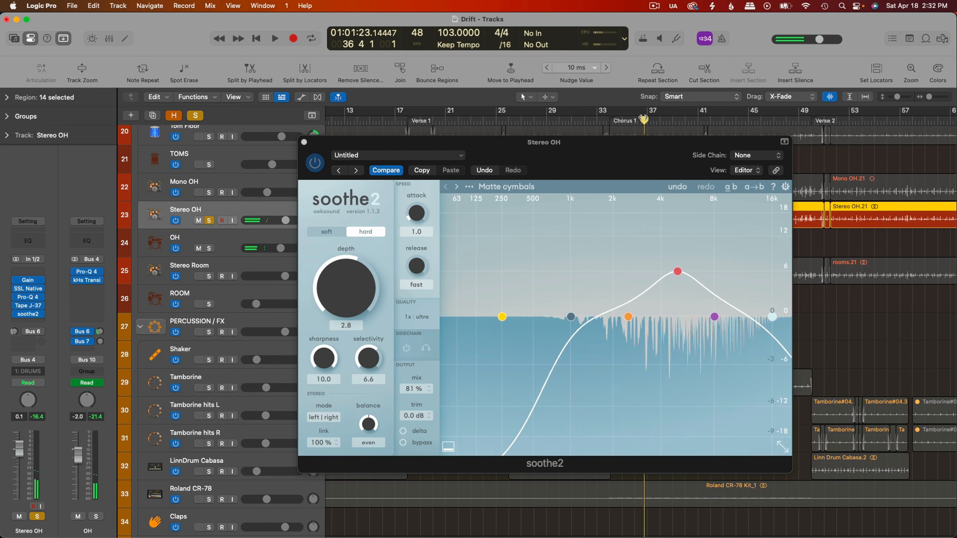
click(404, 433)
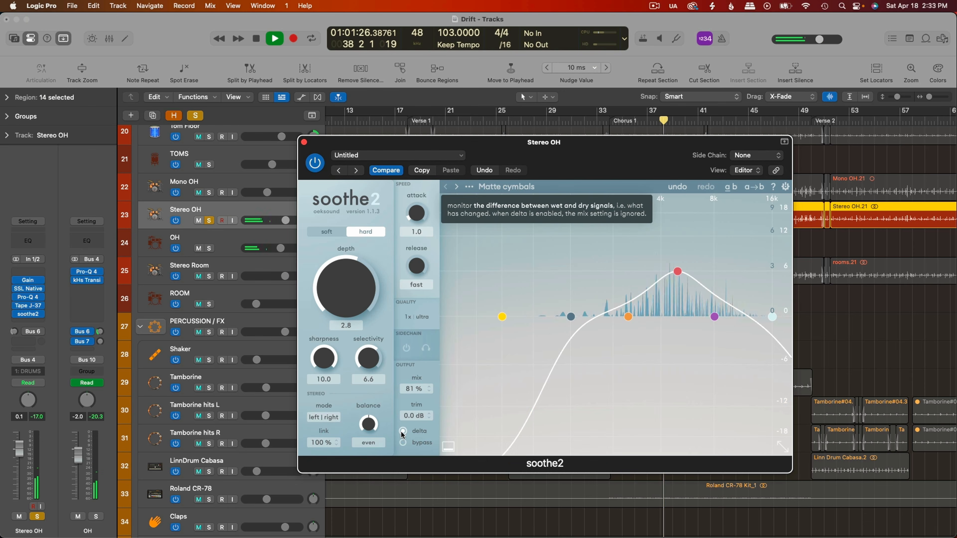
click(402, 432)
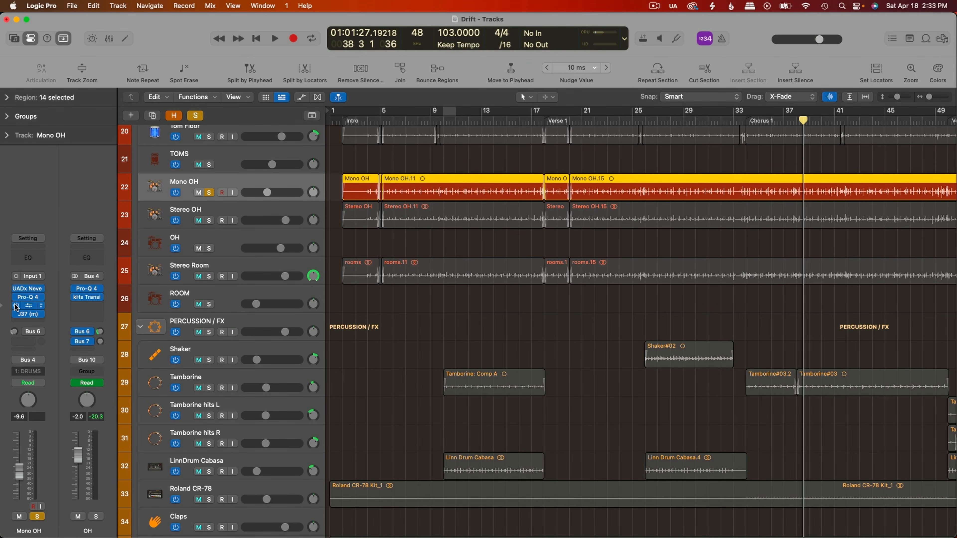
- Review the Mono OH track's UADx Neve 1073 preamp and Pro-Q 4 EQ, and close both plug-ins
click(33, 287)
click(33, 287)
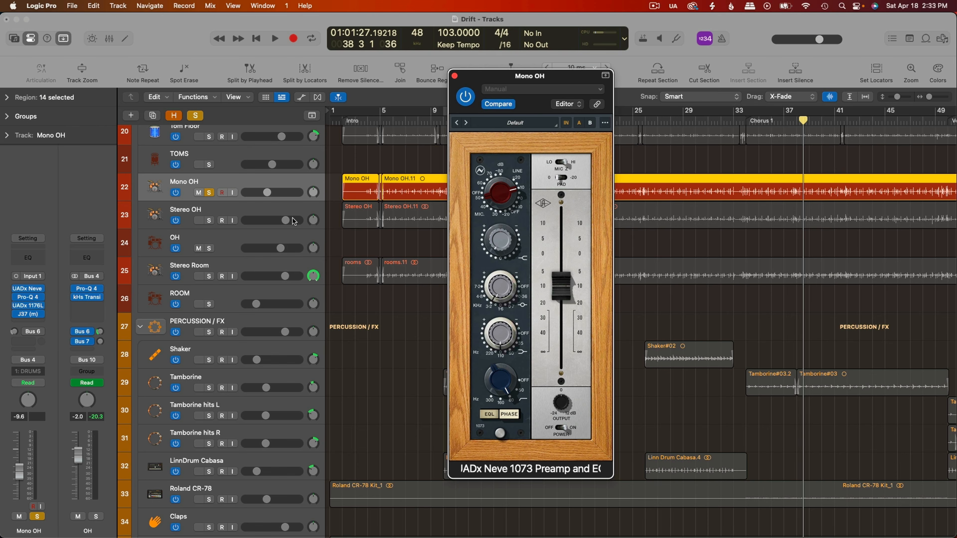
click(27, 296)
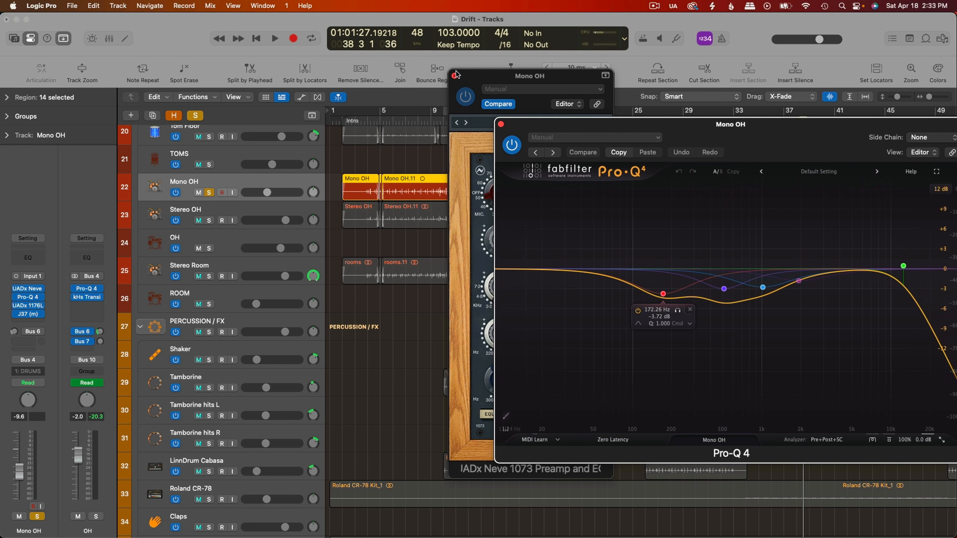
click(501, 124)
click(455, 76)
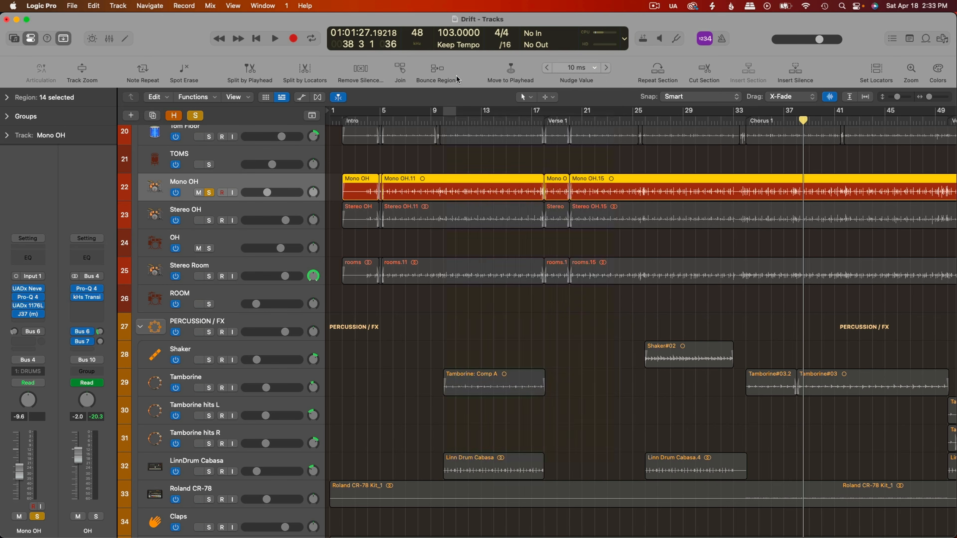
- Review the Mono OH track's UADx 1176 compressor and J37 tape plug-in, and close them
click(29, 306)
click(478, 296)
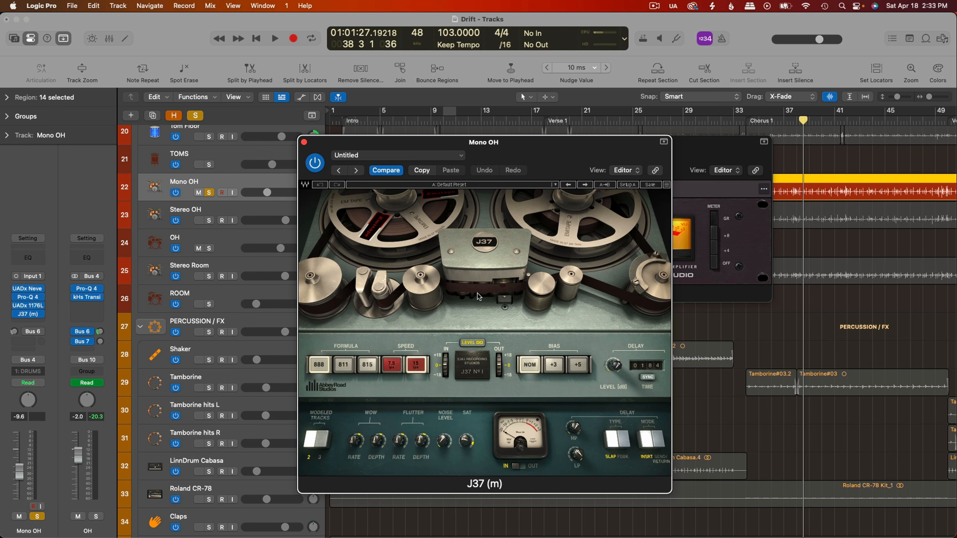
click(303, 142)
- Play the OH bus in solo while inspecting its Pro-Q 4 EQ bands, and open its kHs Transient shaper
key(space)
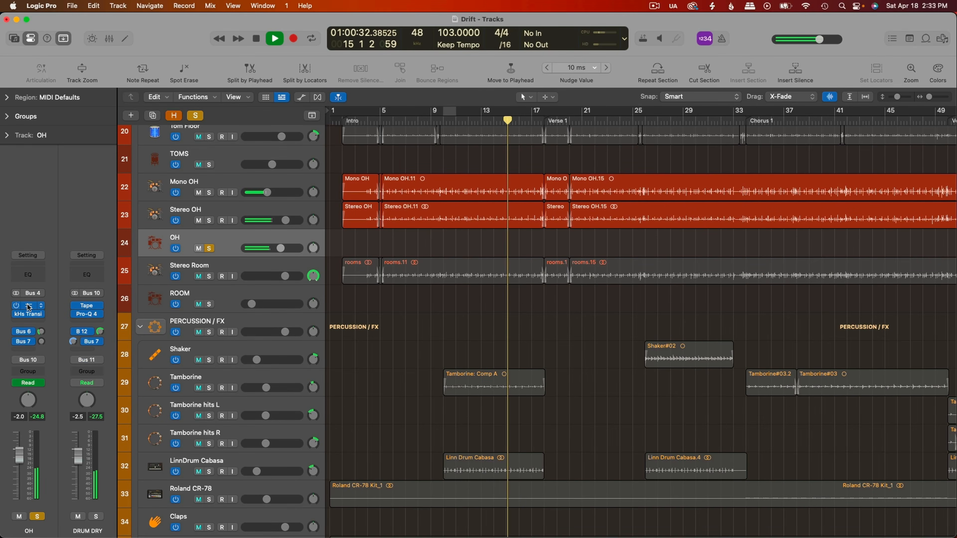
click(29, 306)
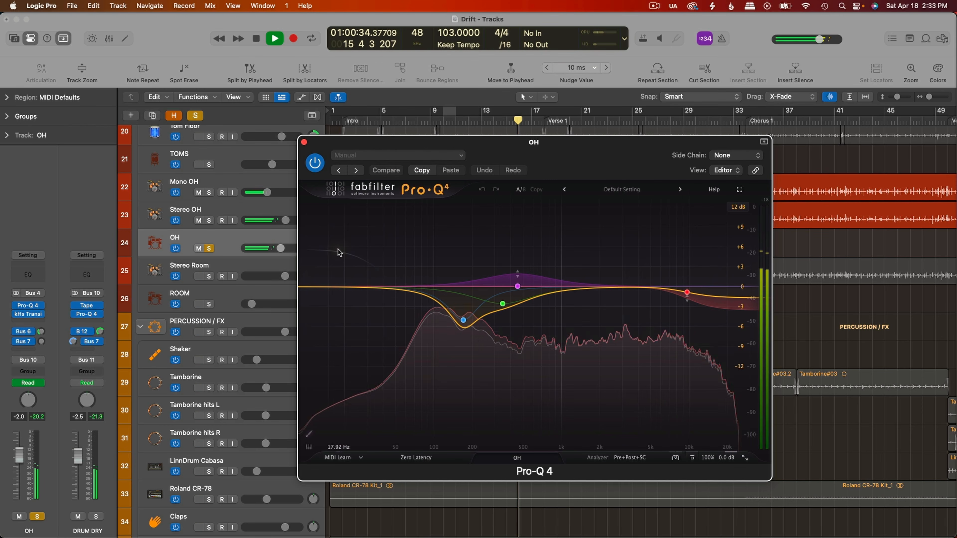
key(space)
mouse_move(485, 283)
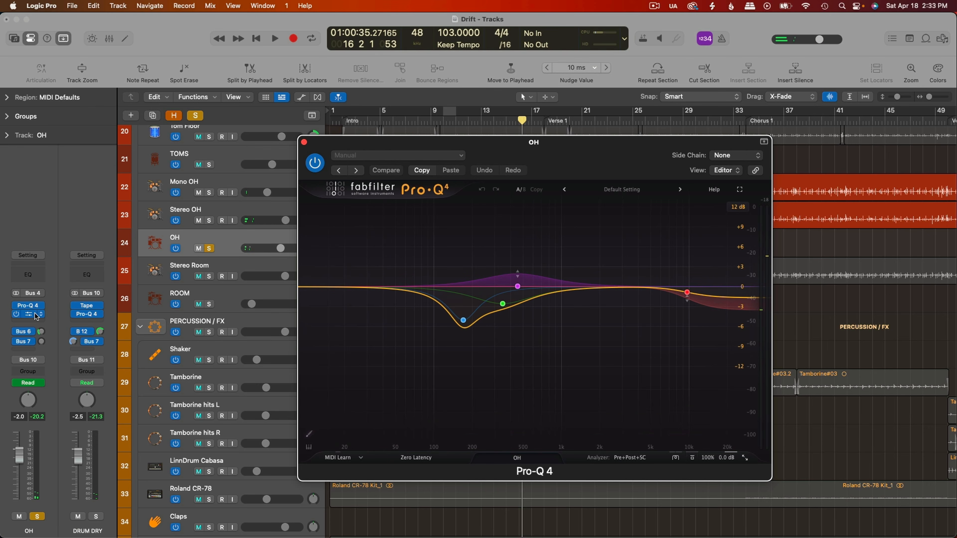
click(35, 314)
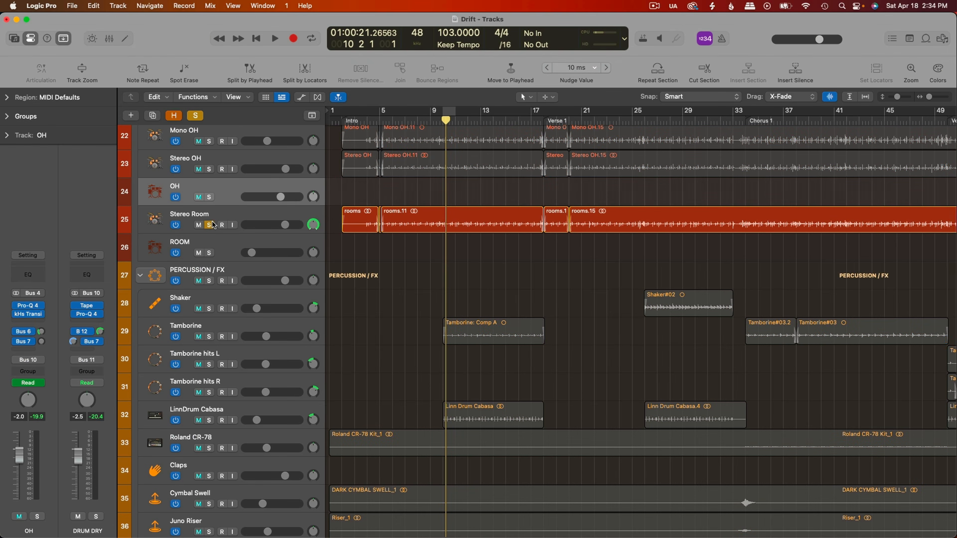
- Play the Stereo Room track with its Pro-Q 4 EQ bypassed and active to compare the filtering, and close the plug-in
click(223, 218)
key(space)
click(27, 296)
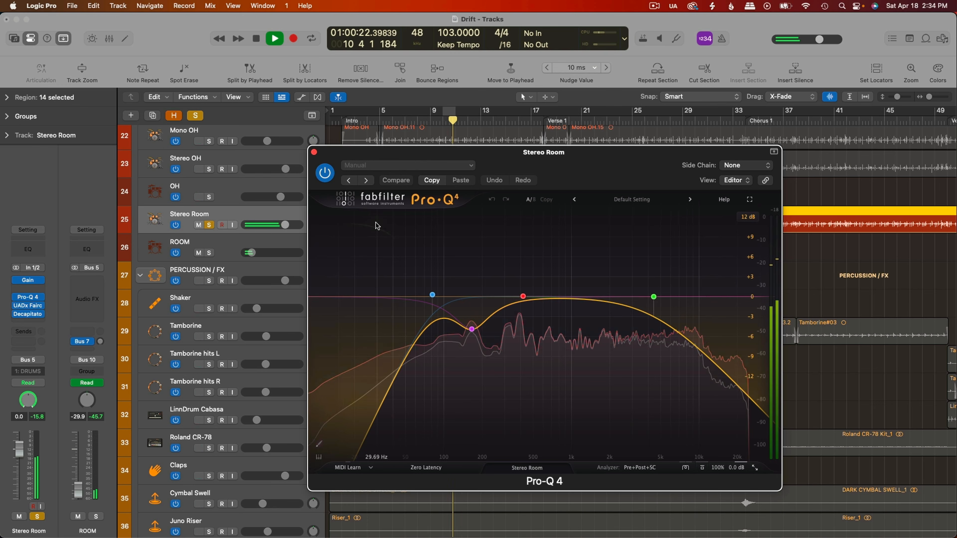
click(325, 173)
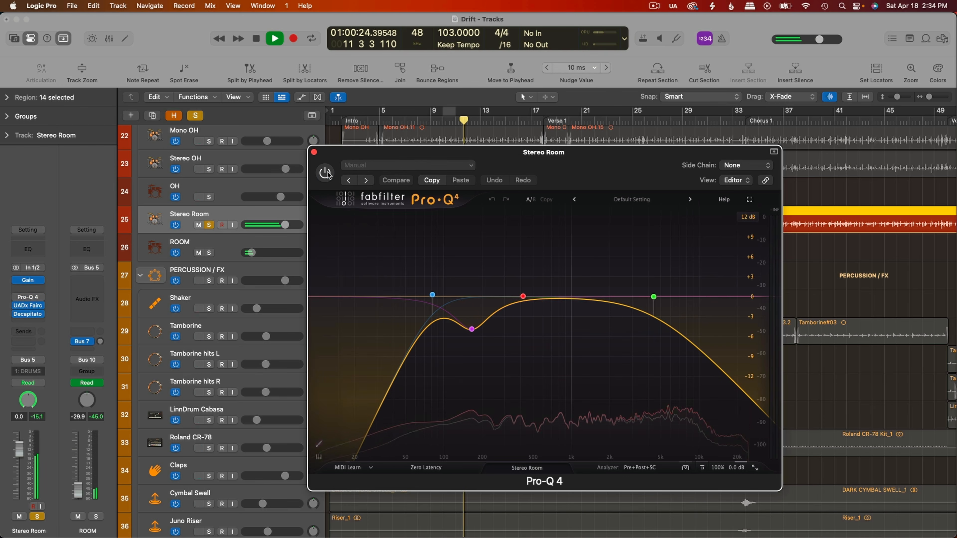
click(325, 173)
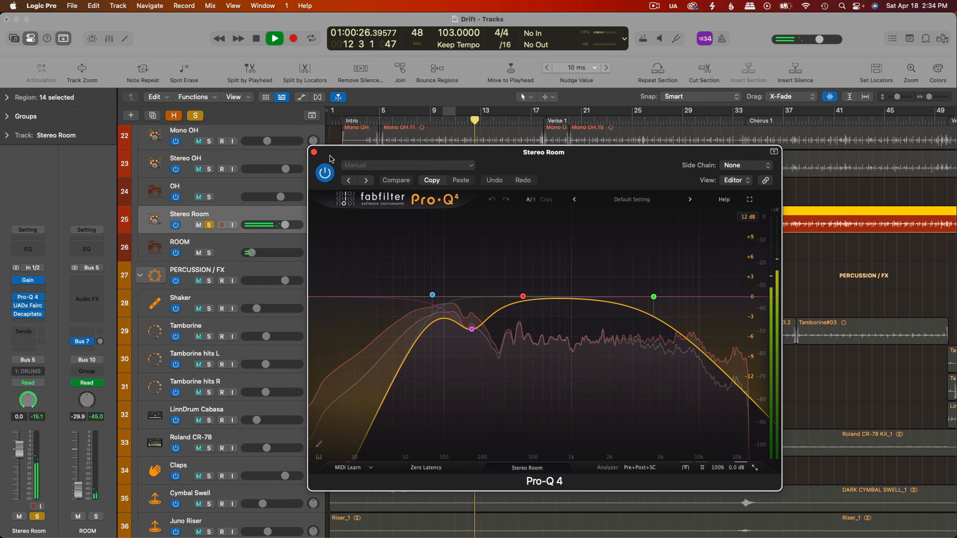
key(space)
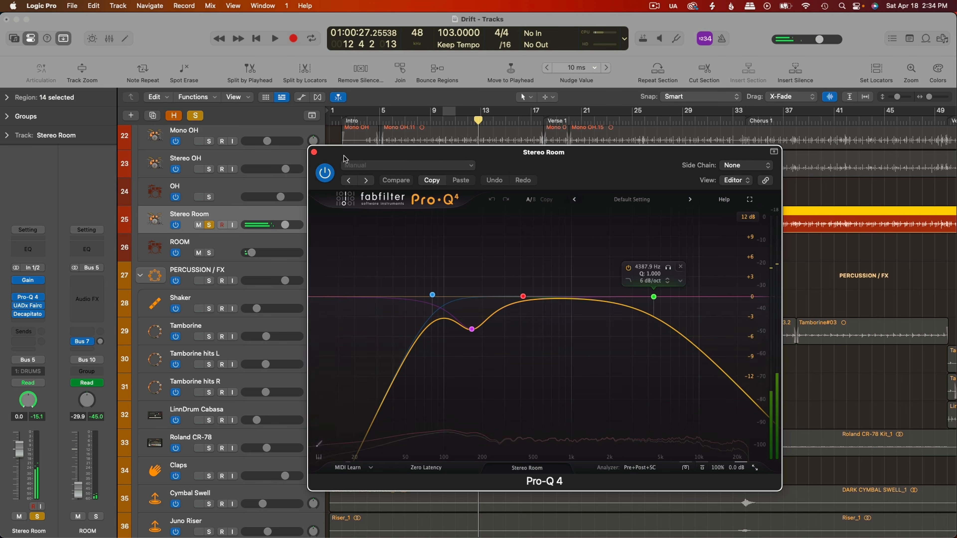
click(313, 153)
- Review the Stereo Room track's UADx Fairchild 660 compressor and Decapitator during playback, and close both plug-ins
click(32, 307)
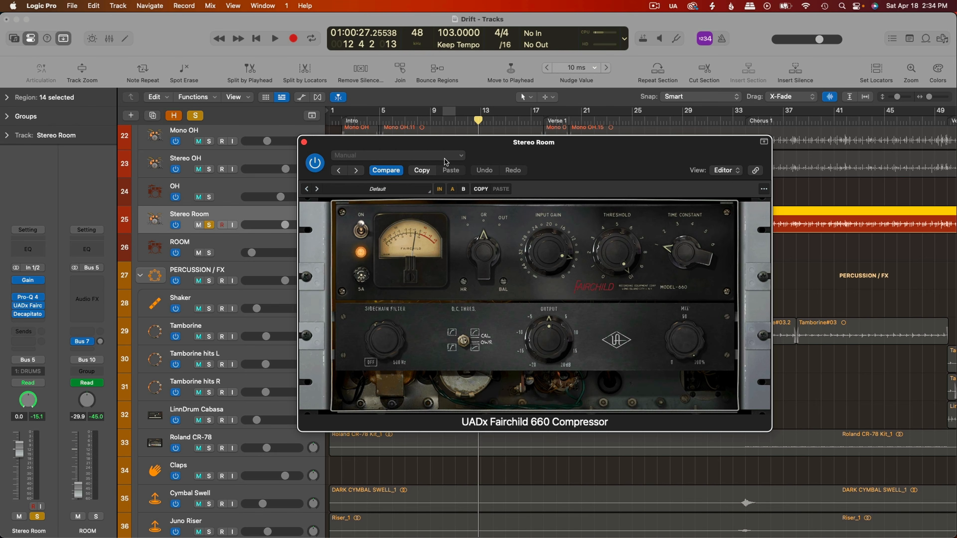
click(27, 314)
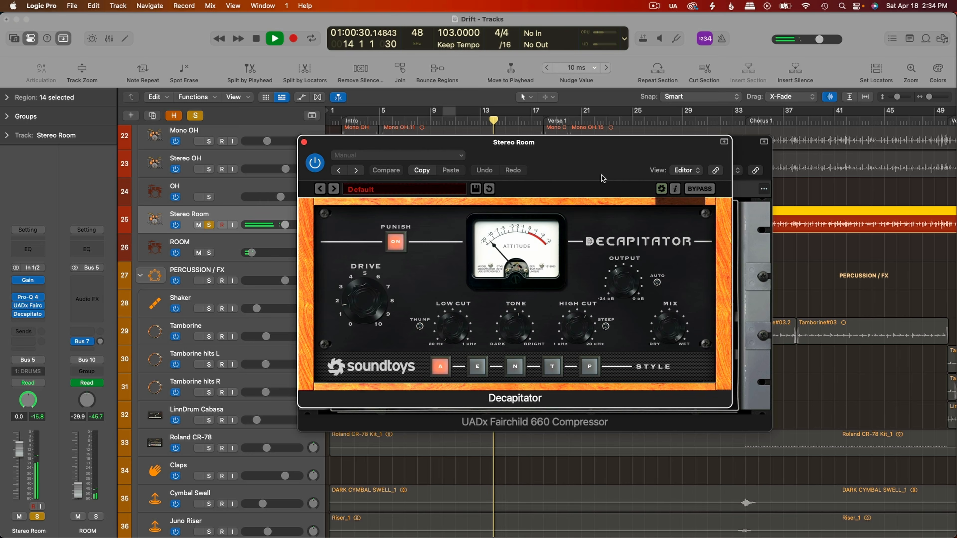
drag(491, 197, 715, 210)
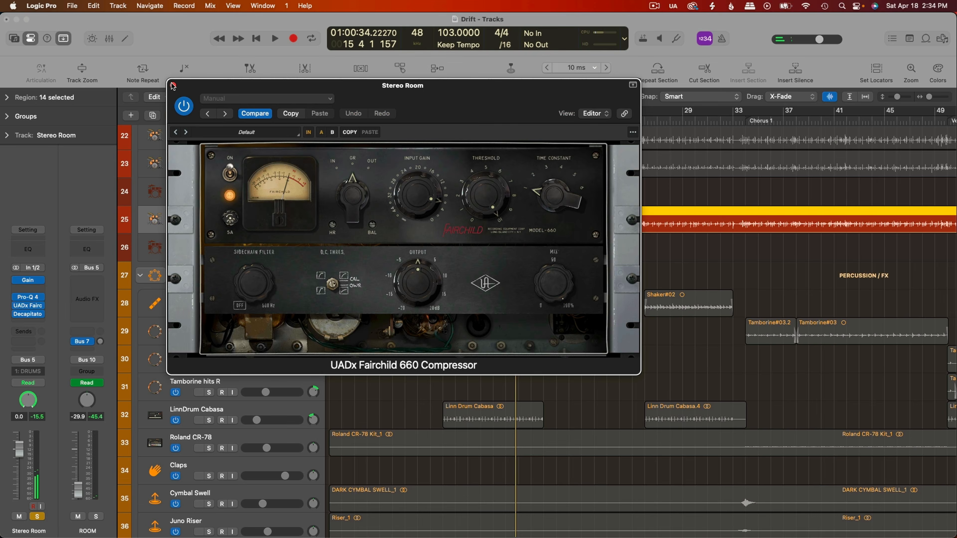
click(170, 83)
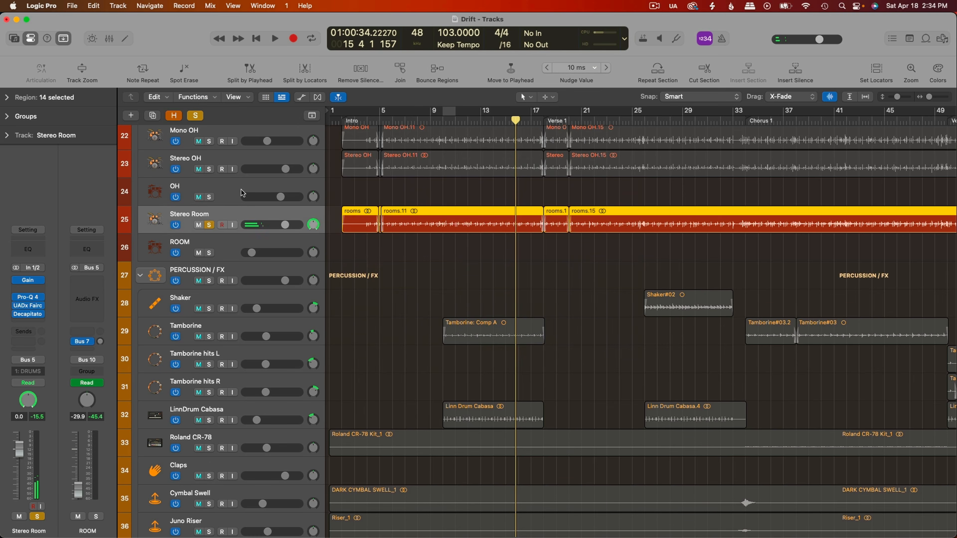
- Play the DRUM DRY bus in solo and open its Pro-Q 4 EQ
scroll(243, 194, up, 15)
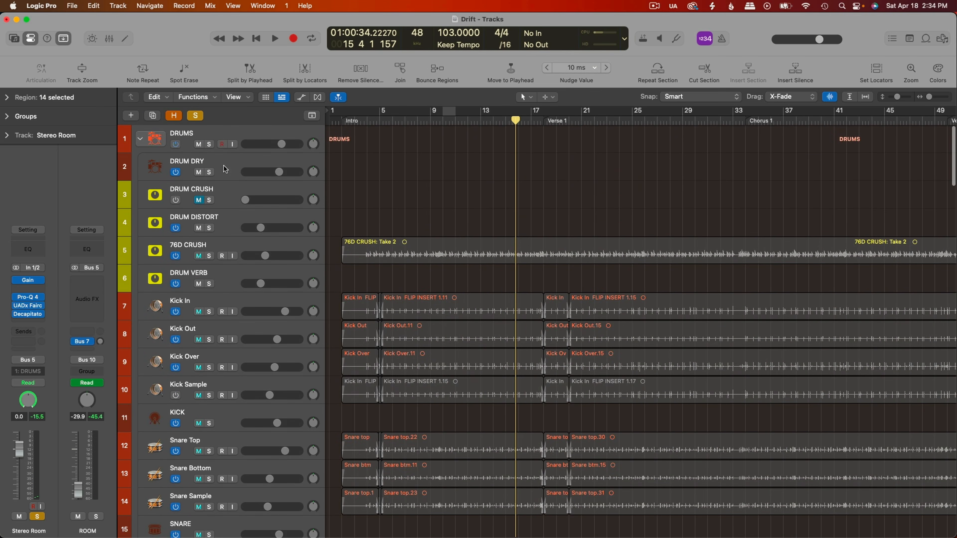
click(243, 162)
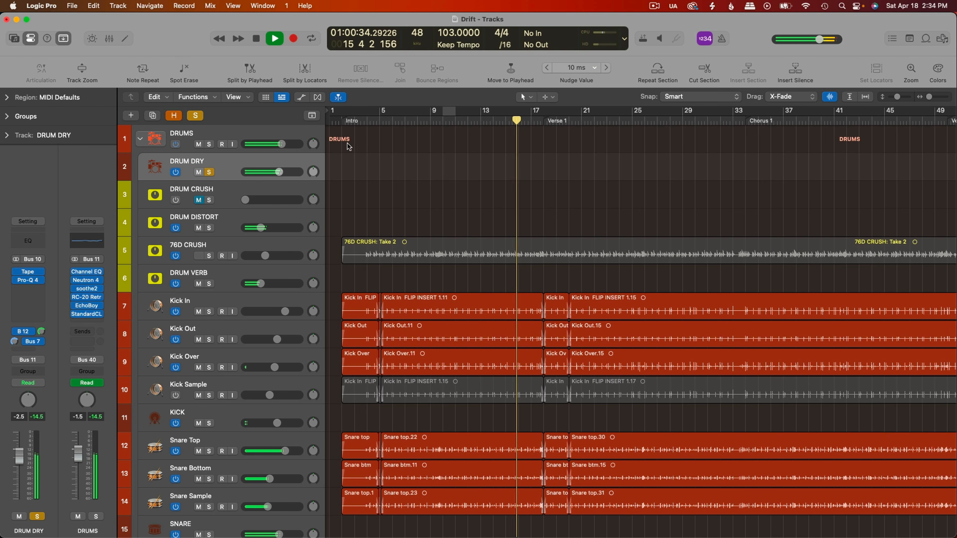
click(30, 282)
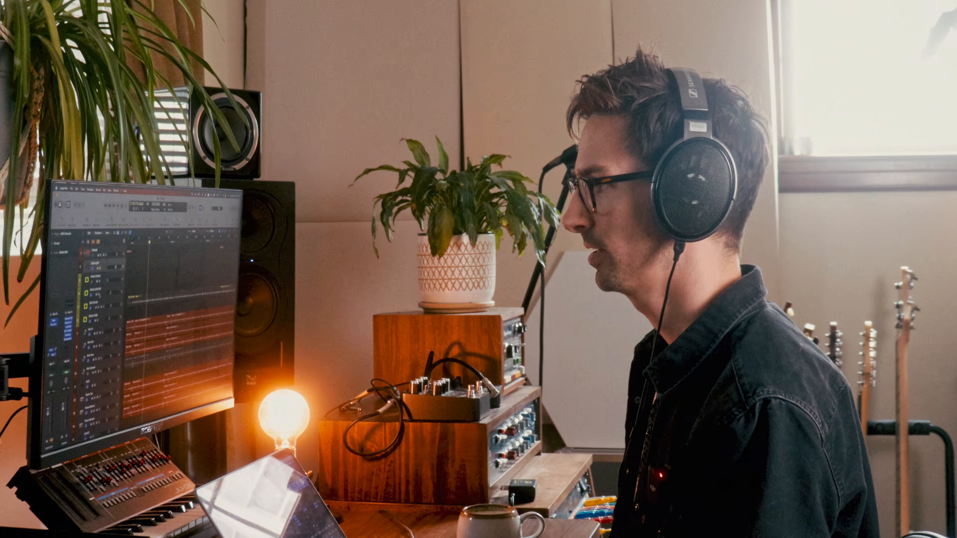
- Play the DRUM DISTORT bus in solo while inspecting its Decapitator with the Fat Drum Distortion preset, and close the plug-in
click(100, 290)
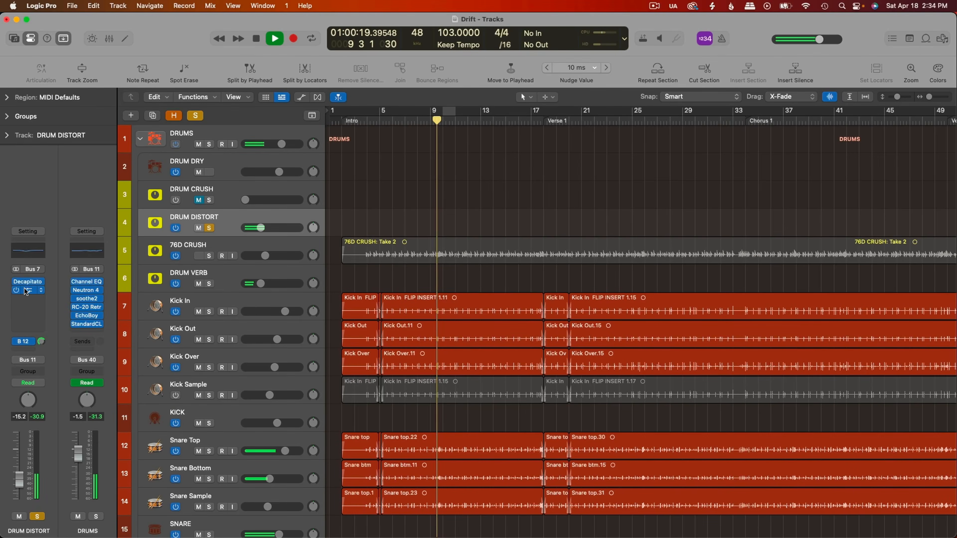
click(28, 282)
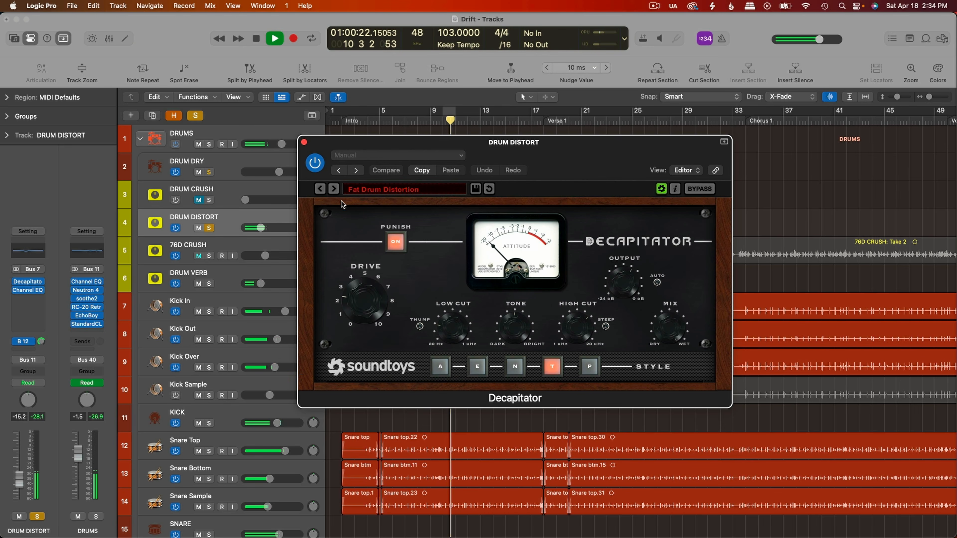
click(304, 143)
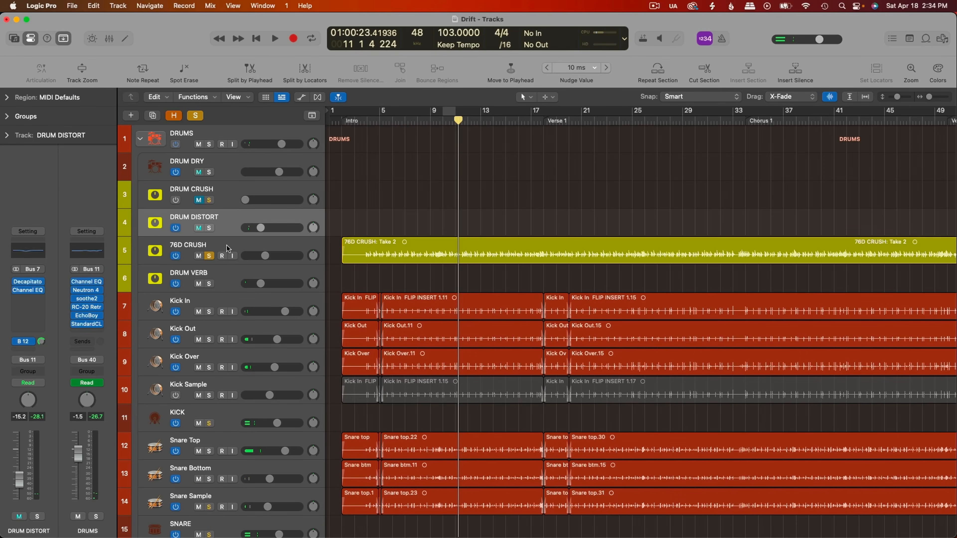
- Play the 76D CRUSH track in solo while inspecting its kHs Limiter, and close the plug-in
click(227, 245)
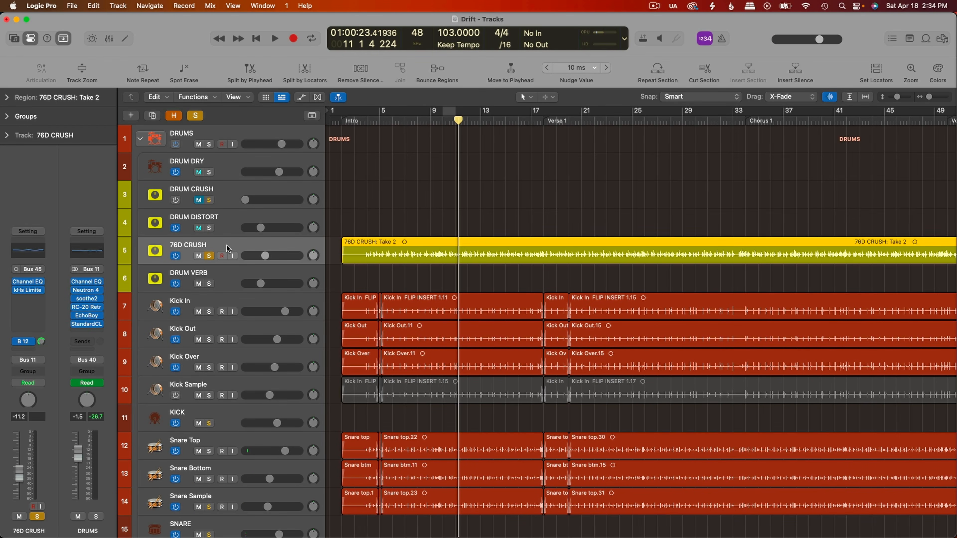
key(space)
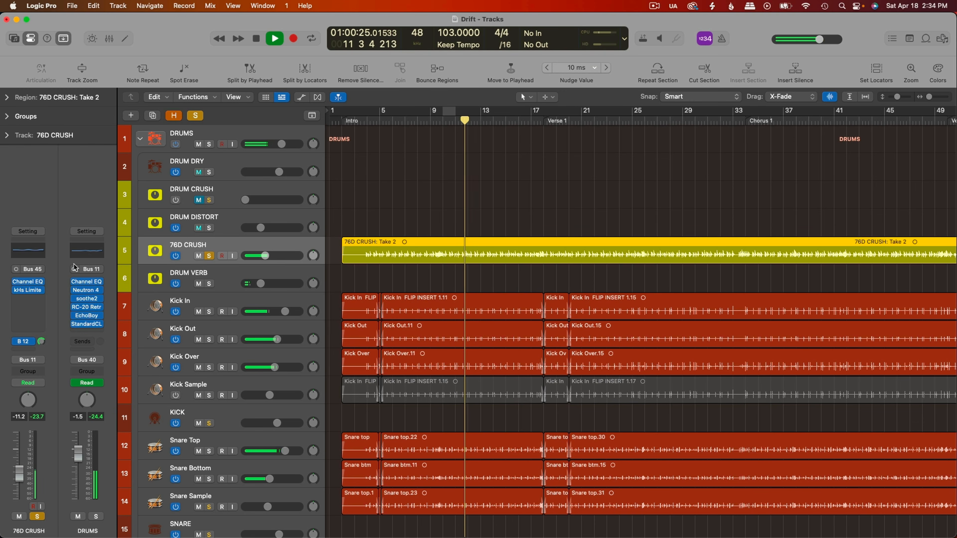
click(30, 290)
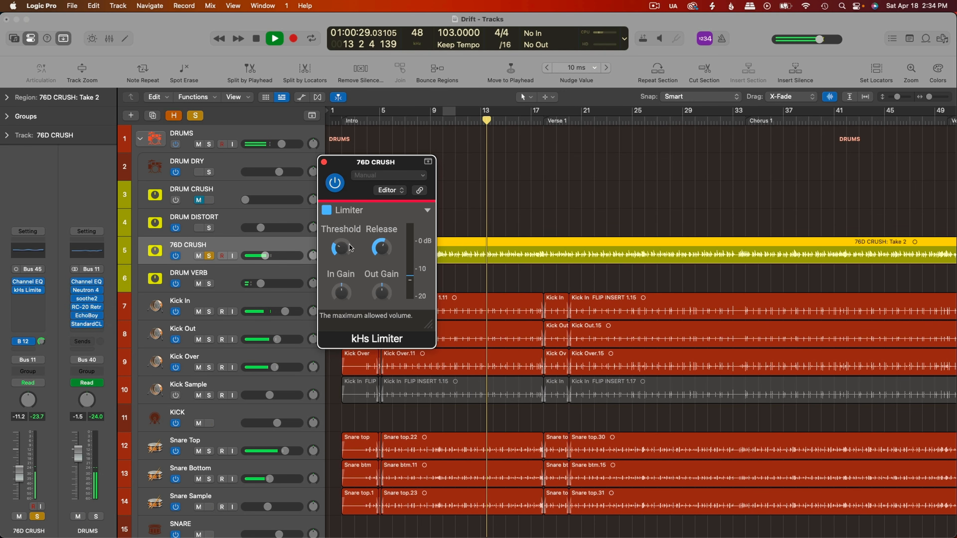
click(323, 162)
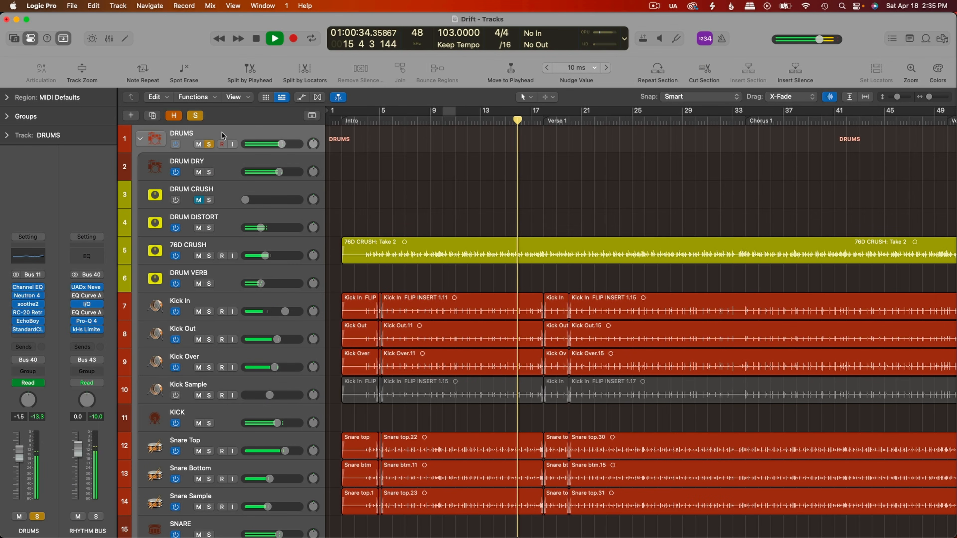
- Stop playback and review the DRUMS bus's Neutron 4 Exciter and soothe2 plug-ins, closing each one
key(space)
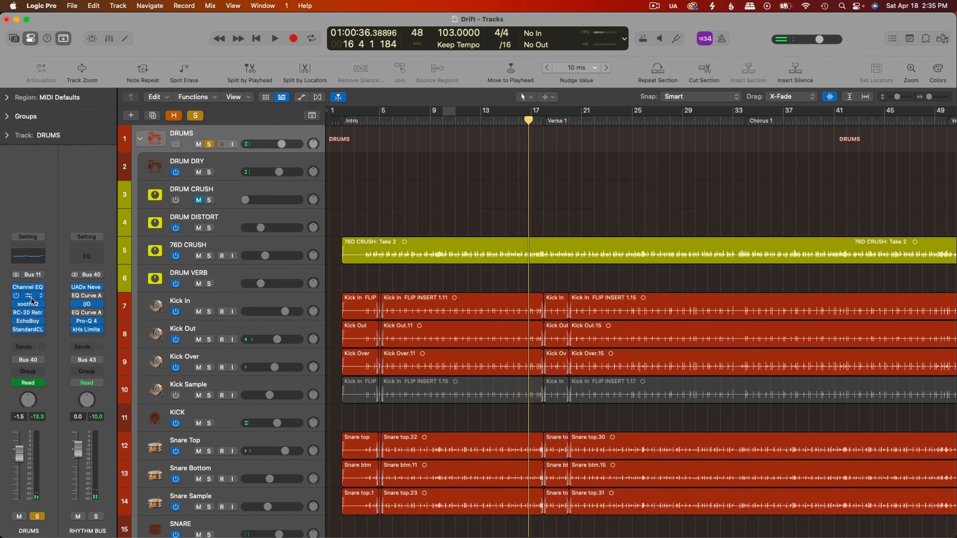
click(30, 297)
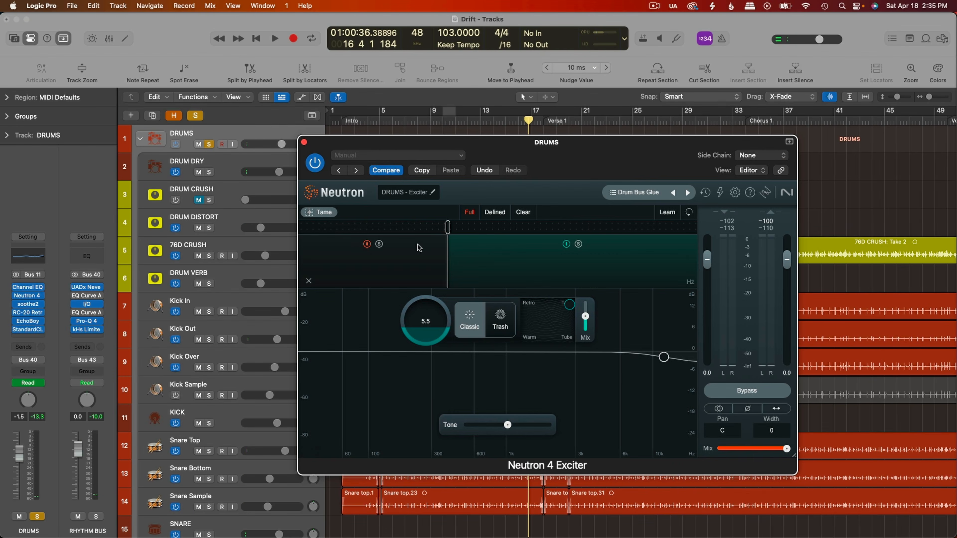
click(304, 142)
click(28, 303)
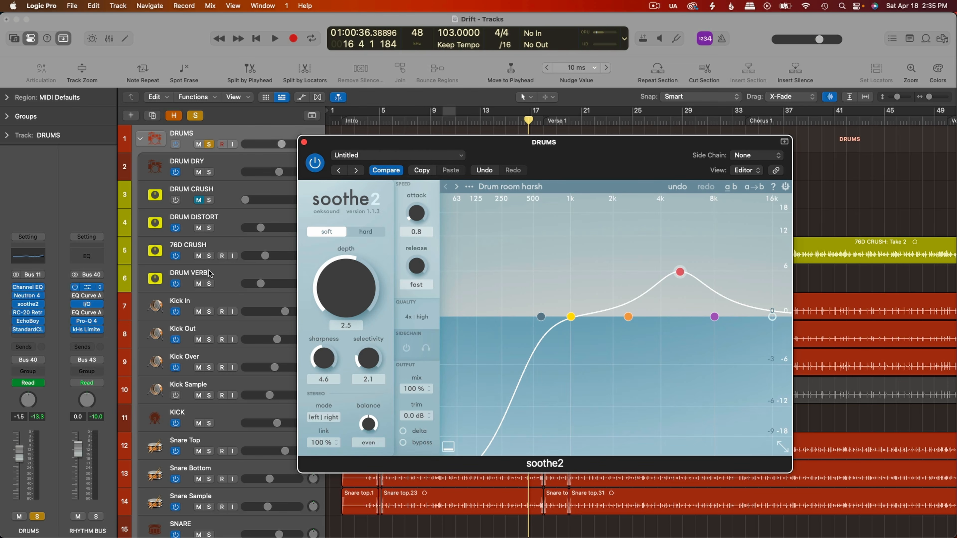
click(304, 142)
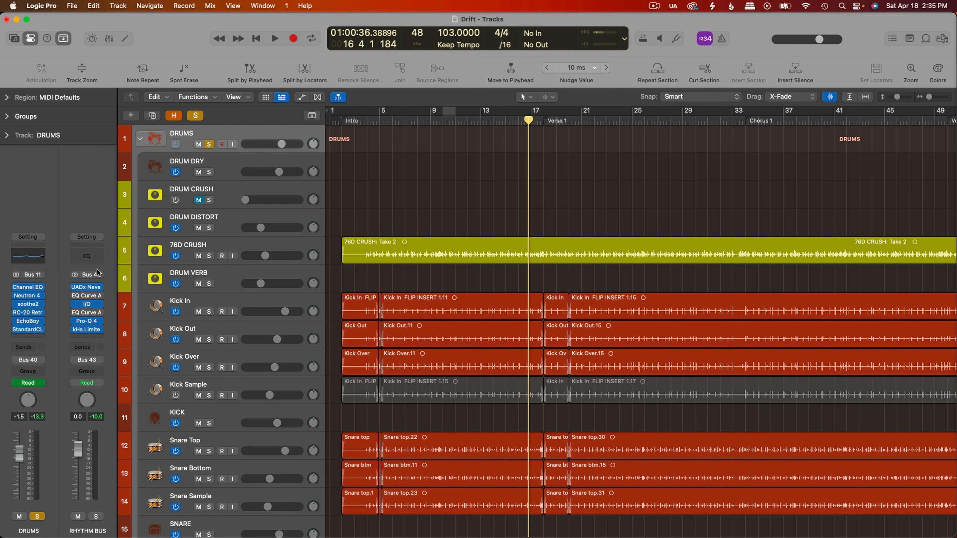
- Review the DRUMS bus's RC-20 Retro Color while playing from around bar 62, and compare its EchoBoy with the effect bypassed
click(31, 315)
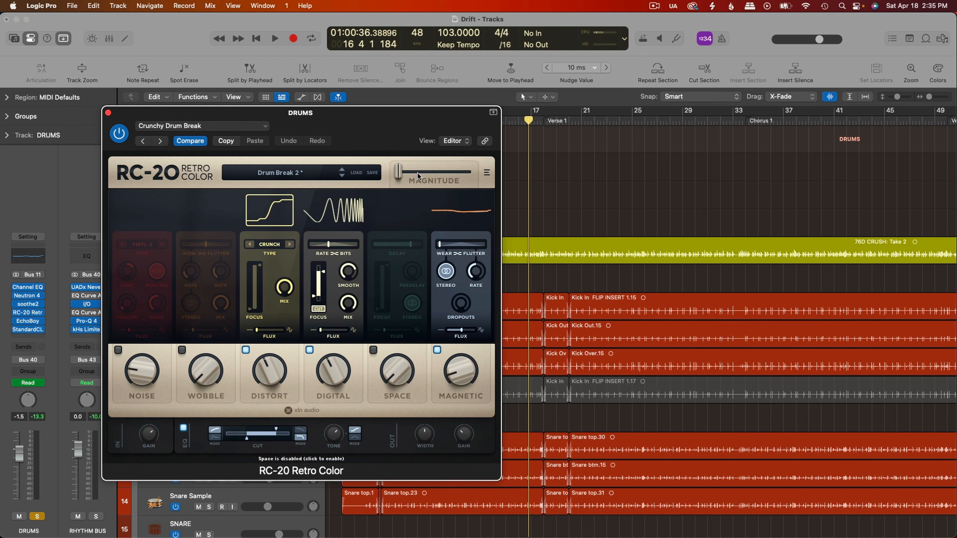
scroll(650, 187, right, 15)
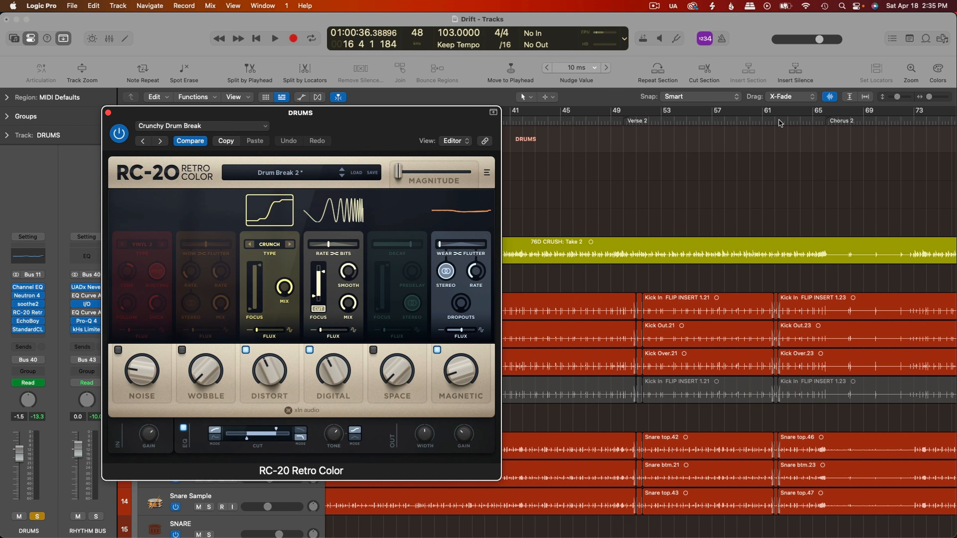
click(778, 123)
key(space)
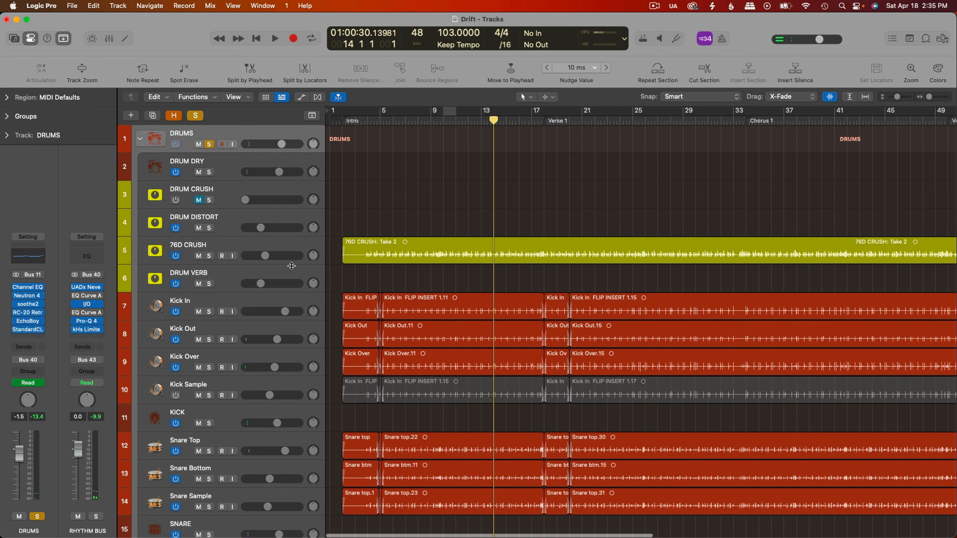
click(35, 321)
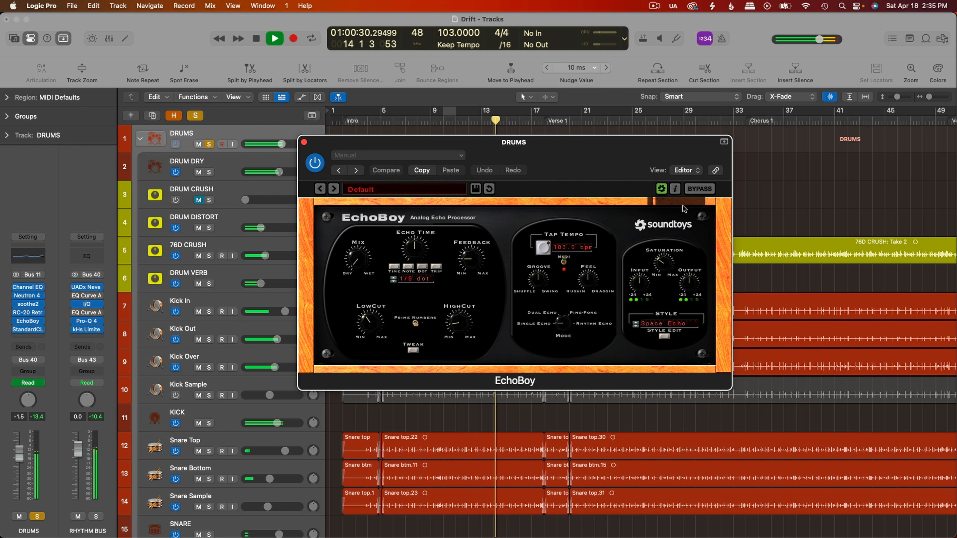
click(706, 190)
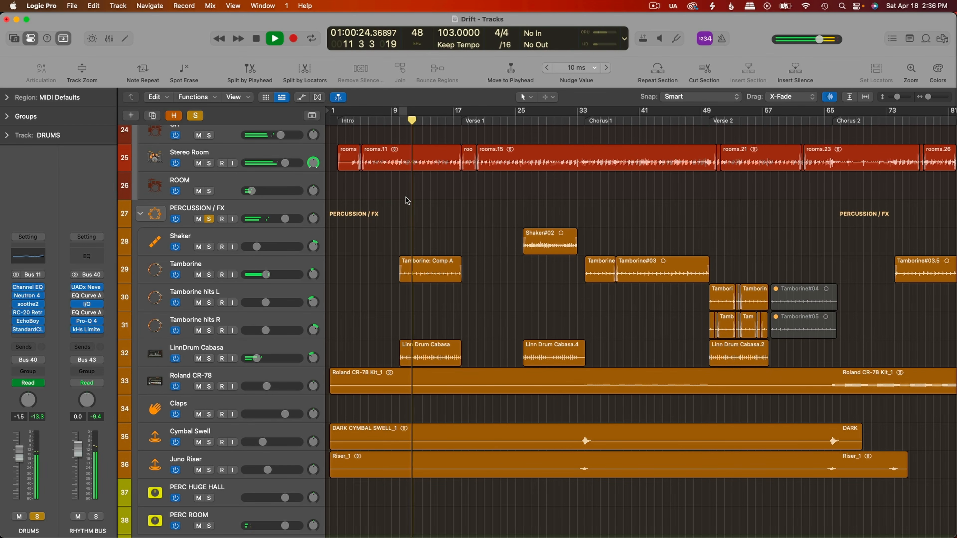
- Play the Tamborine track in solo while inspecting its Pro-Q 4 low cut, close the EQ and check the UADx Studer plug-in
click(209, 275)
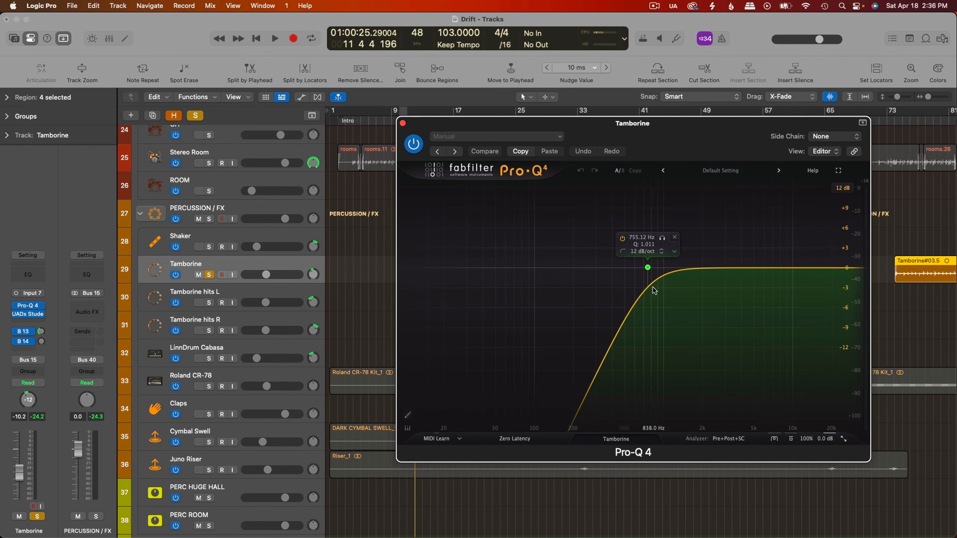
key(space)
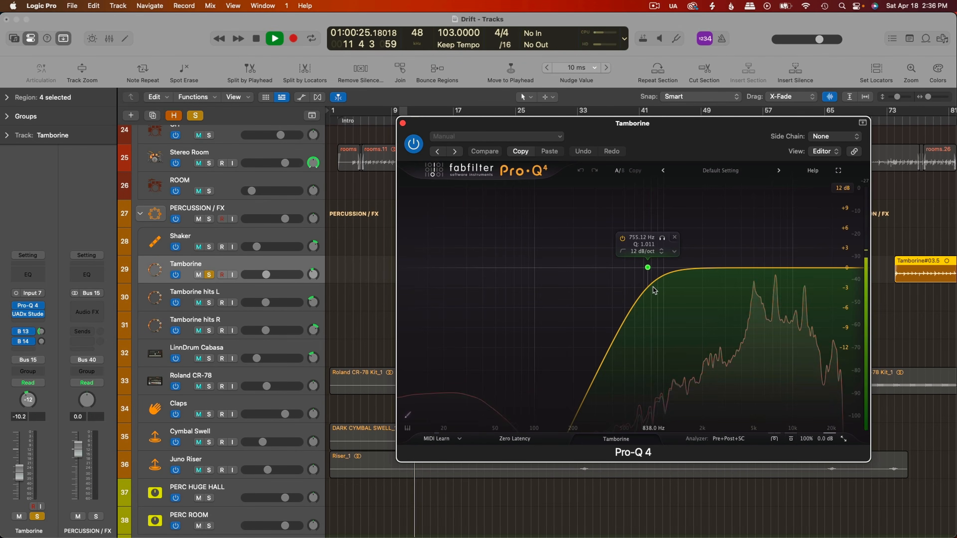
click(403, 123)
key(space)
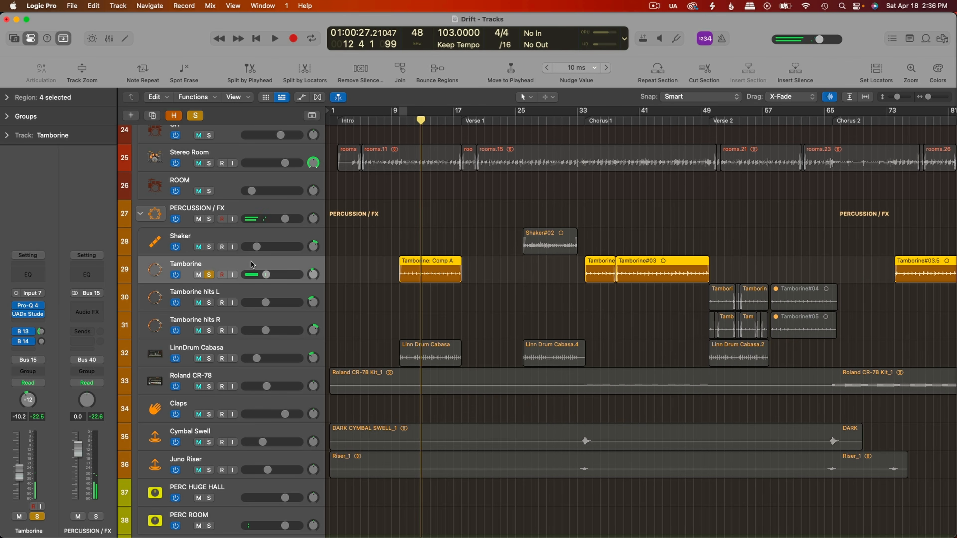
click(39, 315)
- Play Tamborine hits L and R in solo from Verse 2, review the Spring Box reverb on the L track, and clear the solos
click(209, 303)
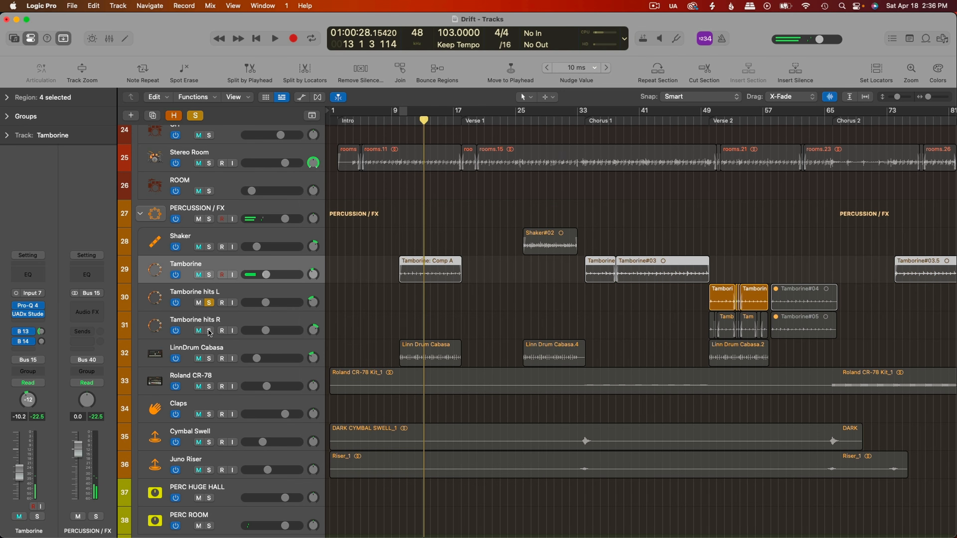
click(233, 320)
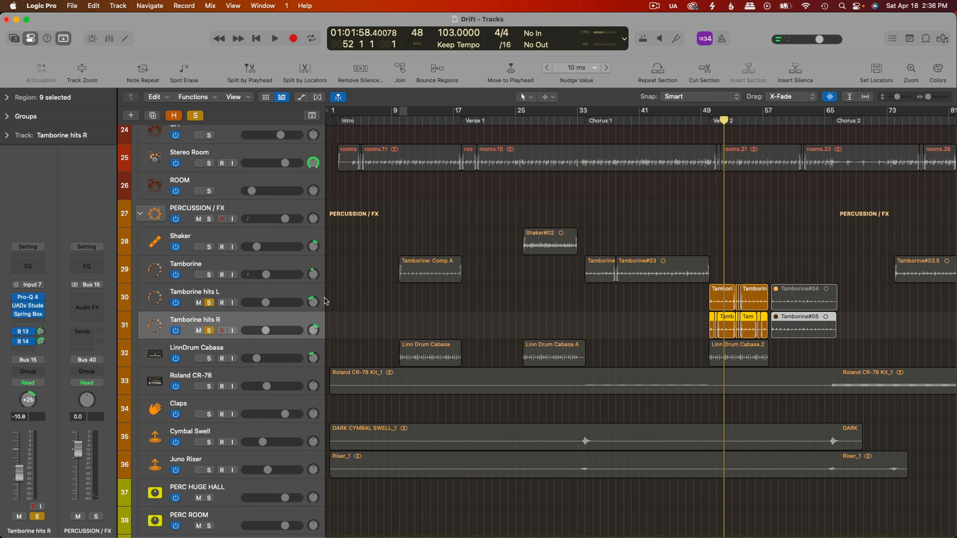
click(238, 292)
click(33, 315)
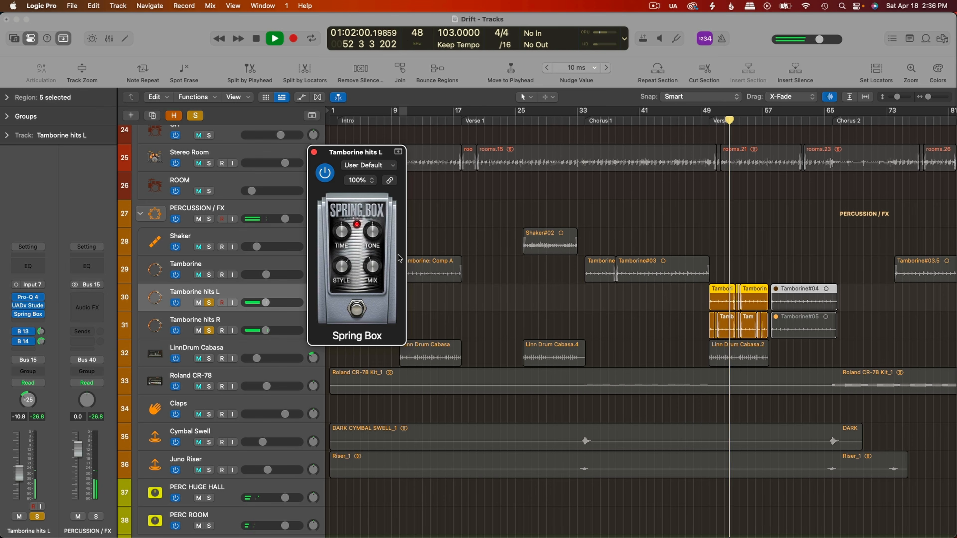
click(314, 152)
key(space)
key(ctrl+alt+super+s)
- Play the Shaker track in solo from about bar 27 while inspecting its Pro-Q 4 EQ, and close the plug-in
scroll(425, 283, right, 5)
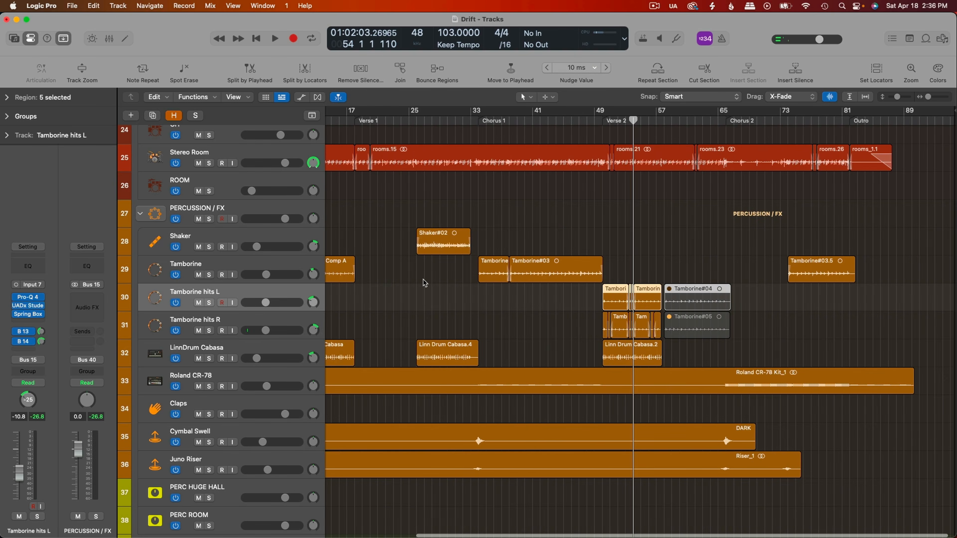
click(422, 120)
click(209, 247)
click(222, 240)
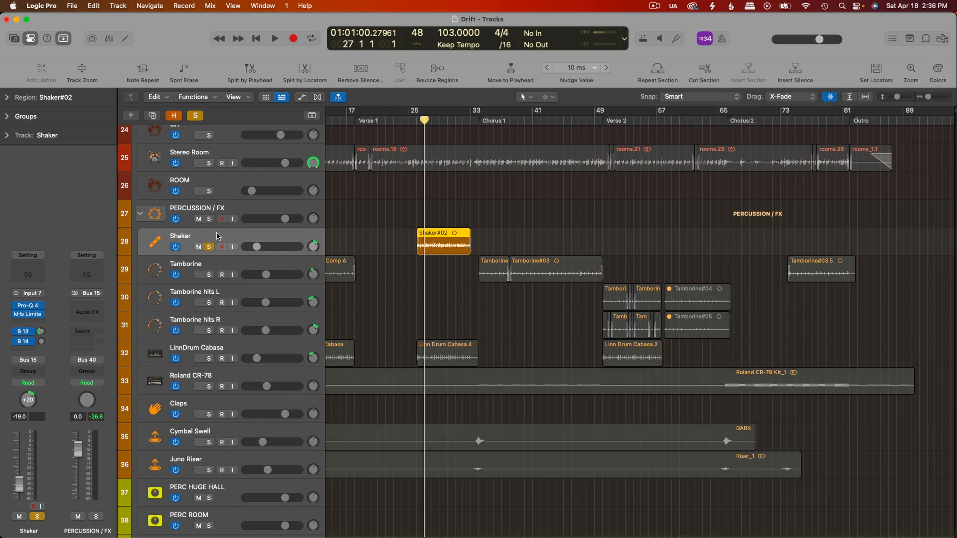
click(31, 307)
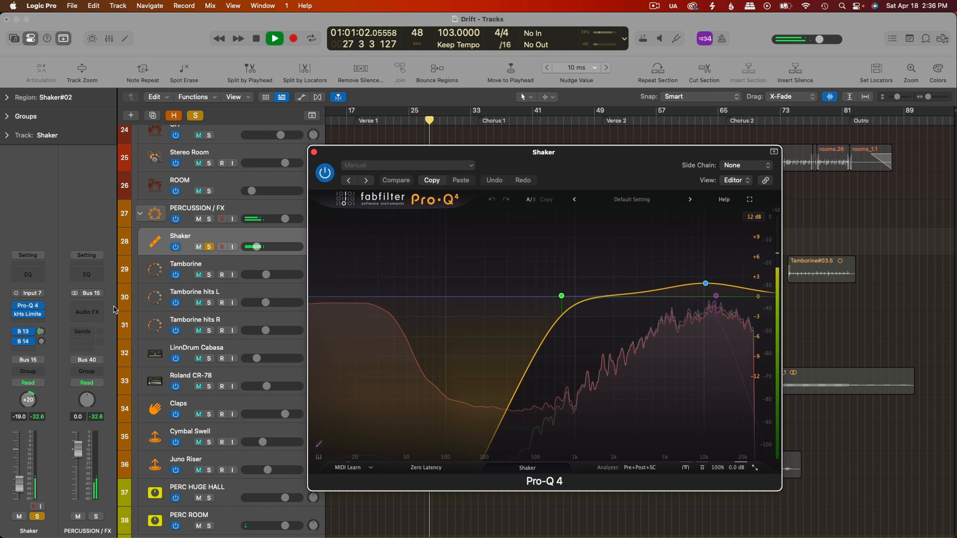
click(314, 152)
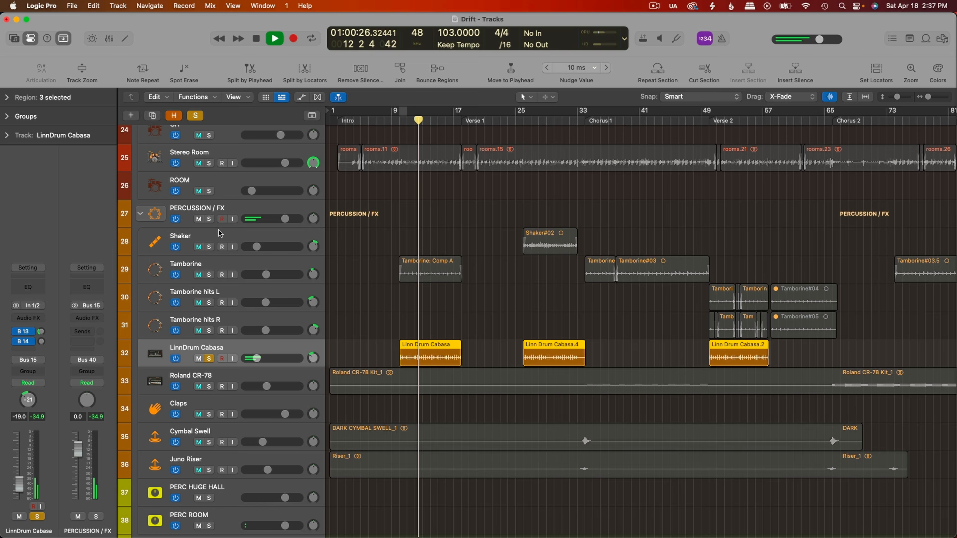
- Solo the PERCUSSION / FX group during playback and locate the Roland CR-78 track
click(210, 219)
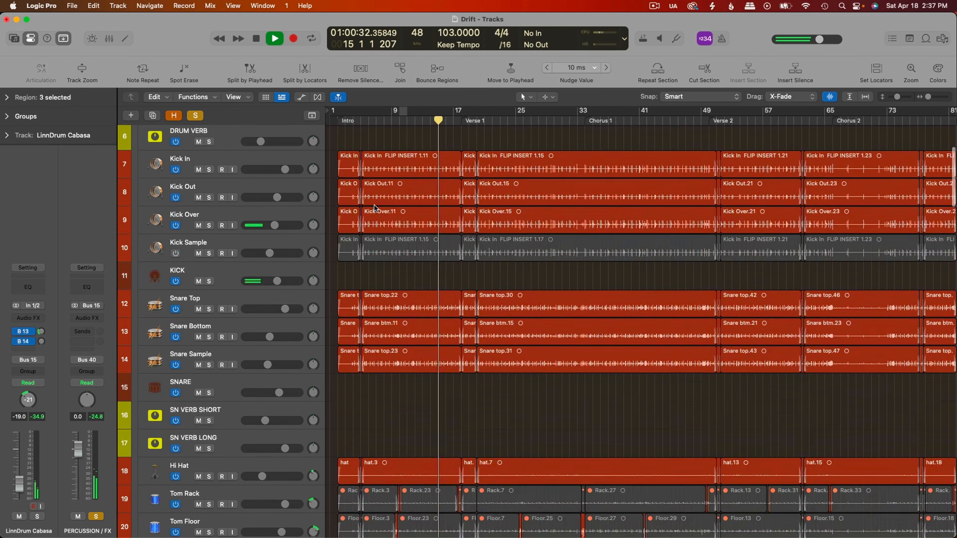
scroll(374, 206, down, 10)
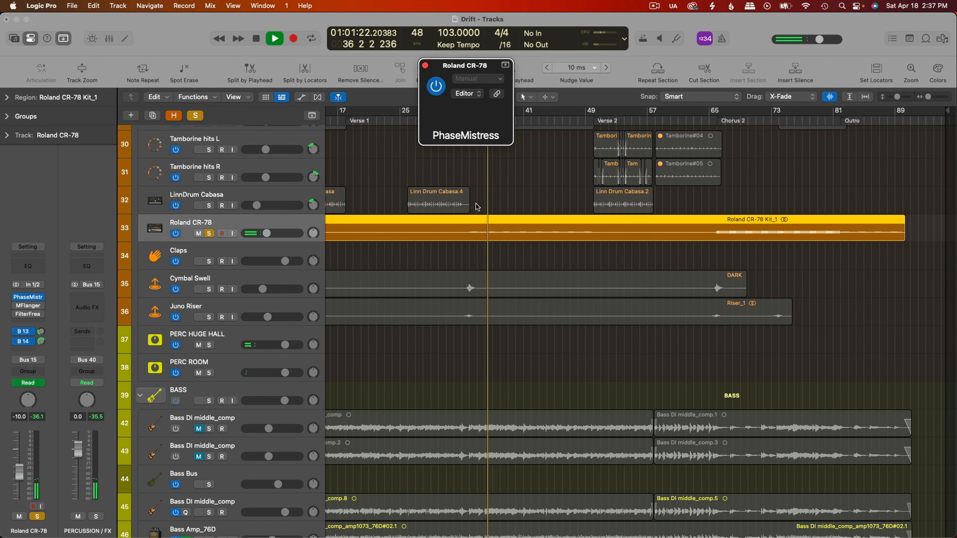
- Move the PhaseMistress window of the soloed Roland CR-78 track clear of its region and examine its settings during playback
drag(666, 87, 711, 284)
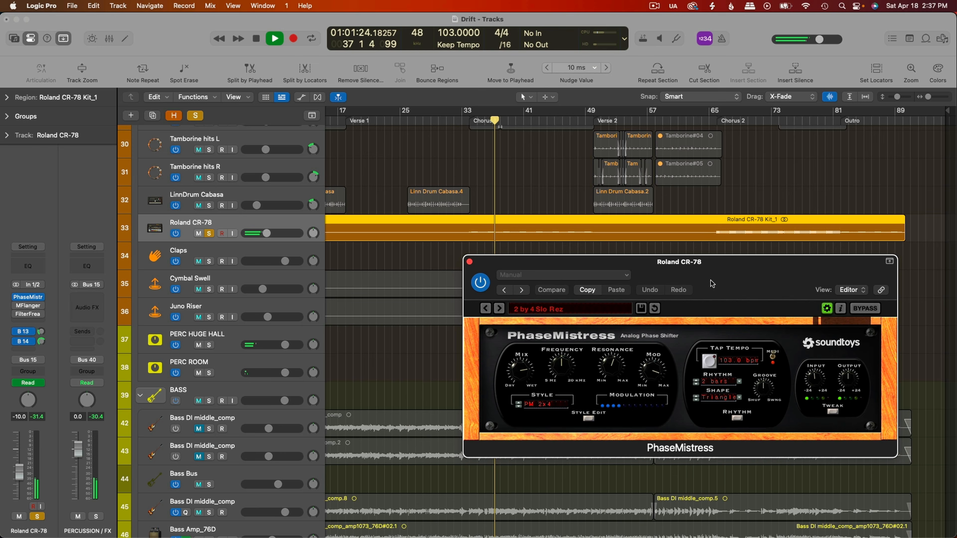
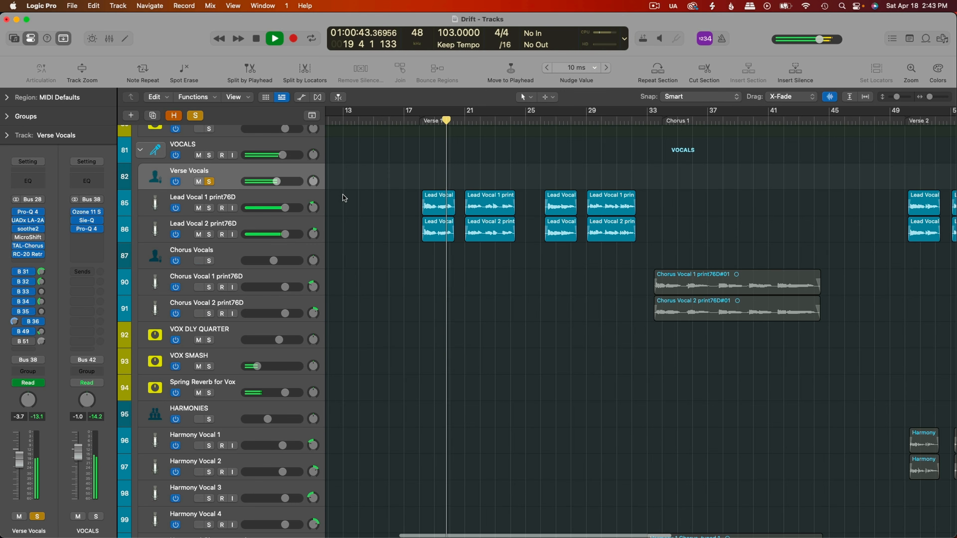
- Stop the Verse Vocals playback, close TAL-Chorus-LX, and review the UADx LA-2A compressor on the same bus before closing it
key(space)
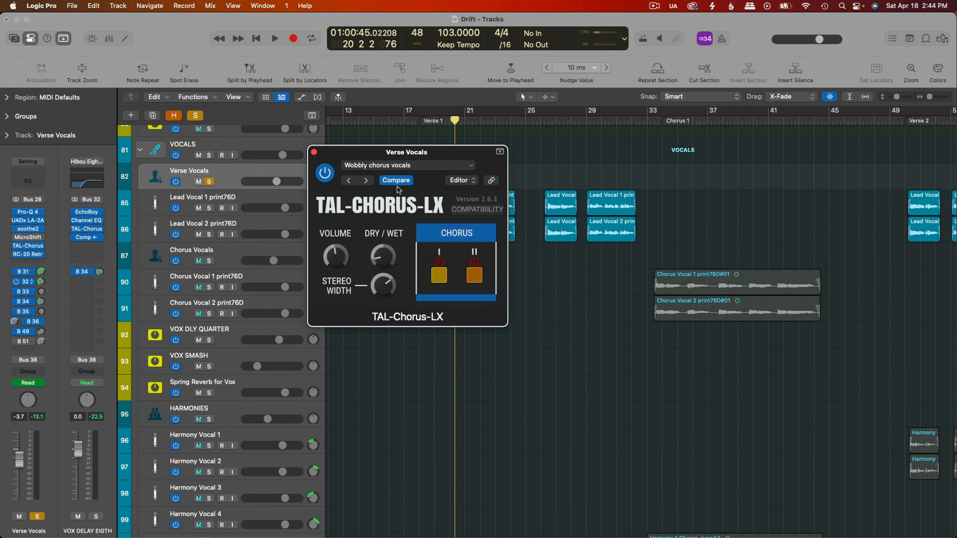
click(314, 152)
click(30, 221)
click(30, 220)
click(30, 220)
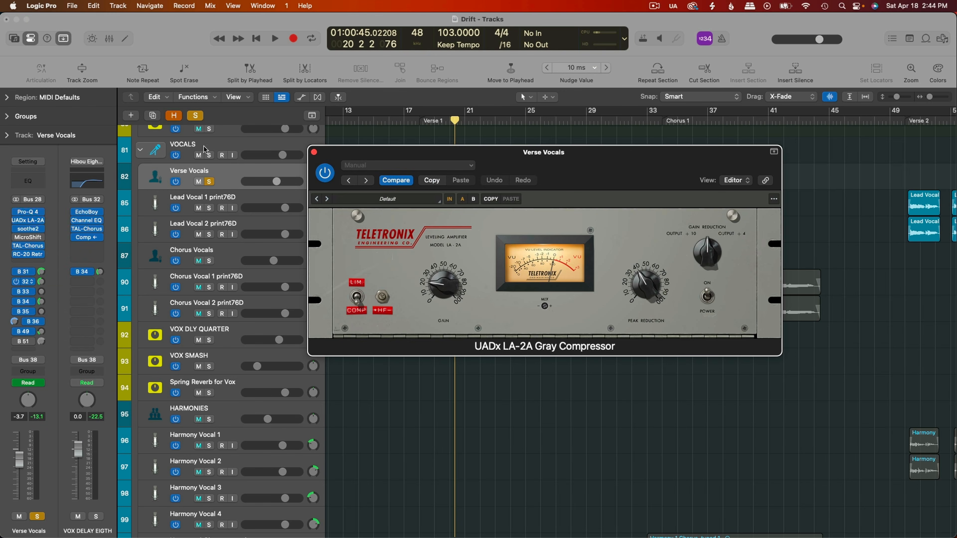
click(314, 152)
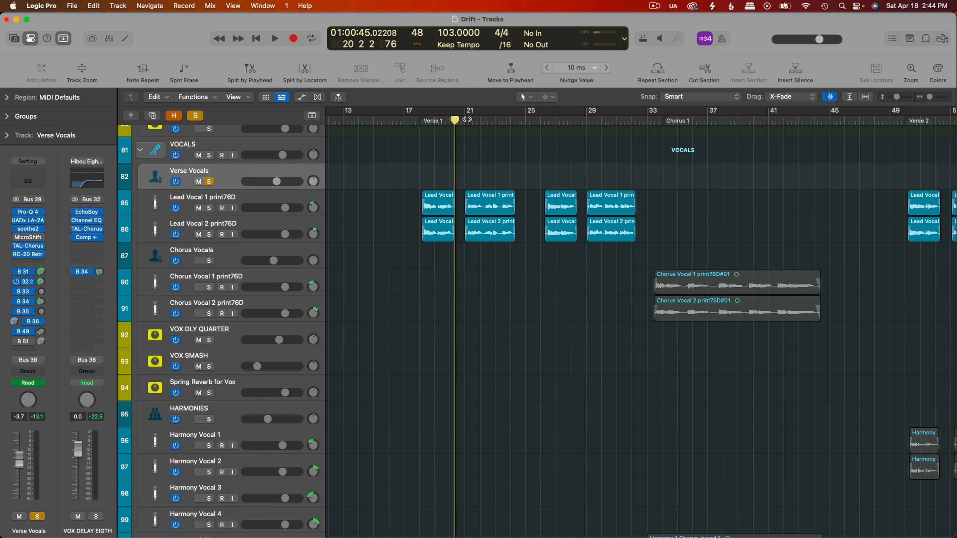
- Play the Chorus Vocals bus in solo from Chorus 1 and show the VOX PLATE bus it sends to
click(209, 261)
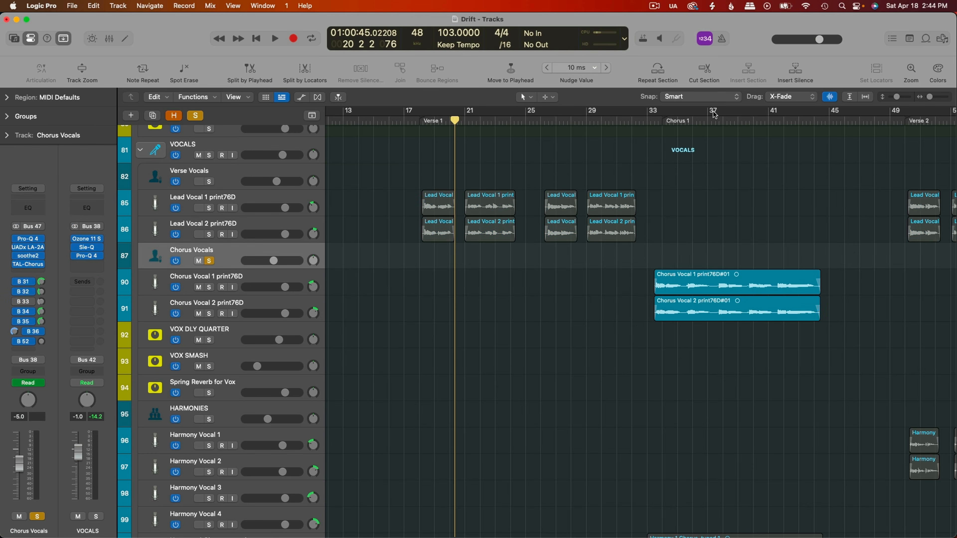
click(650, 122)
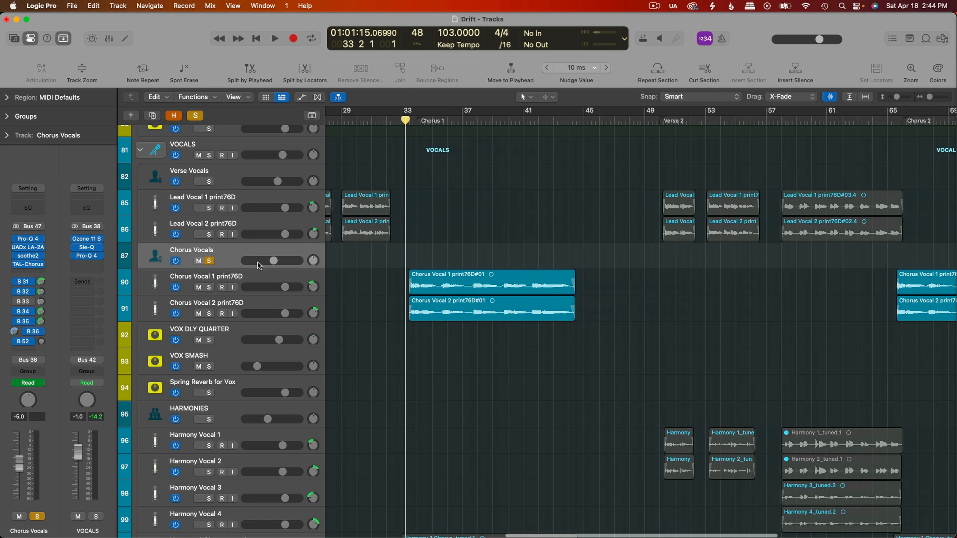
key(space)
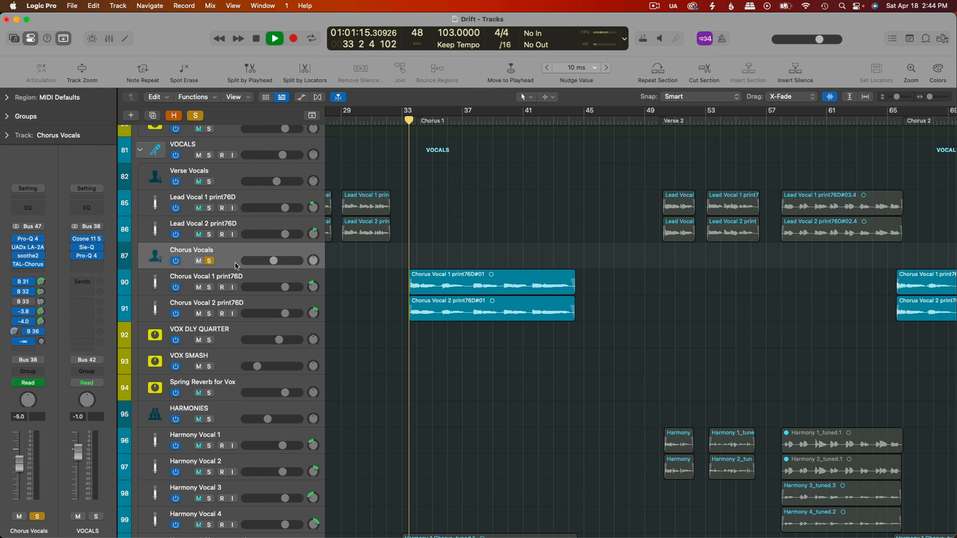
click(30, 314)
click(29, 314)
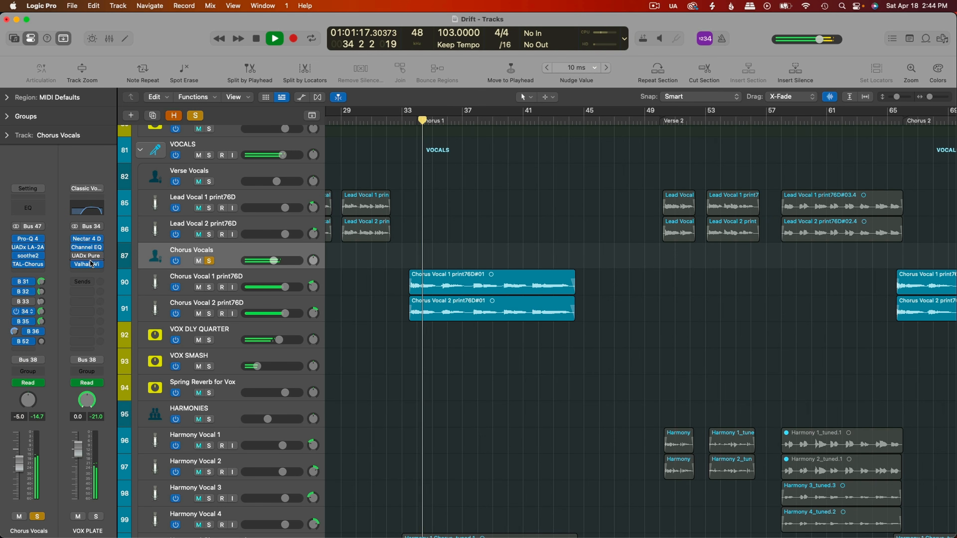
- Follow the Chorus Vocals send to the VOX DLY QUARTER bus and examine its EchoBoy delay during playback
click(29, 322)
click(29, 321)
click(92, 239)
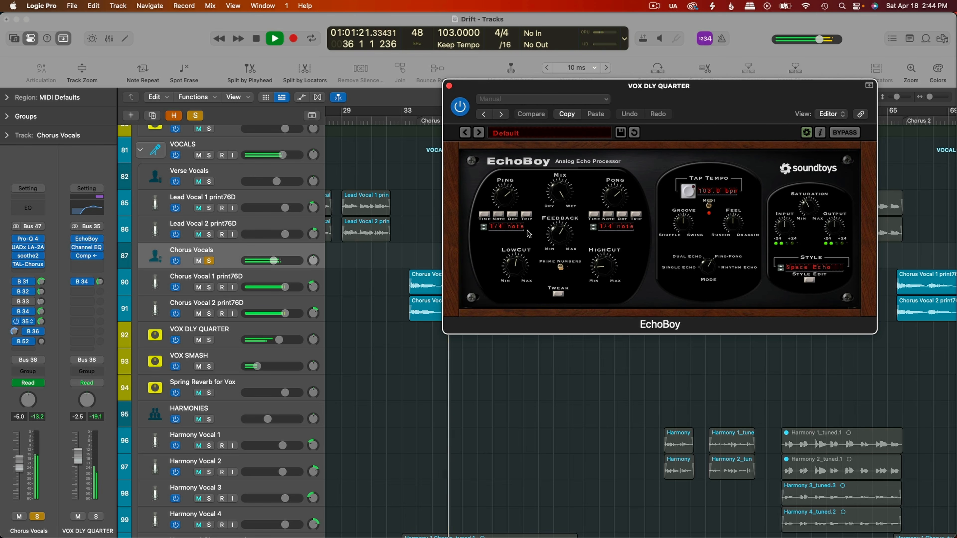
drag(699, 163, 755, 127)
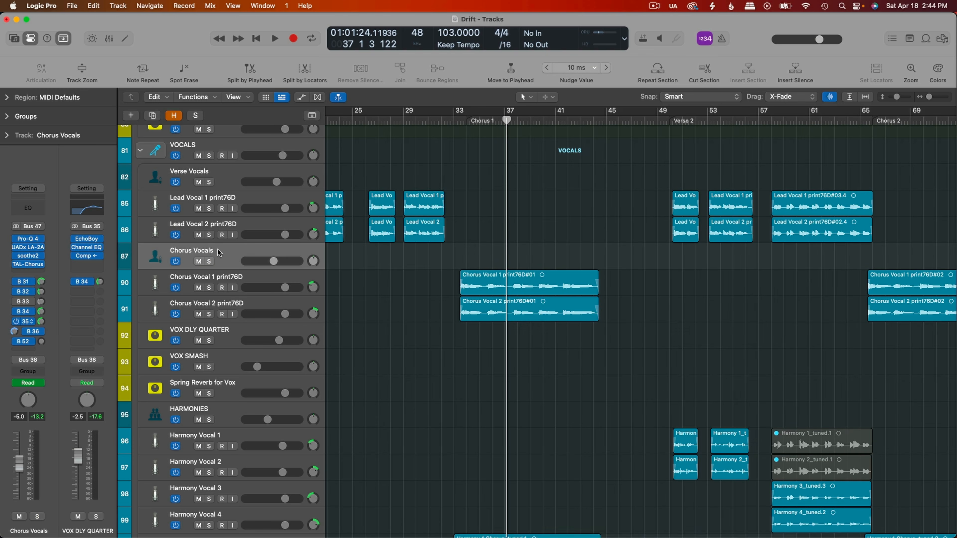
- Follow the Chorus Vocals send to the VOX SMASH bus and open its UADx 1176 and UADx Neve 1073 plug-ins
click(37, 334)
click(64, 333)
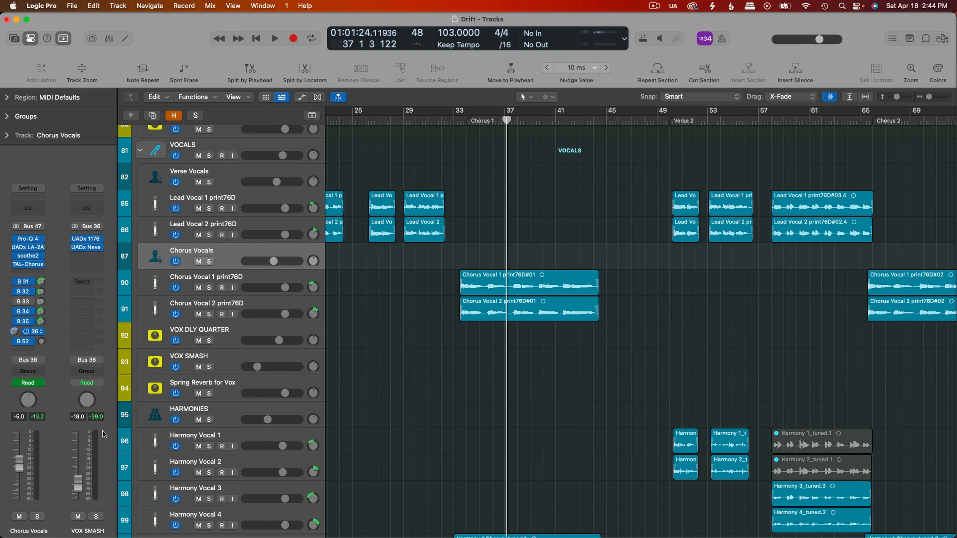
click(90, 241)
click(89, 247)
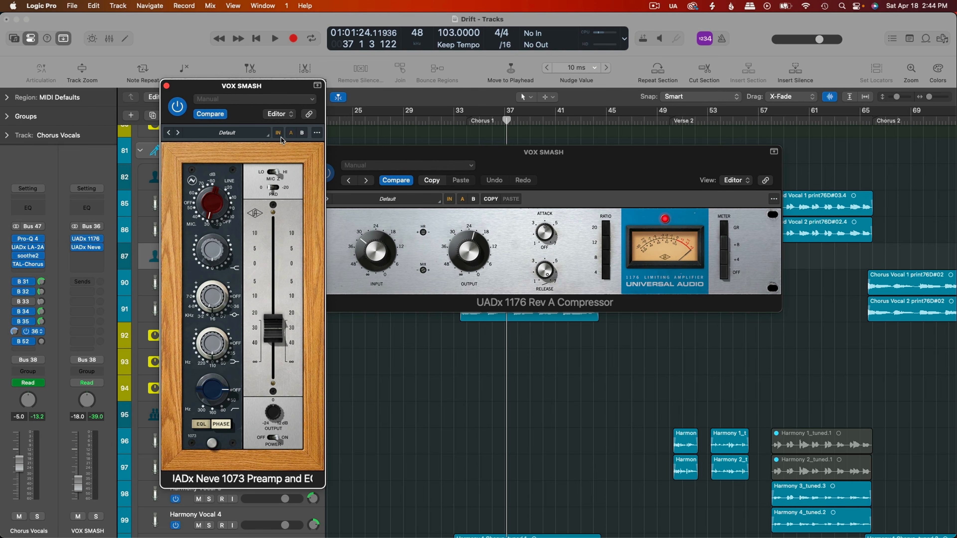
- Play the VOX SMASH bus in solo from bar 34, review its 1176 and Neve 1073 settings, and close both plug-ins
click(96, 516)
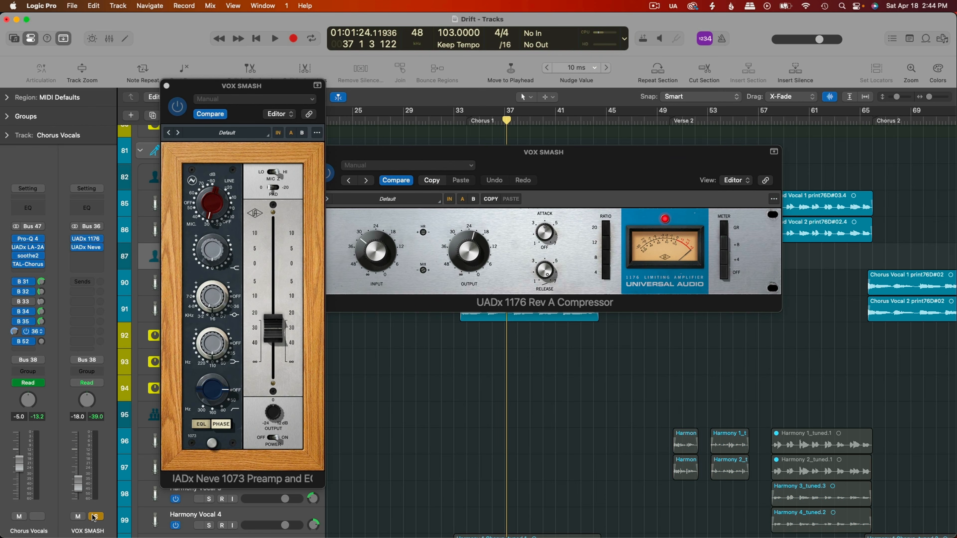
click(471, 119)
key(s)
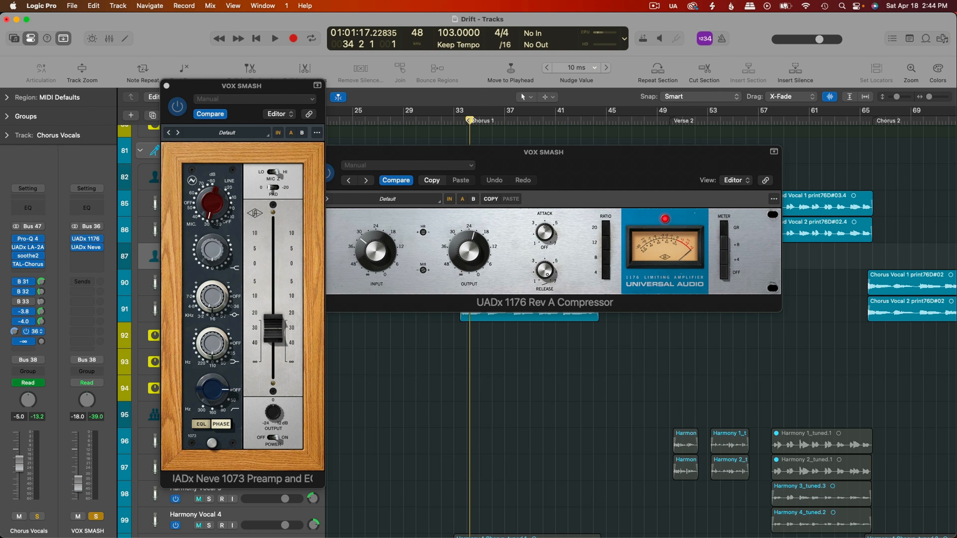
key(space)
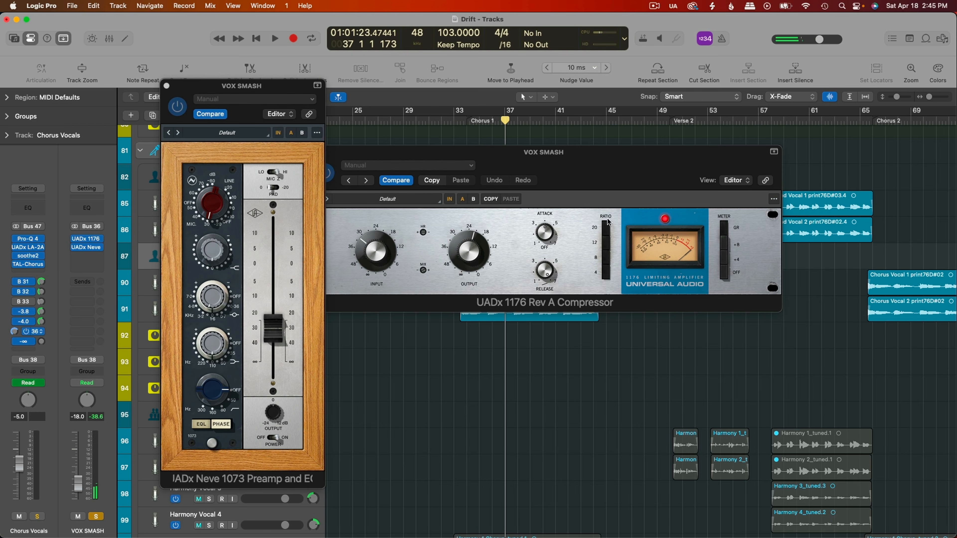
click(354, 158)
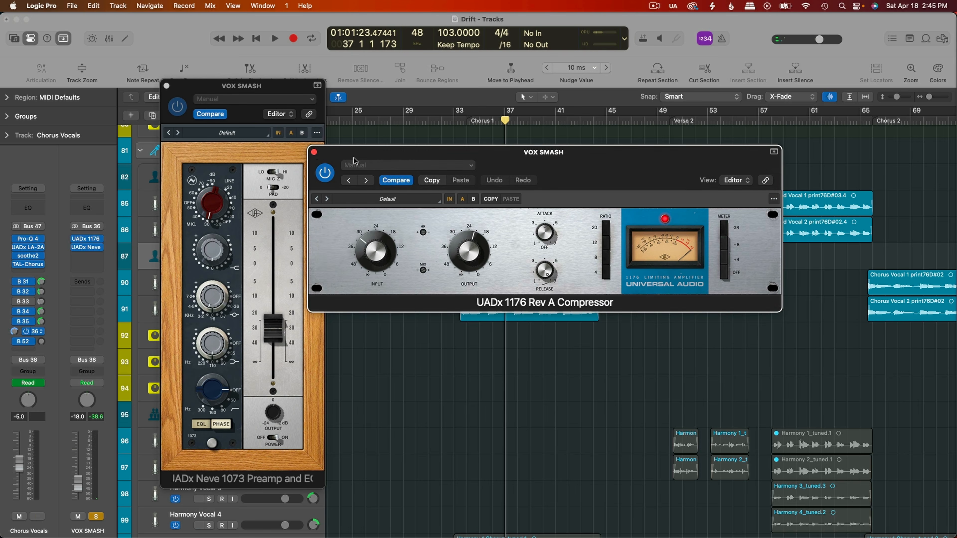
click(314, 152)
click(166, 86)
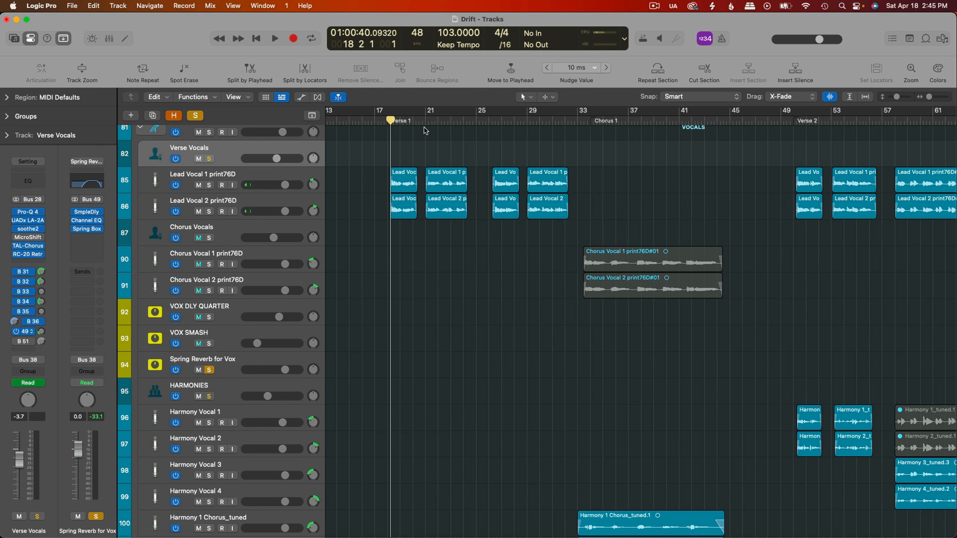
- Play the Spring Reverb for Vox bus in solo from the start of Verse 1, stop, and clear all solos
key(s)
key(space)
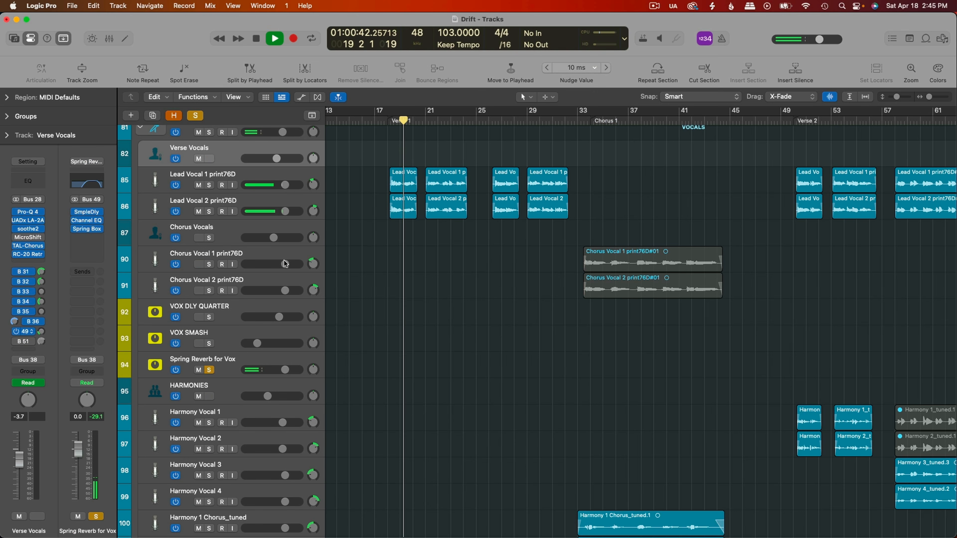
key(space)
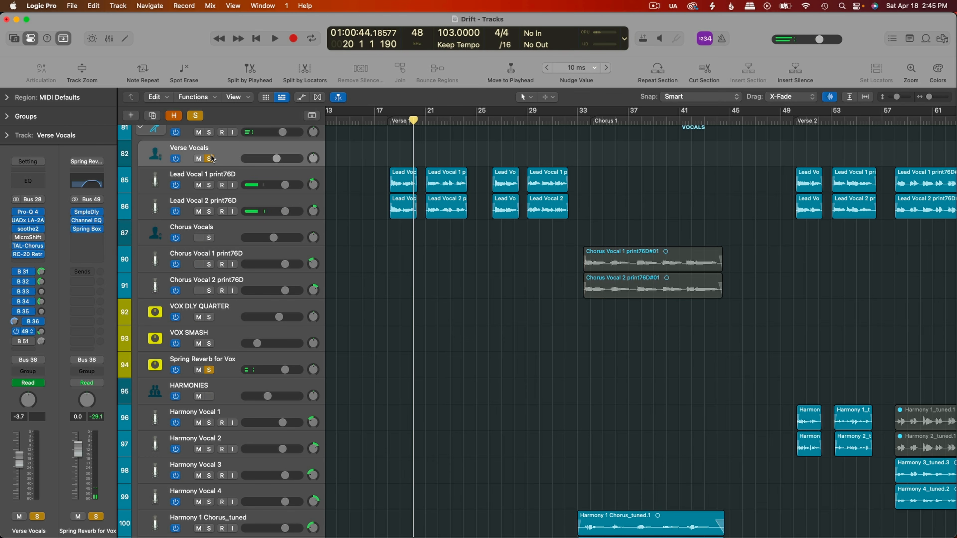
click(202, 116)
- Locate the harmony tracks and play the HARMONIES bus in solo from about bar 33, the start of Chorus 1
key(super+Left)
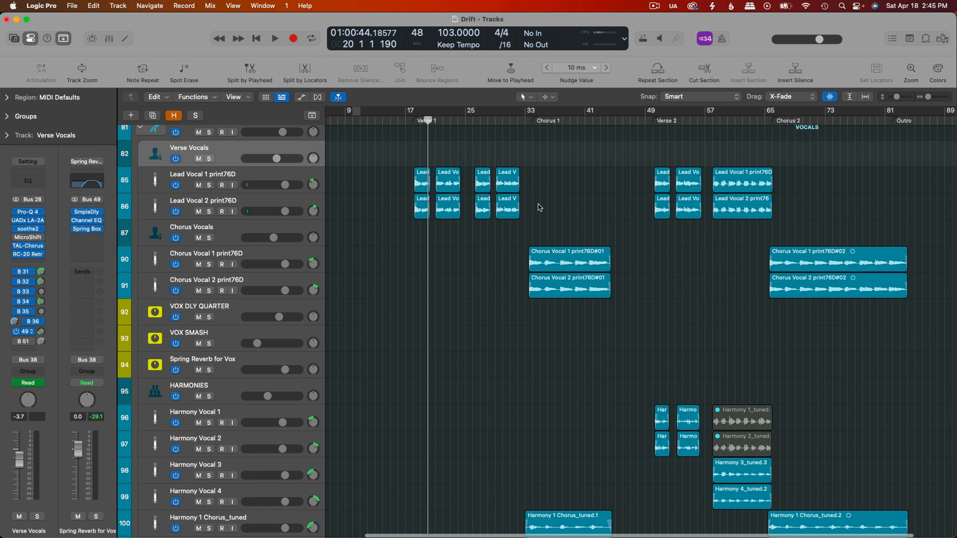
scroll(538, 204, down, 3)
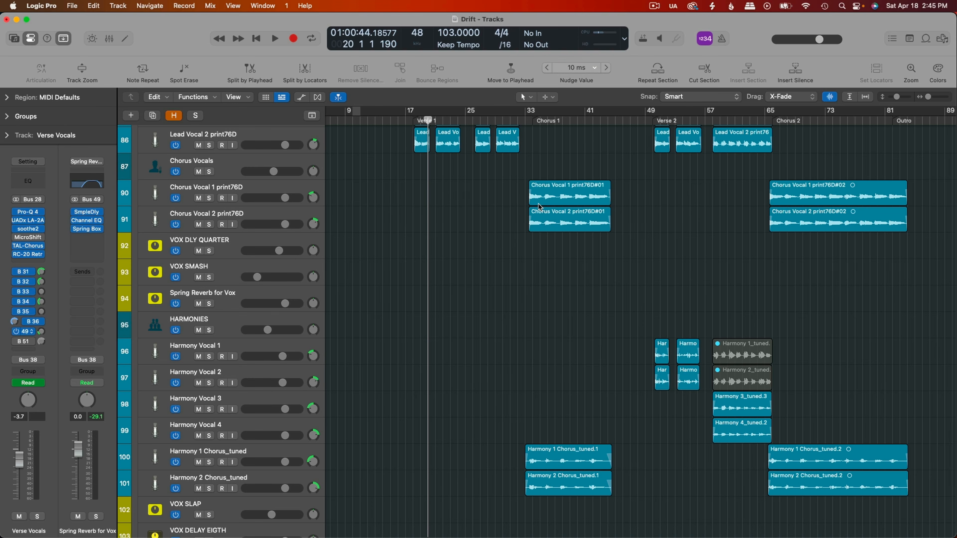
scroll(556, 249, right, 2)
scroll(556, 249, down, 8)
scroll(556, 249, up, 3)
key(super+Right)
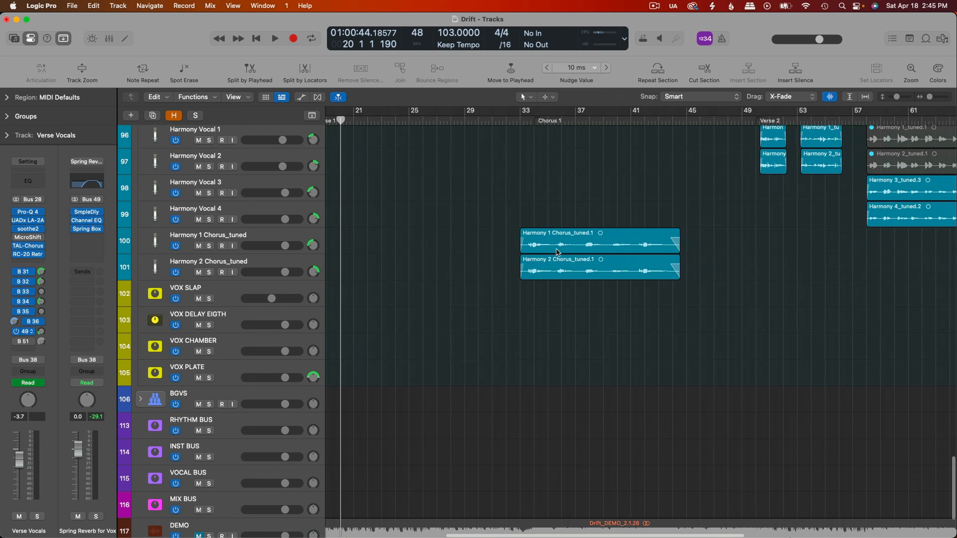
scroll(203, 223, up, 3)
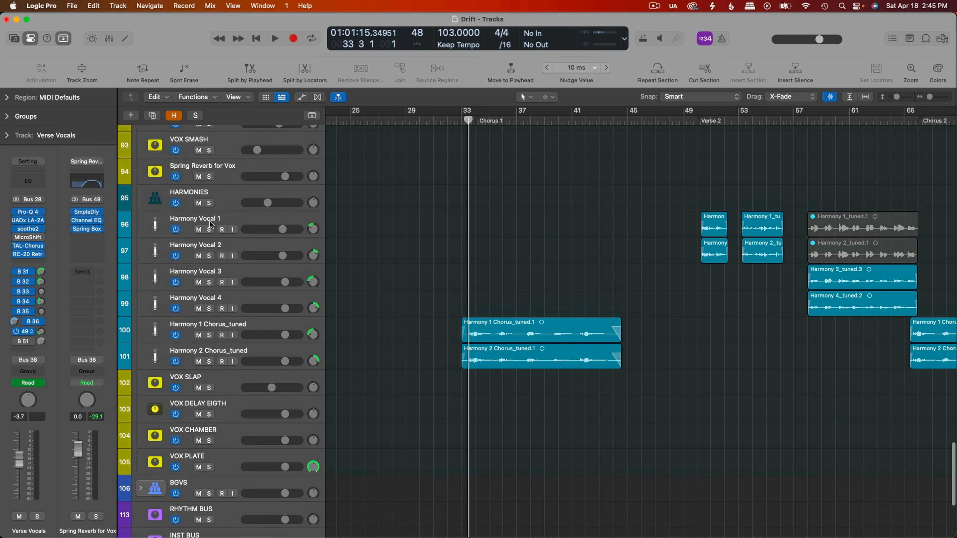
click(209, 205)
key(space)
scroll(581, 278, right, 3)
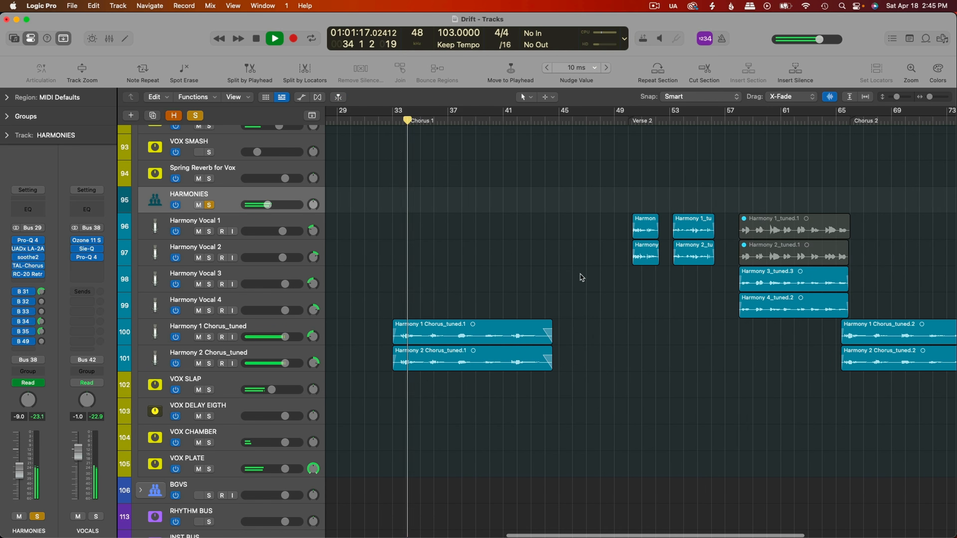
key(space)
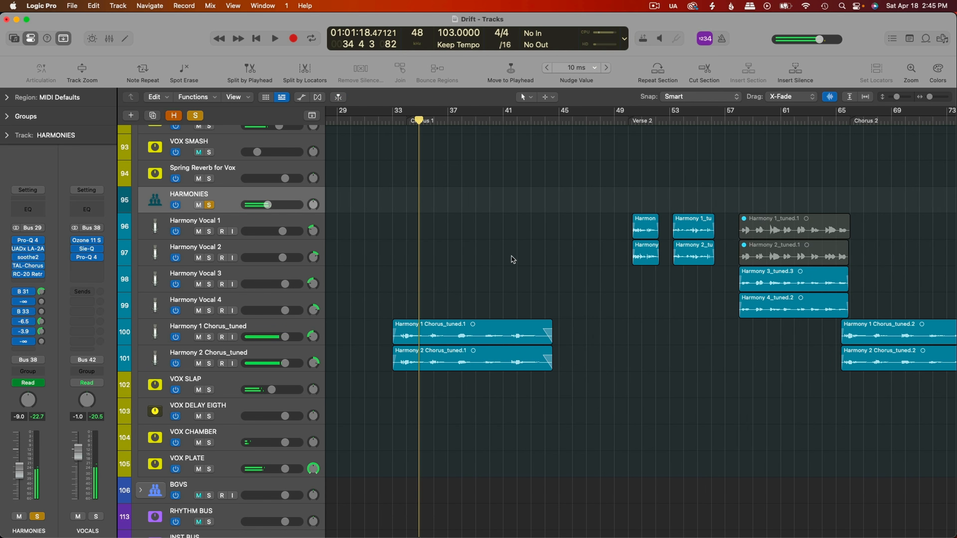
- Play the soloed HARMONIES bus from the start of Verse 2 at bar 50 and bring the lead vocal tracks into view
scroll(511, 257, right, 9)
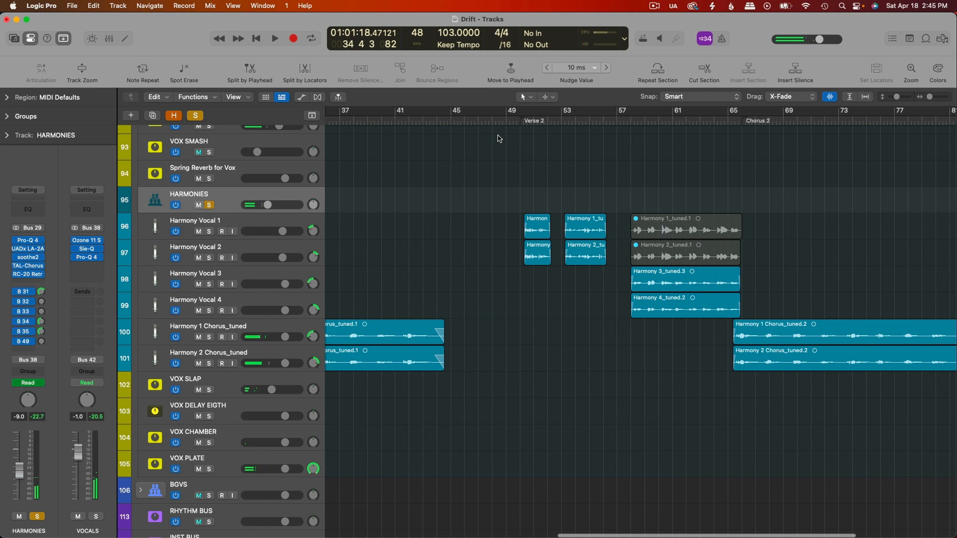
click(464, 122)
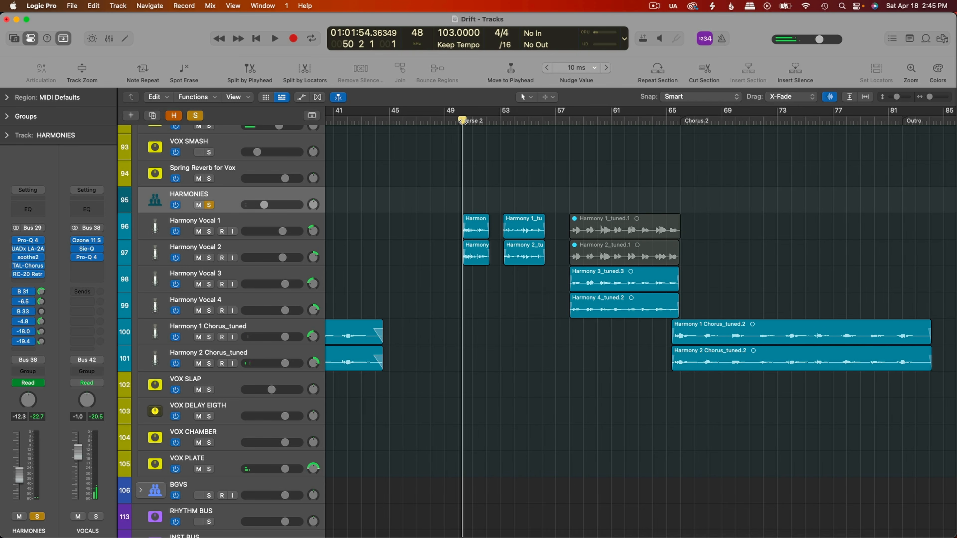
scroll(395, 231, up, 2)
scroll(395, 229, up, 5)
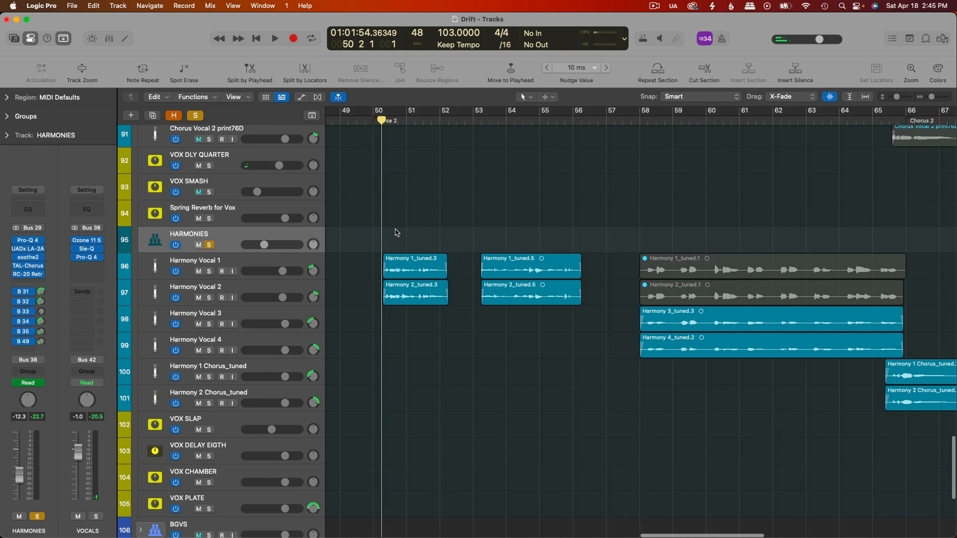
scroll(342, 235, up, 3)
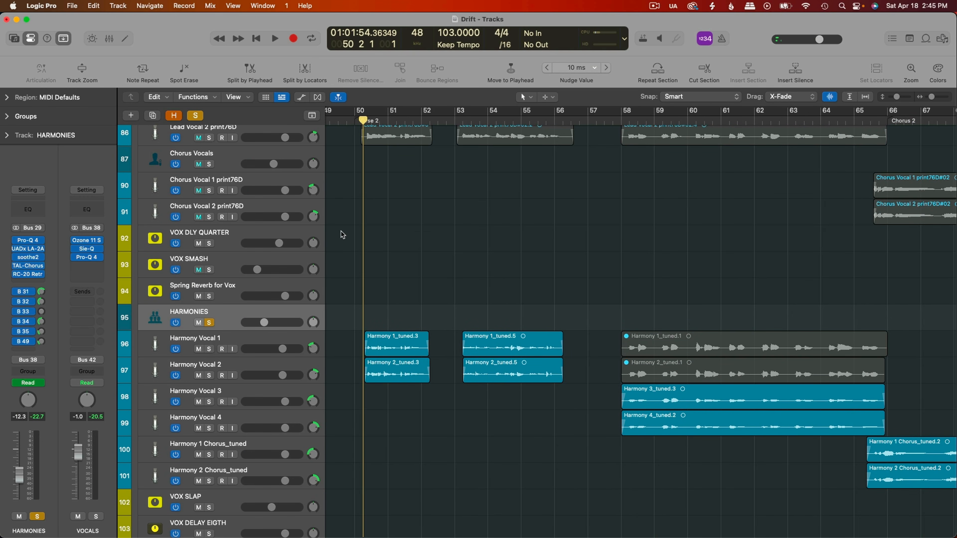
key(space)
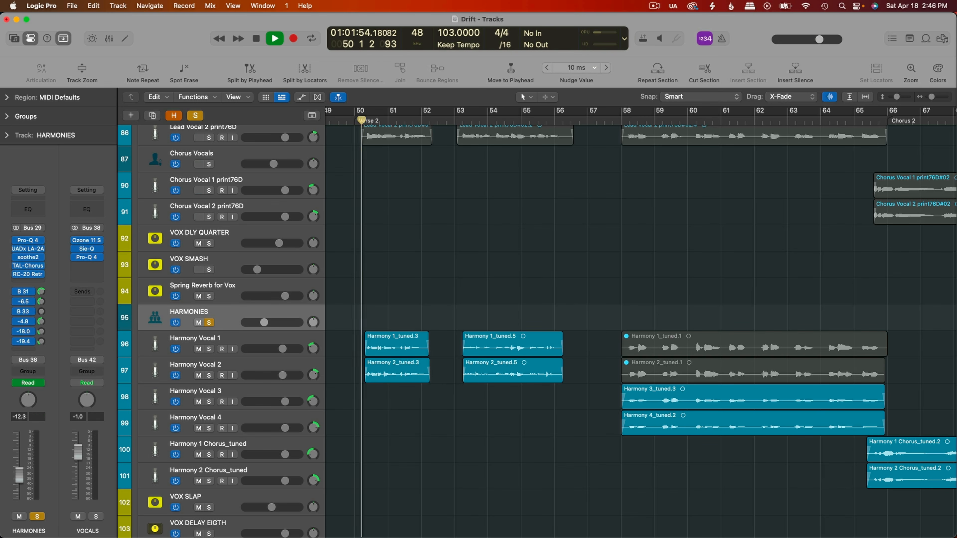
scroll(307, 303, up, 3)
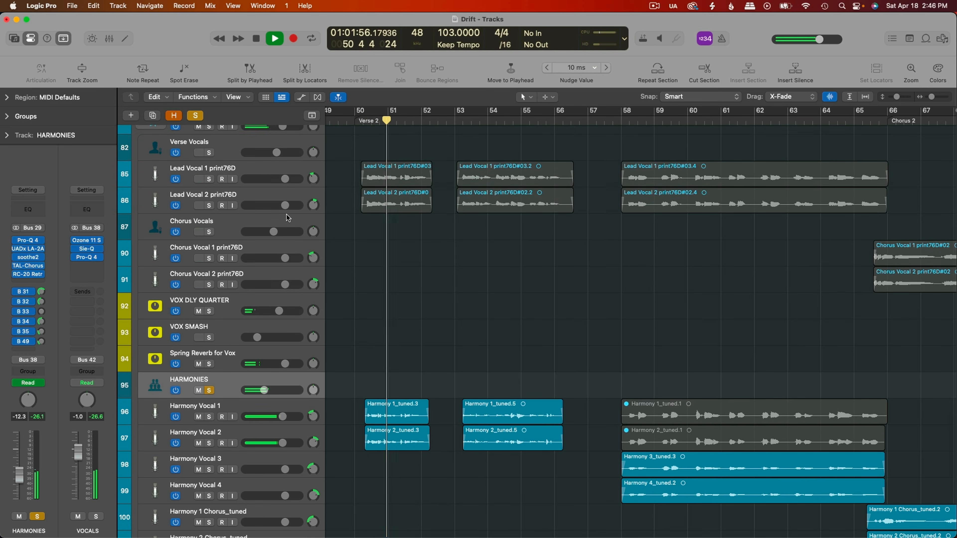
scroll(307, 304, up, 1)
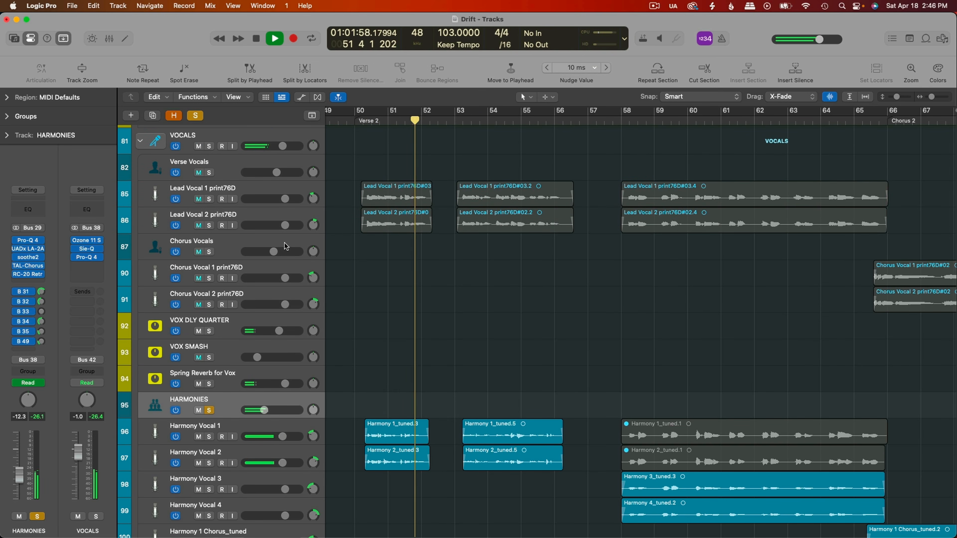
- Stop playback and solo the Verse Vocals bus together with HARMONIES
click(197, 146)
key(space)
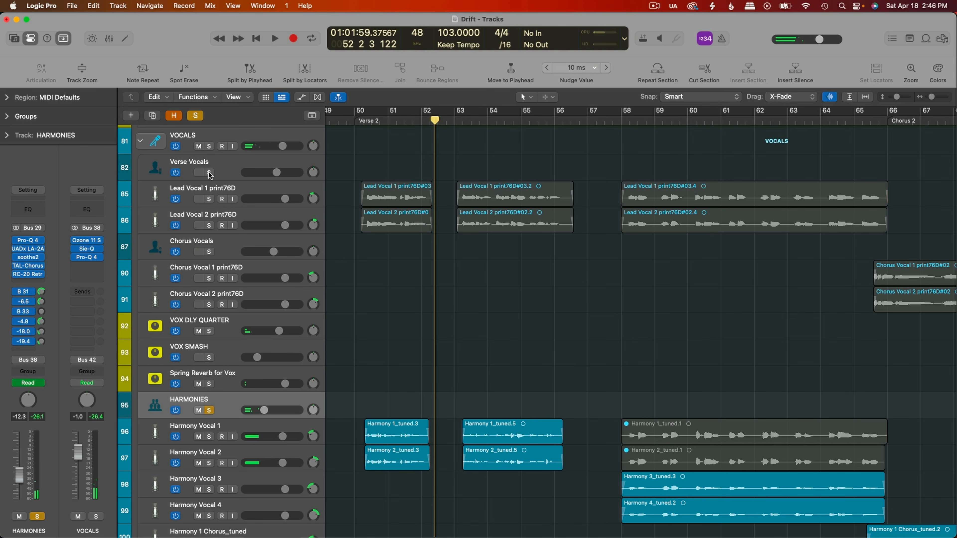
click(209, 172)
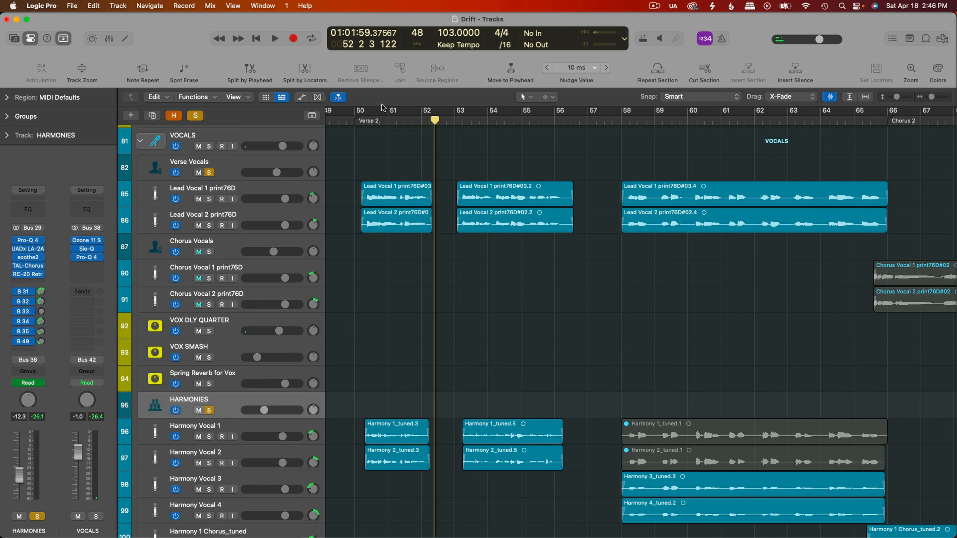
- Play the soloed Verse Vocals and HARMONIES buses together from the start of Verse 2 at bar 50, then stop
click(362, 121)
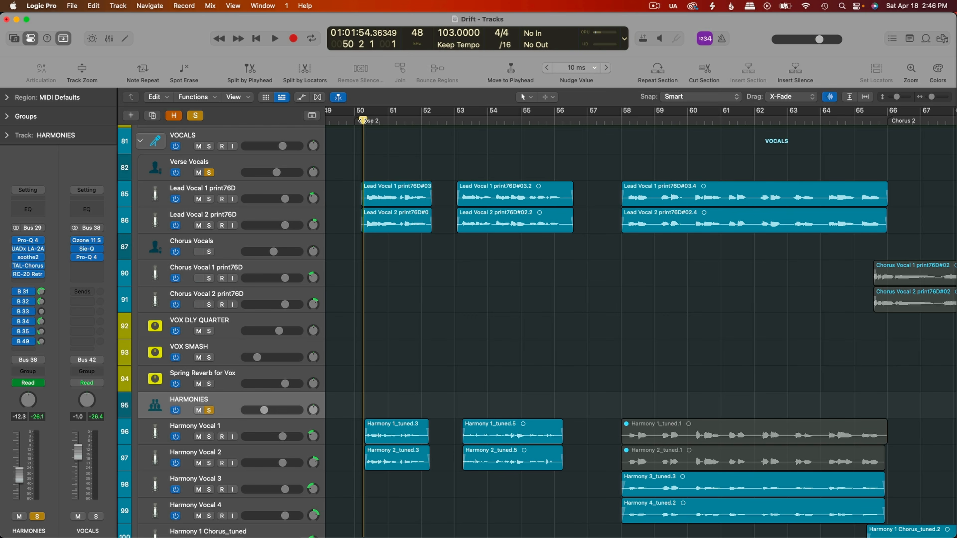
key(space)
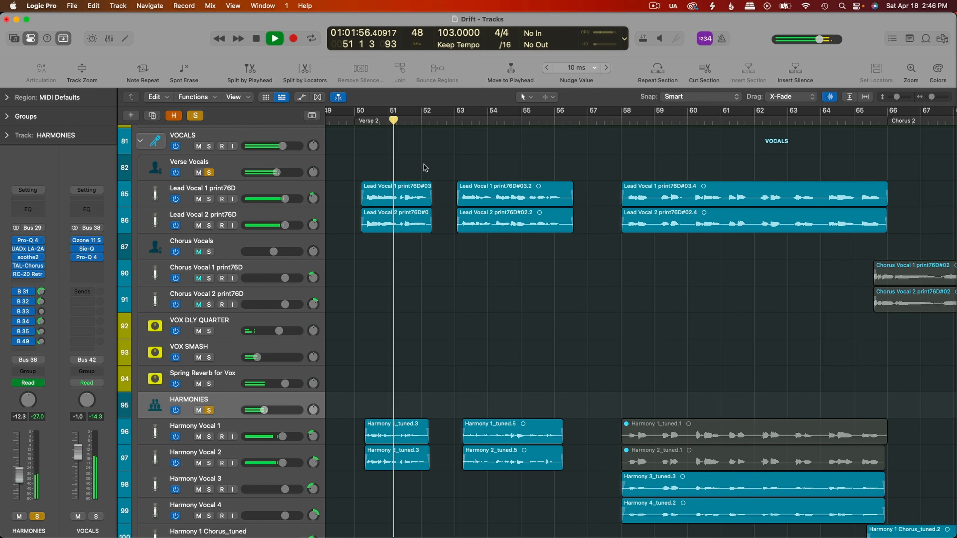
scroll(453, 191, right, 5)
scroll(453, 191, right, 3)
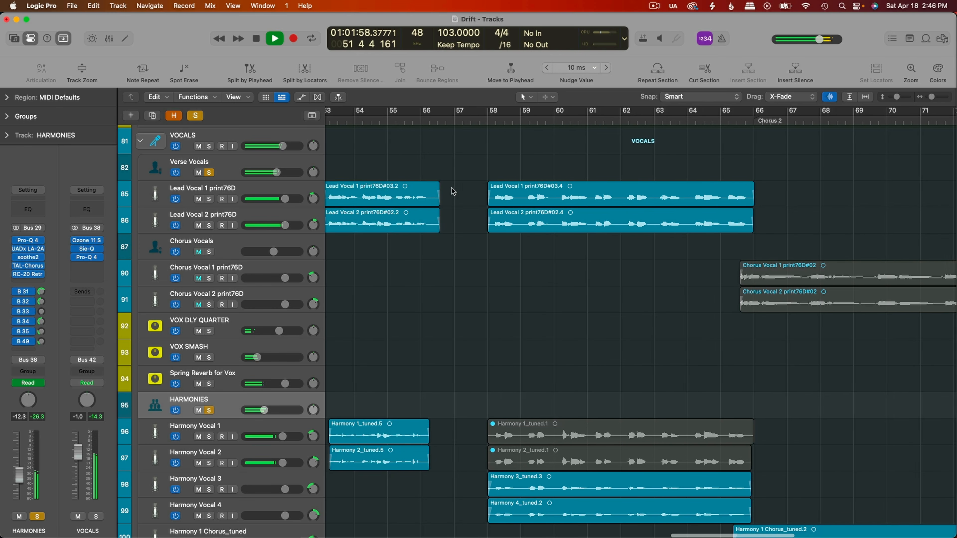
key(space)
- Play the soloed Verse Vocals and HARMONIES buses from bar 58, at the last verse regions before Chorus 2
click(423, 120)
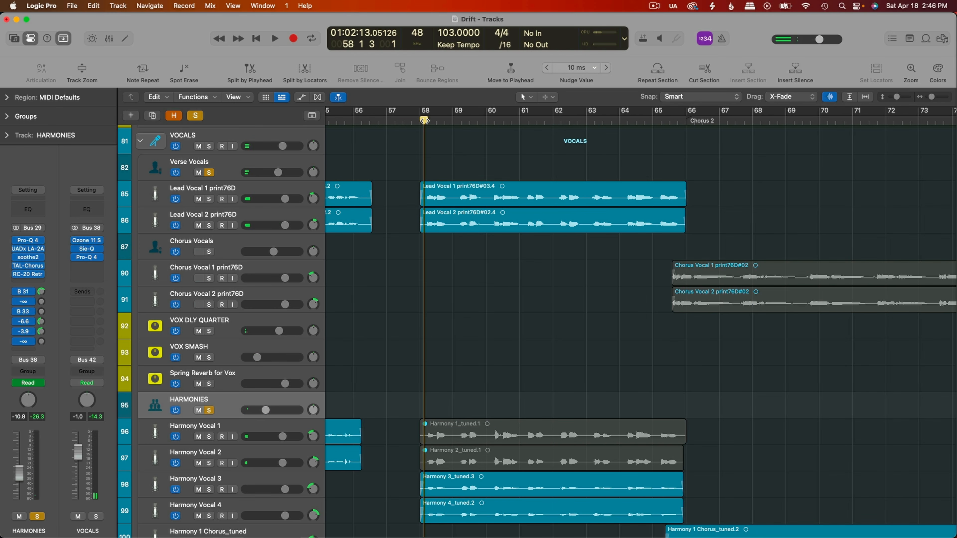
key(super+Left)
scroll(489, 245, left, 2)
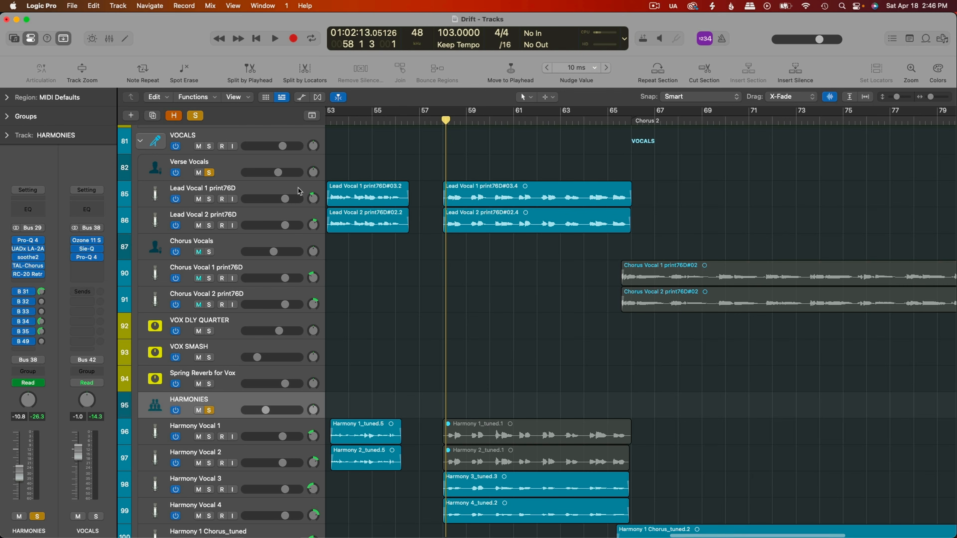
key(space)
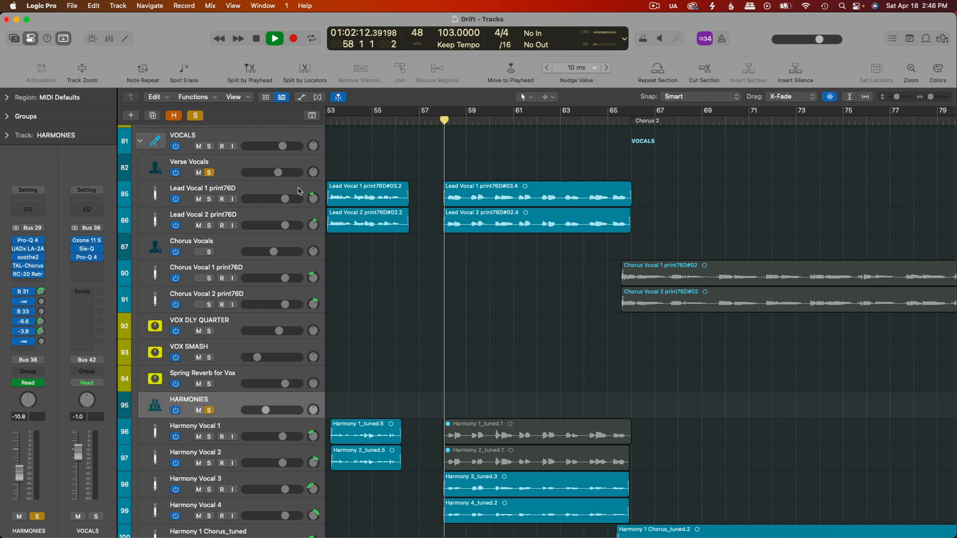
- Examine the RC-20 Retro Color settings on the Verse Vocals bus during playback, then stop and close the plug-in
click(225, 168)
click(27, 254)
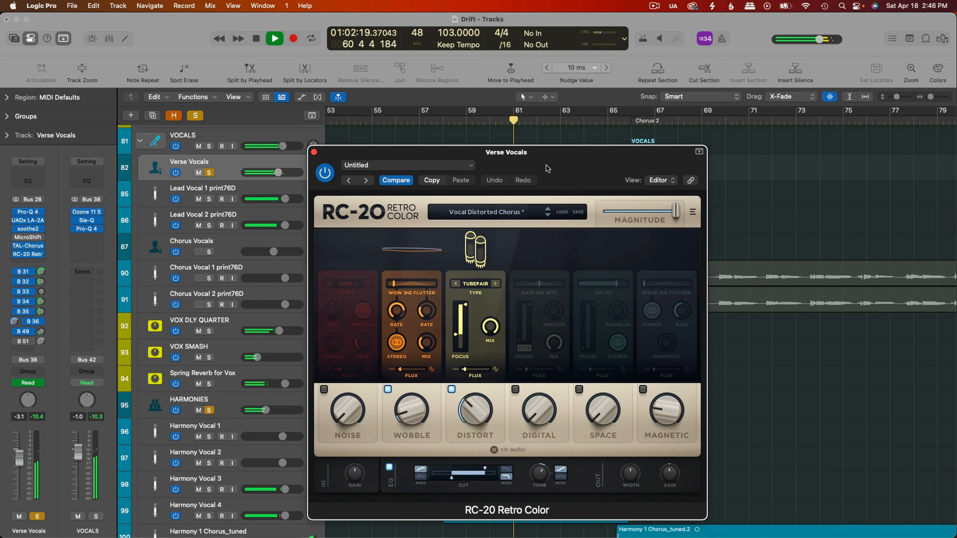
key(space)
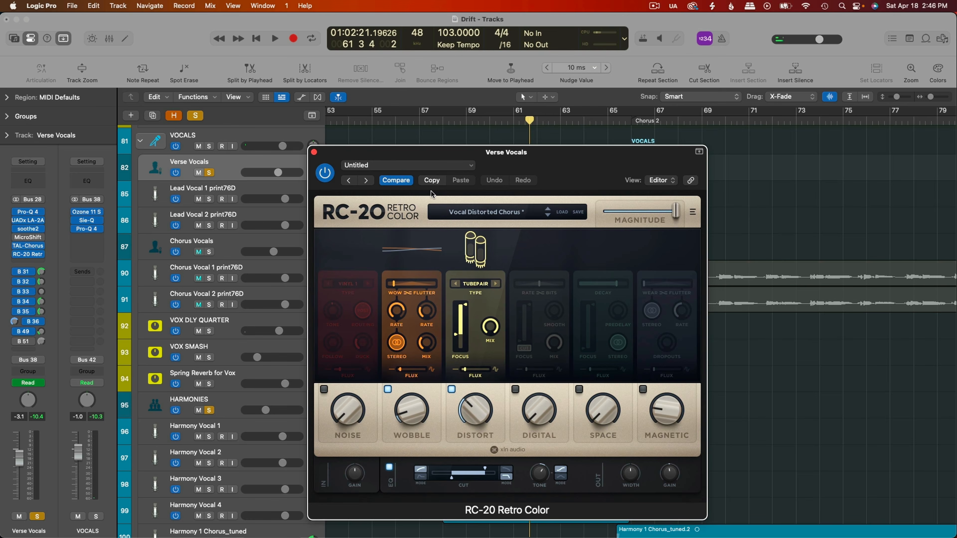
click(313, 151)
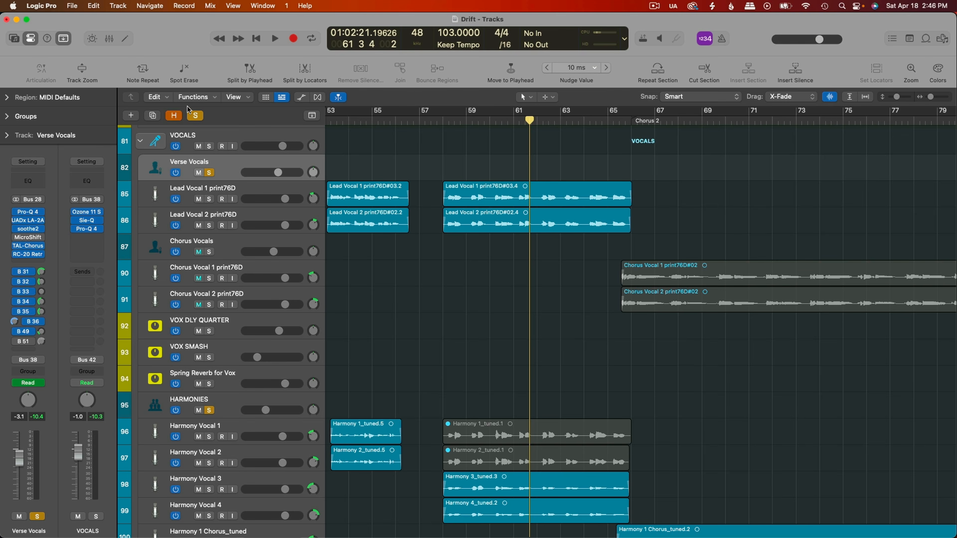
- Clear all solos and play the full mix from bar 65, just before Chorus 2, following the chorus vocal and harmony tracks
click(197, 117)
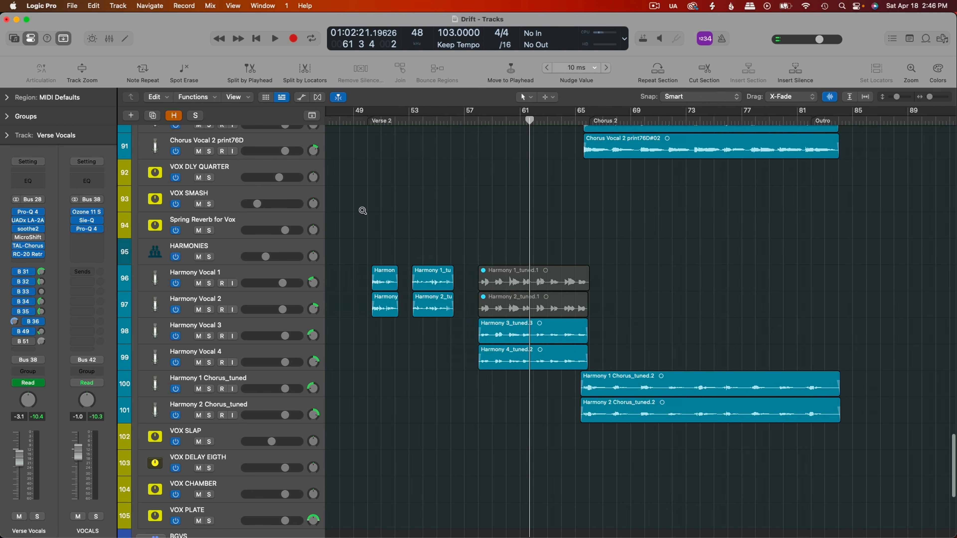
scroll(360, 210, right, 4)
click(526, 121)
scroll(527, 278, up, 2)
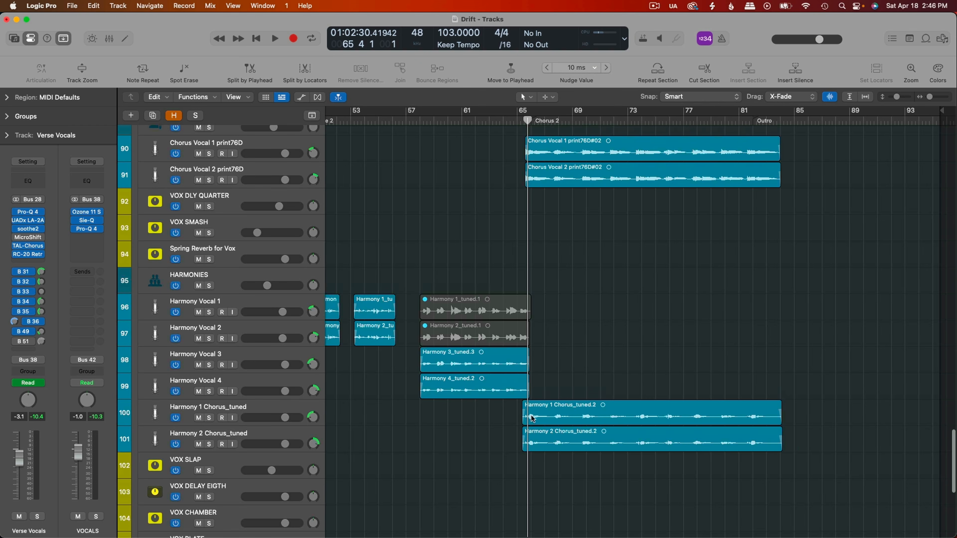
key(space)
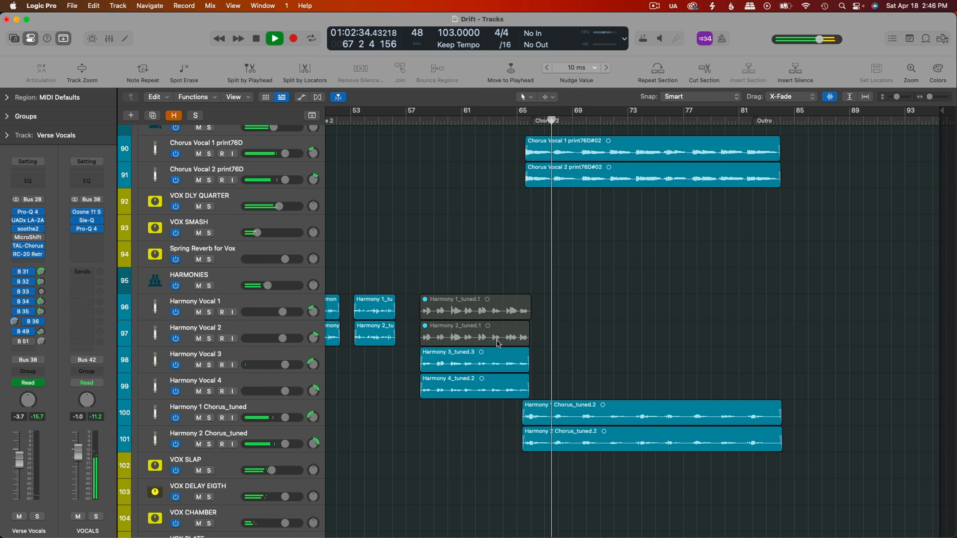
scroll(441, 312, up, 10)
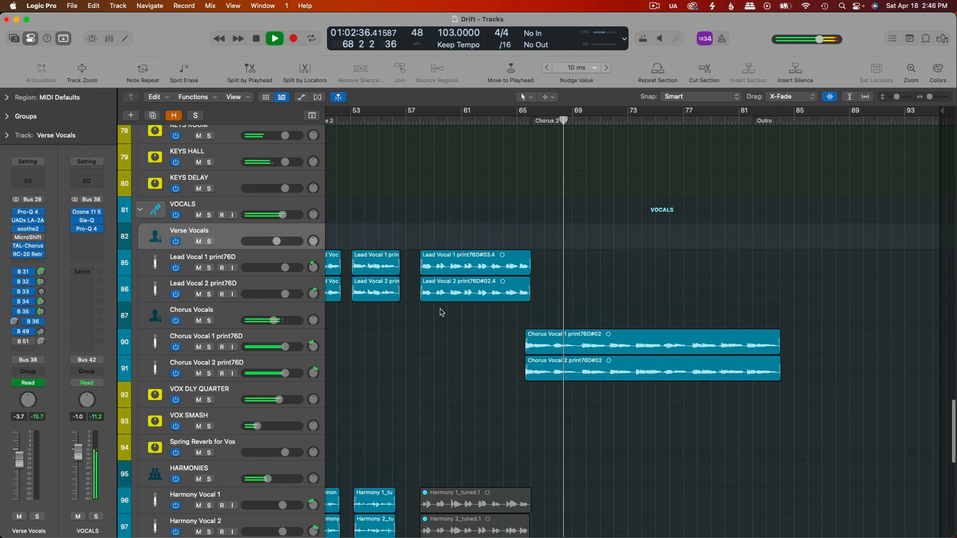
key(space)
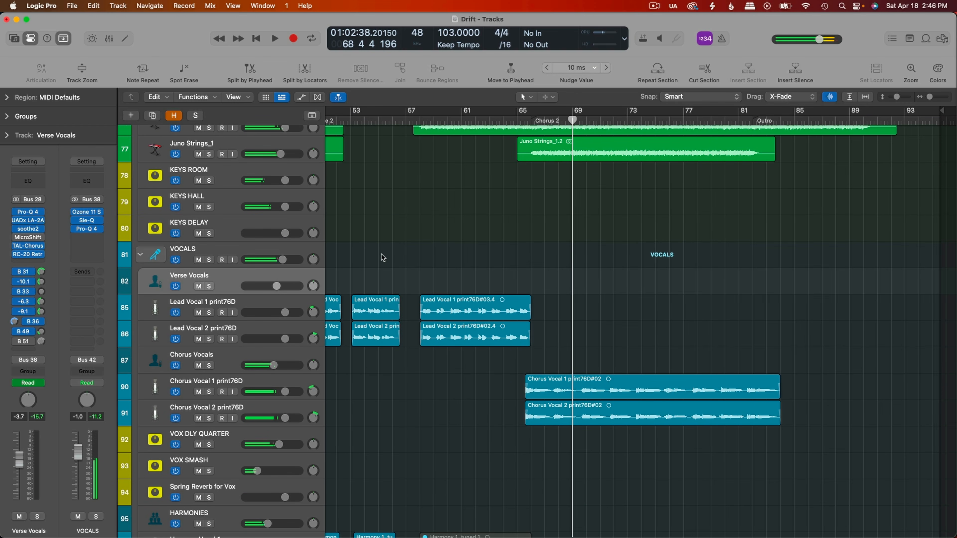
- Solo the VOCALS bus and examine its Ozone 11 Stabilizer during playback of Chorus 2
click(233, 251)
click(210, 259)
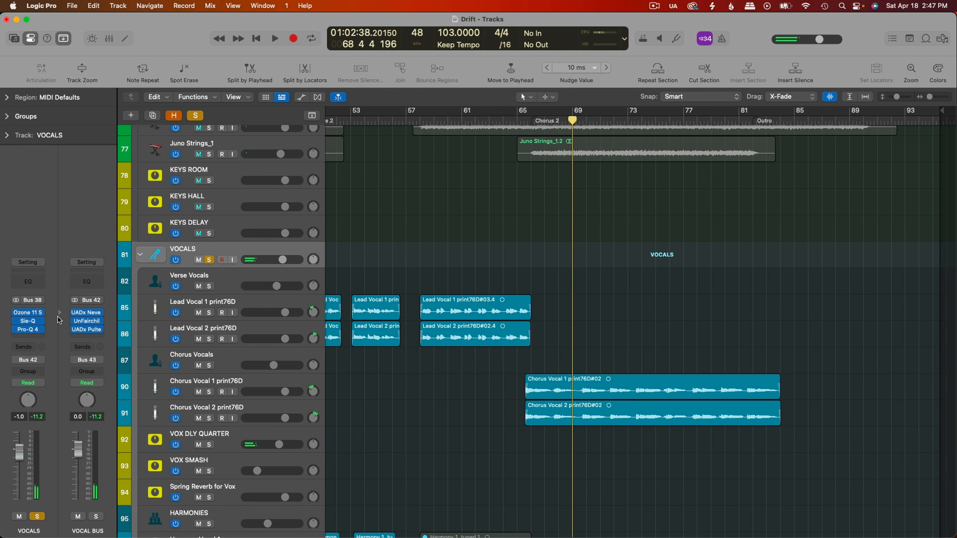
click(28, 315)
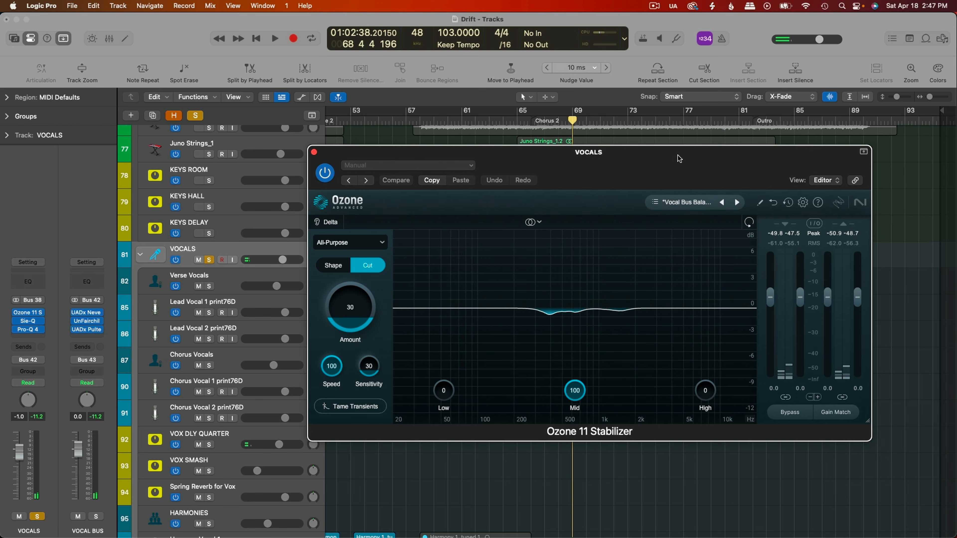
drag(685, 150, 523, 138)
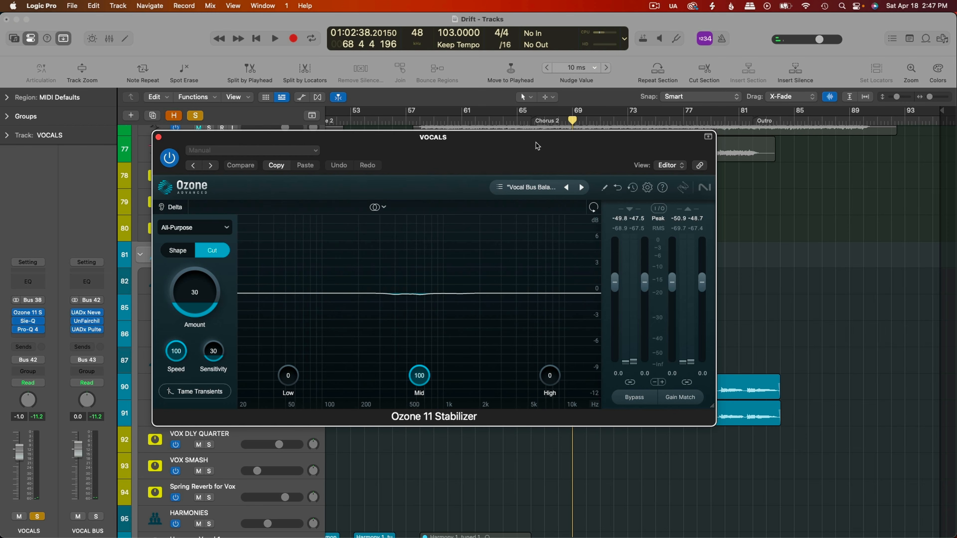
drag(458, 146, 460, 93)
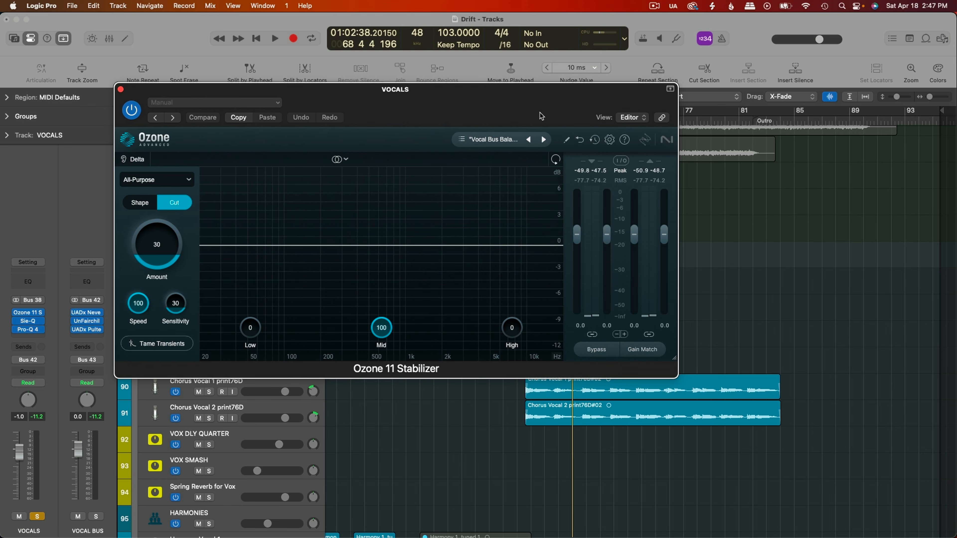
key(space)
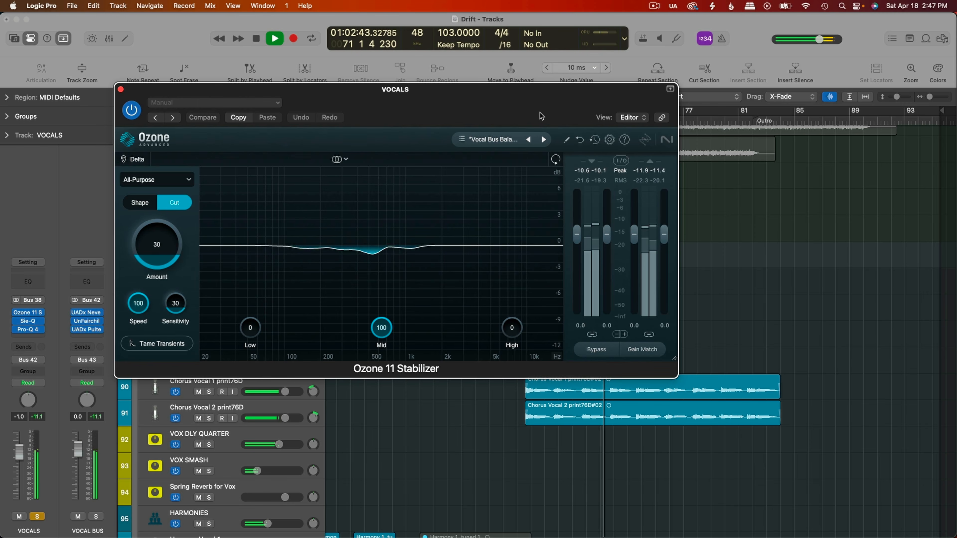
key(space)
click(120, 90)
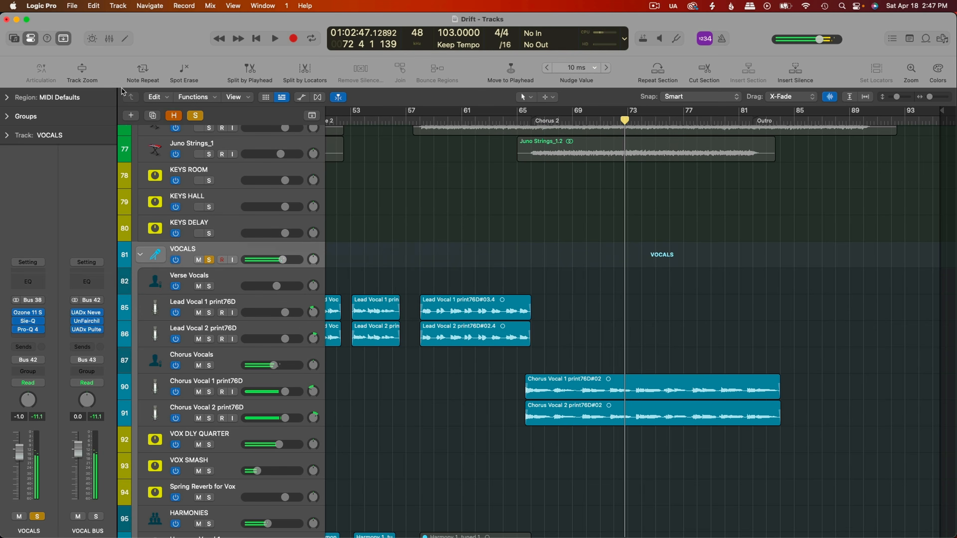
- Examine the Sie-Q and Pro-Q 4 on the VOCALS bus side by side during playback, then close both plug-ins
click(32, 323)
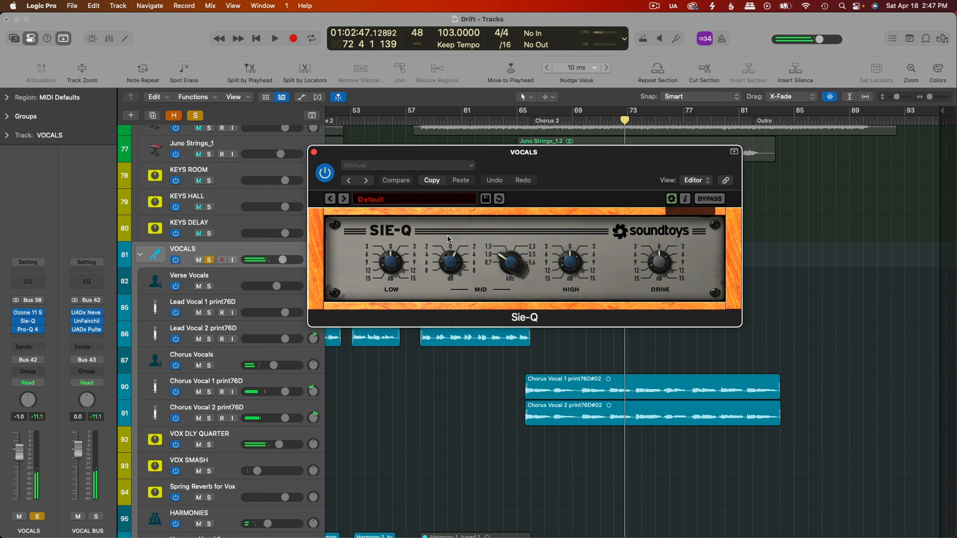
drag(578, 294, 617, 310)
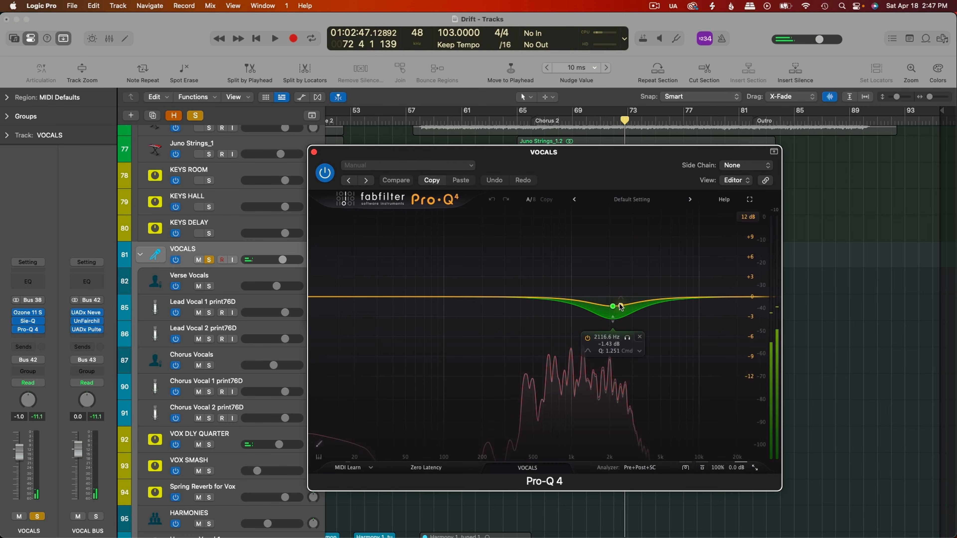
drag(526, 175, 636, 175)
drag(392, 154, 220, 158)
click(709, 173)
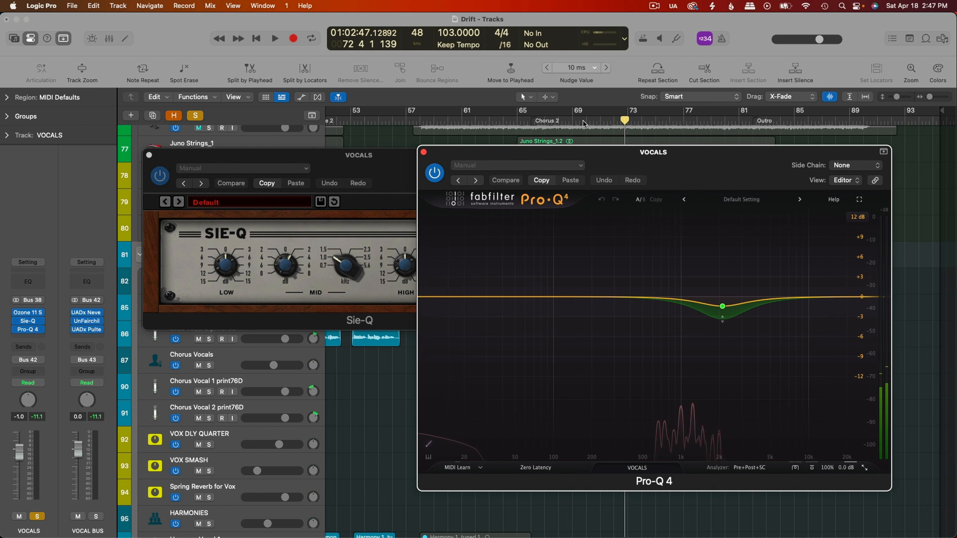
key(space)
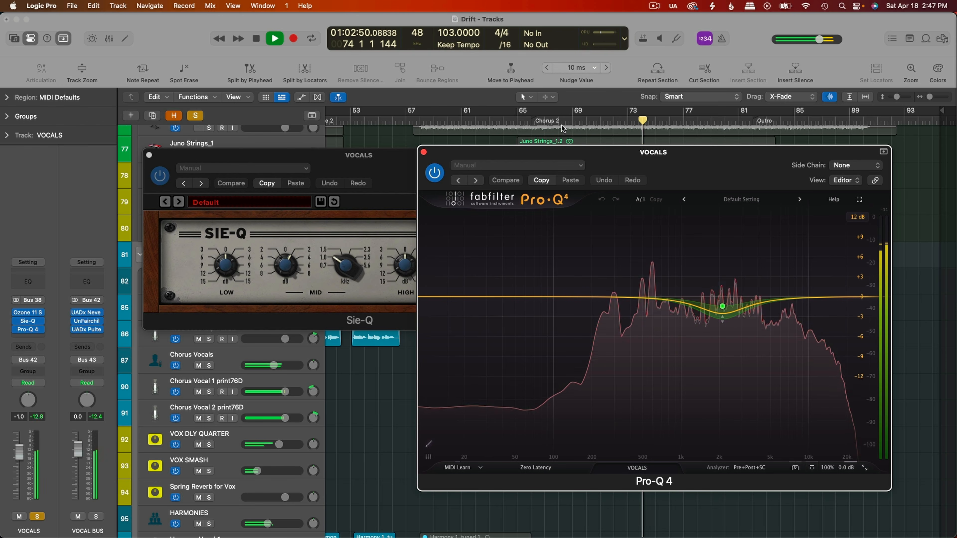
key(space)
key(super+w)
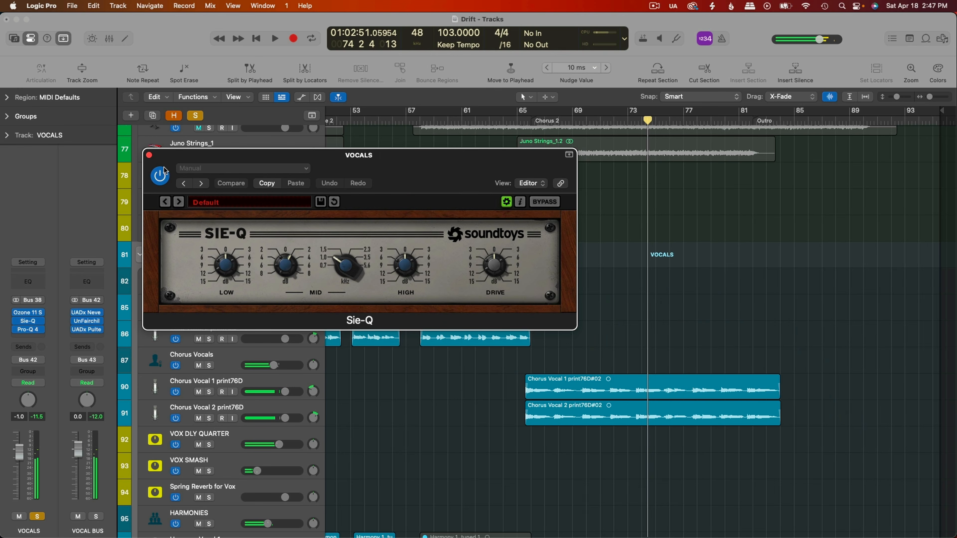
click(149, 155)
- Examine the UnFairchild compressor on the VOCAL BUS during playback, then view its UADx Pultec EQP-1A EQ
scroll(230, 234, down, 2)
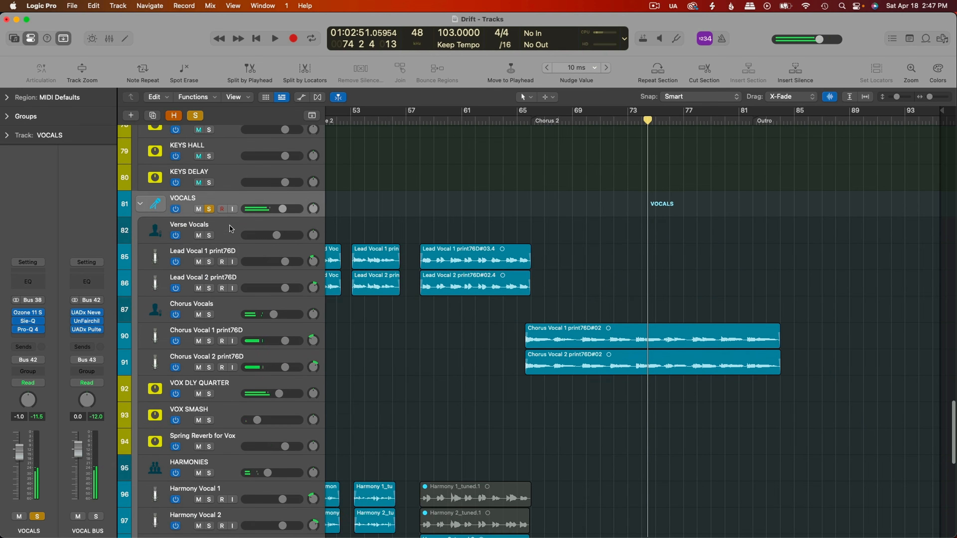
click(90, 320)
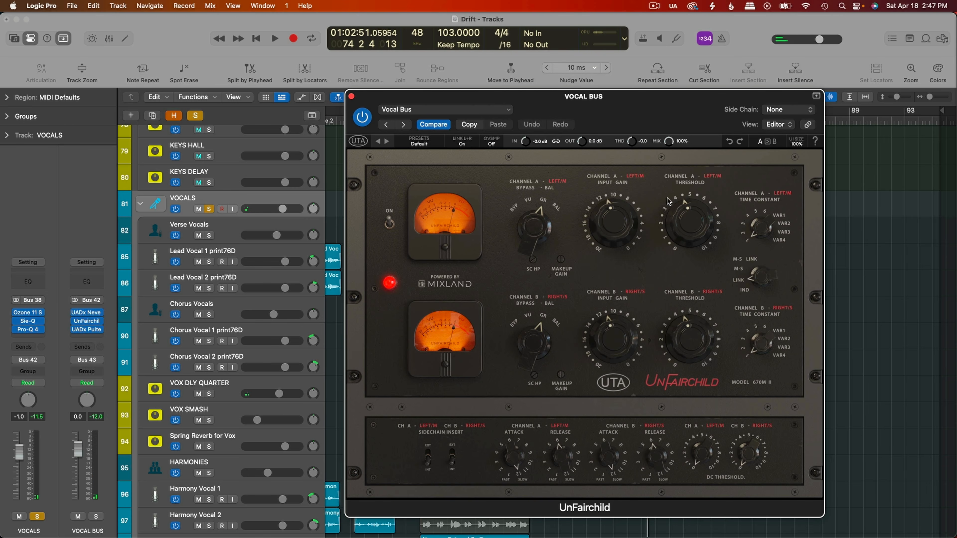
key(space)
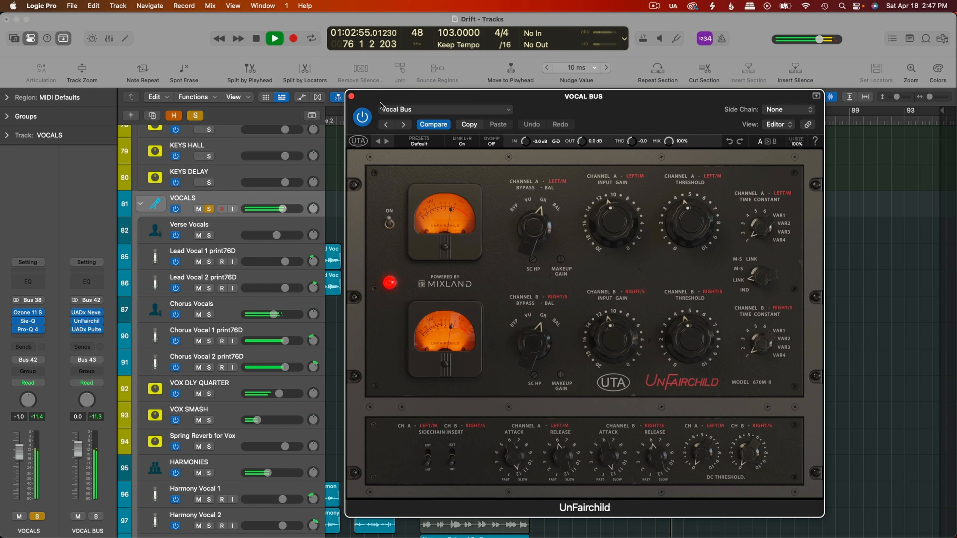
key(space)
click(352, 96)
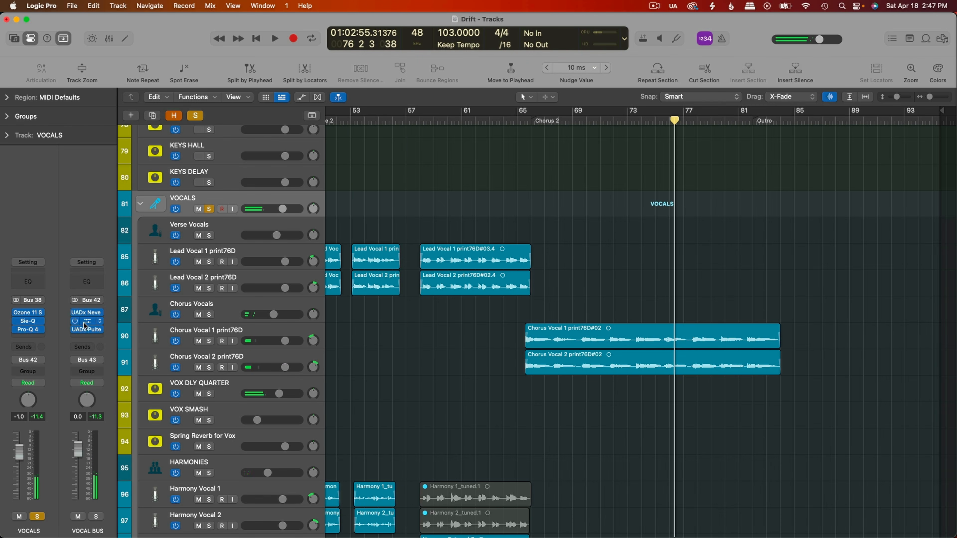
click(87, 330)
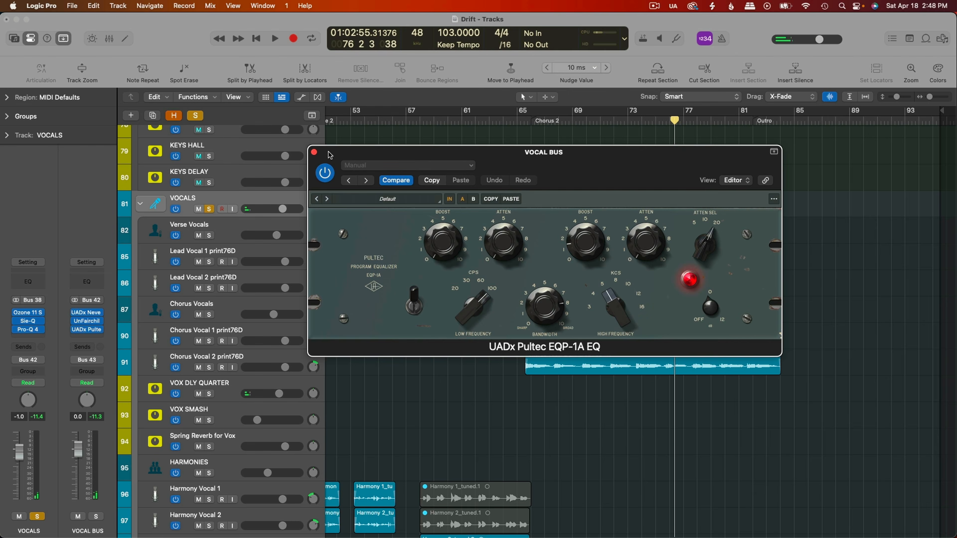
click(313, 152)
- Clear the VOCALS solo and look through the plug-in chains of the RHYTHM BUS, INST BUS and VOCAL BUS
click(209, 207)
scroll(208, 245, down, 15)
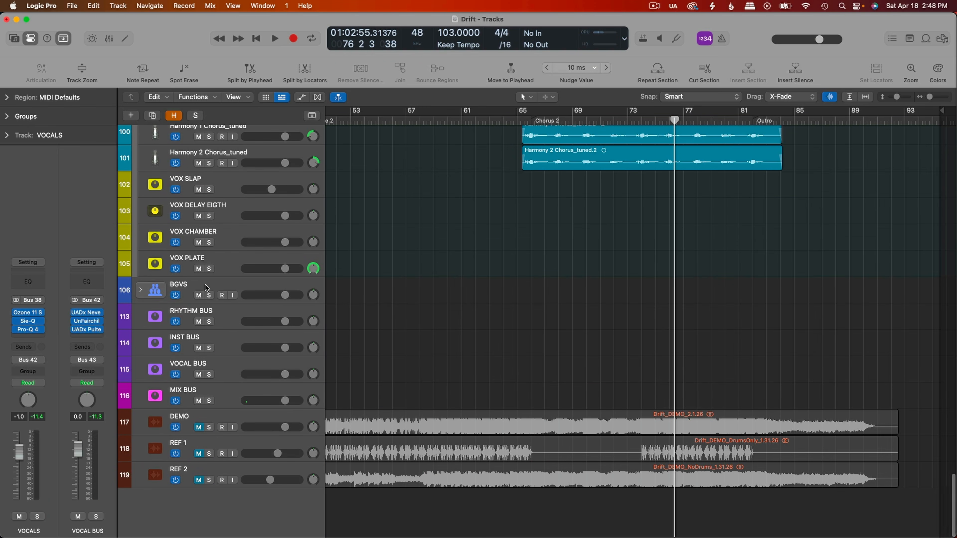
click(240, 316)
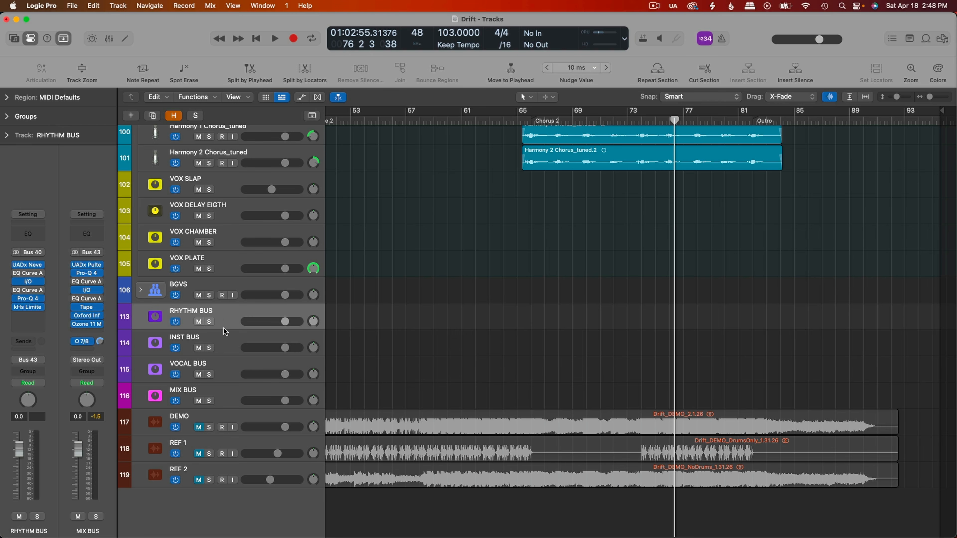
click(224, 345)
click(225, 366)
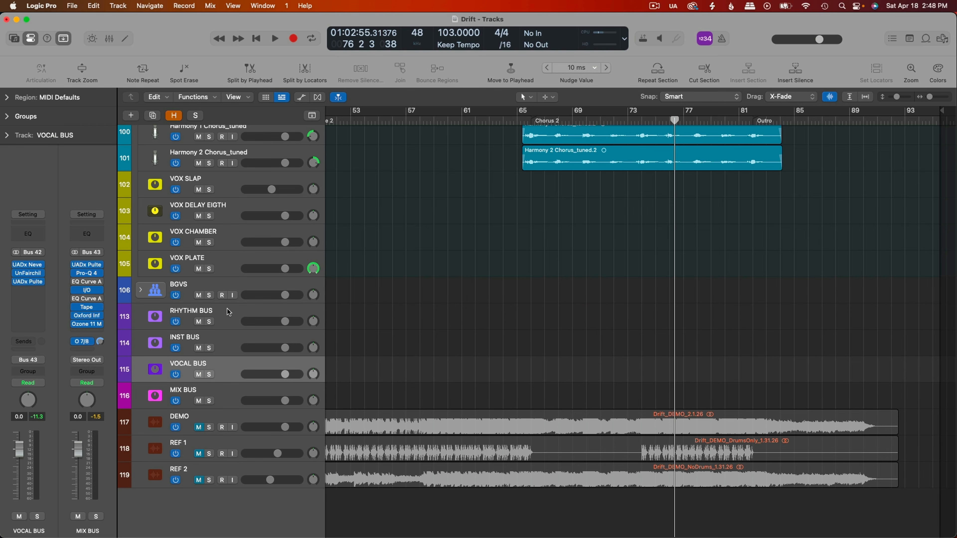
- Select the MIX BUS, place the playhead at Chorus 2, and view its UADx Pultec EQP-1A, Pro-Q 4 and I/O plug-ins in turn
click(227, 395)
click(27, 256)
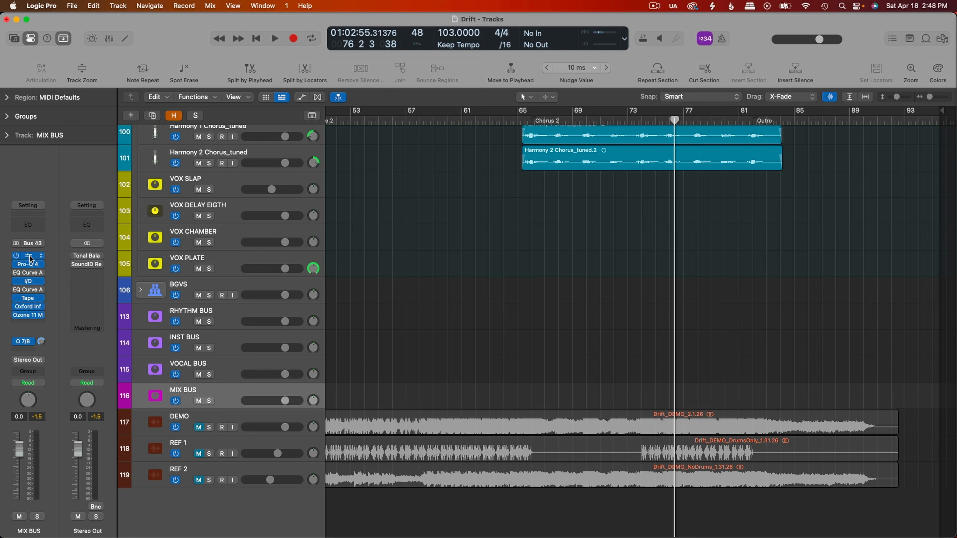
click(528, 125)
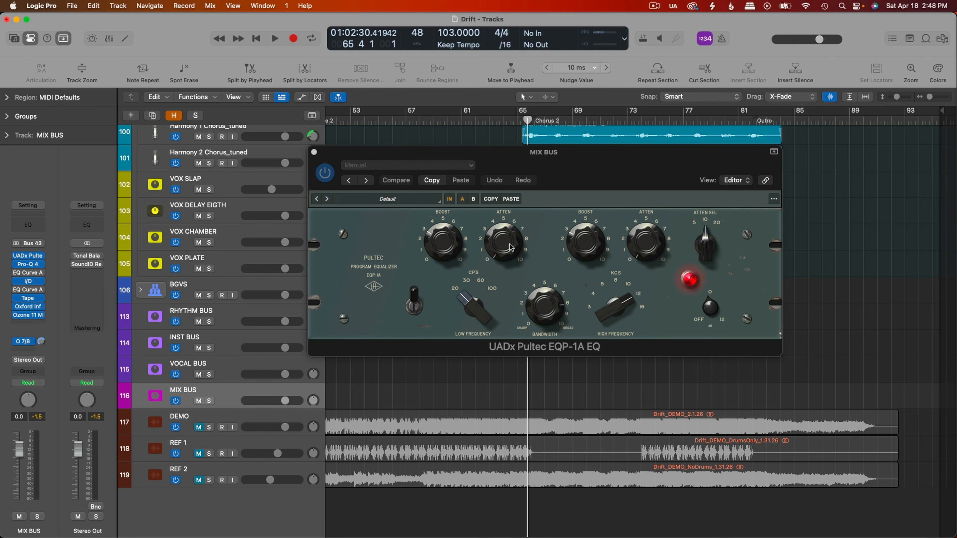
click(27, 264)
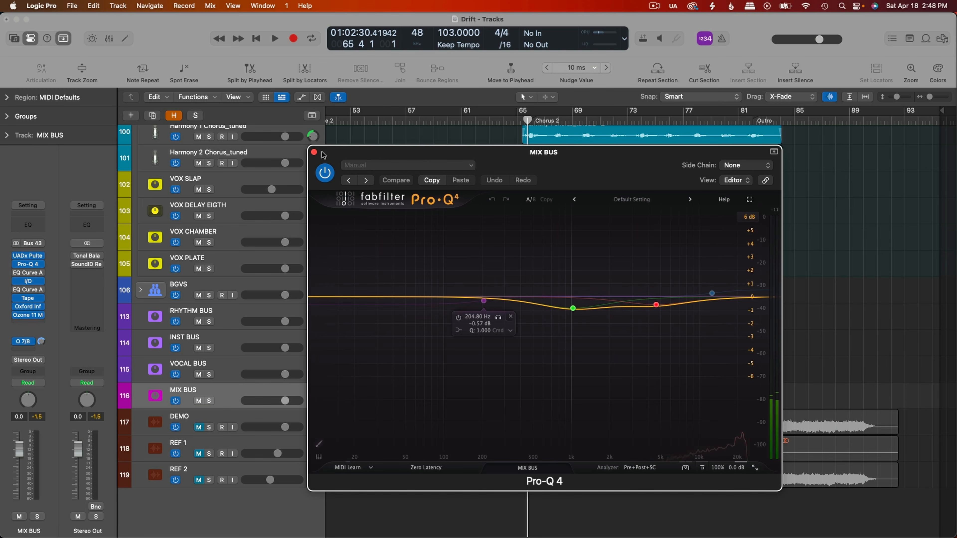
click(28, 280)
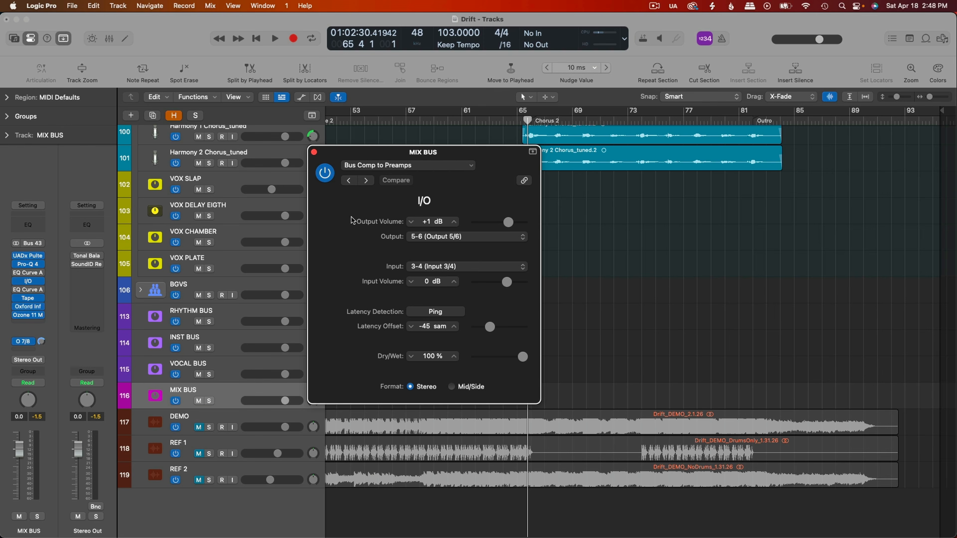
click(313, 152)
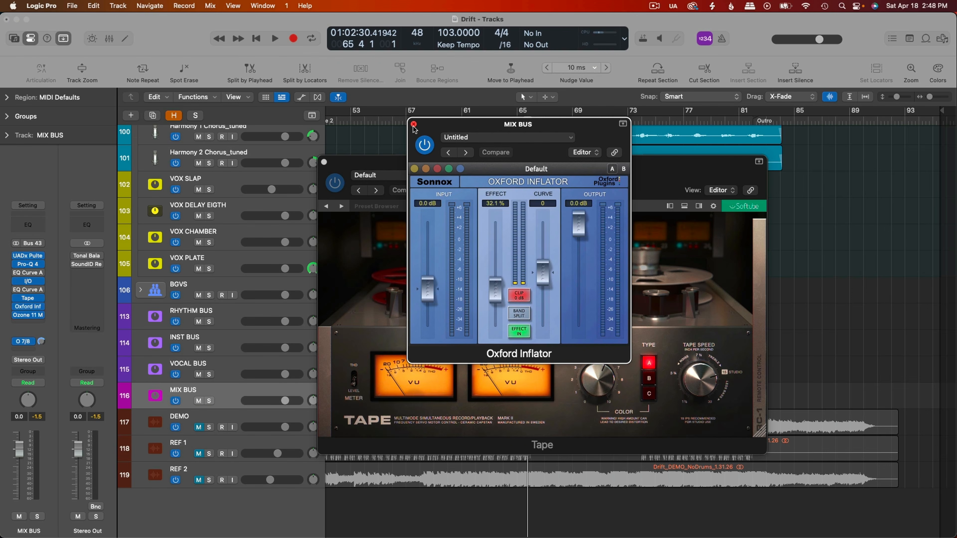
- Examine the Ozone 11 Maximizer on the MIX BUS, then close it along with the Oxford Inflator and Tape
click(27, 316)
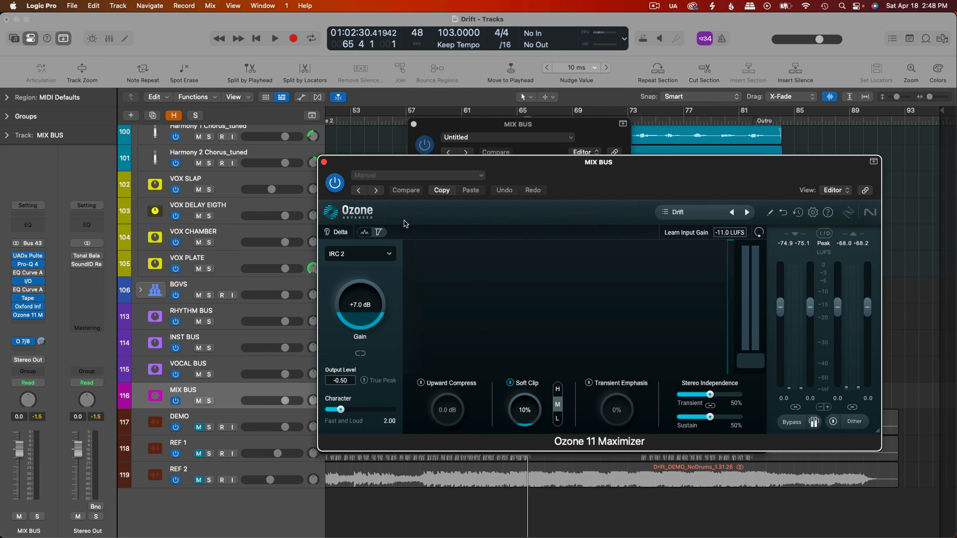
click(324, 162)
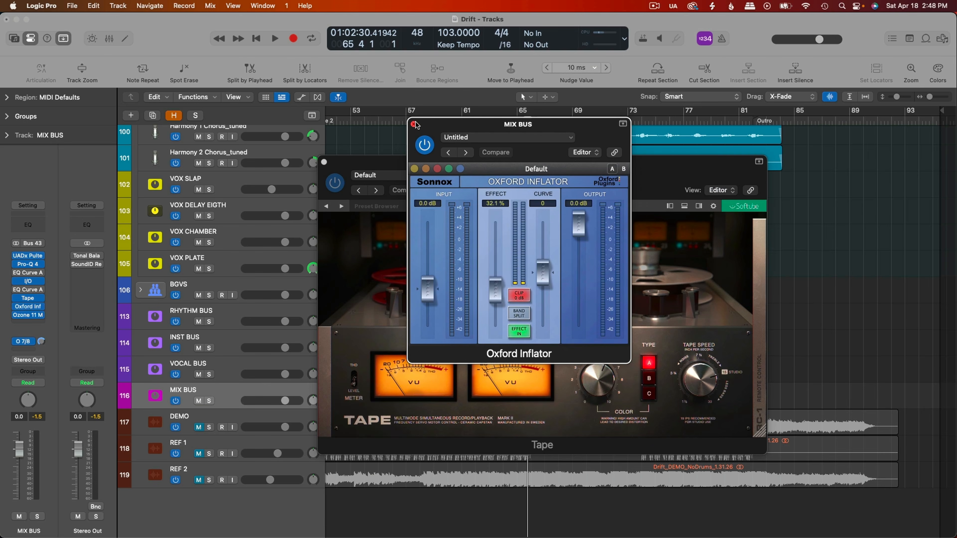
click(414, 125)
click(324, 162)
- Play the full mix from bar 73 in Chorus 2 while looking over the vocal and synth tracks, then stop playback
click(632, 119)
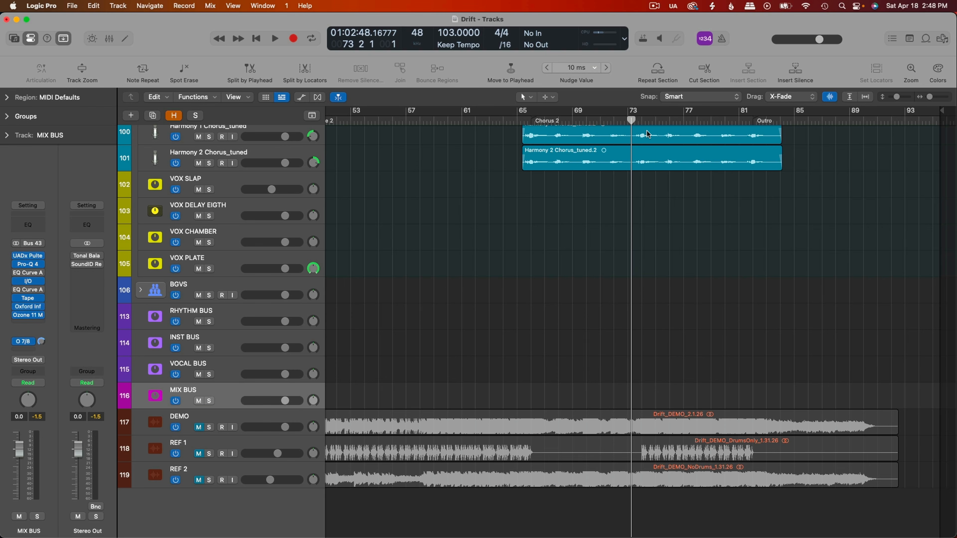
key(space)
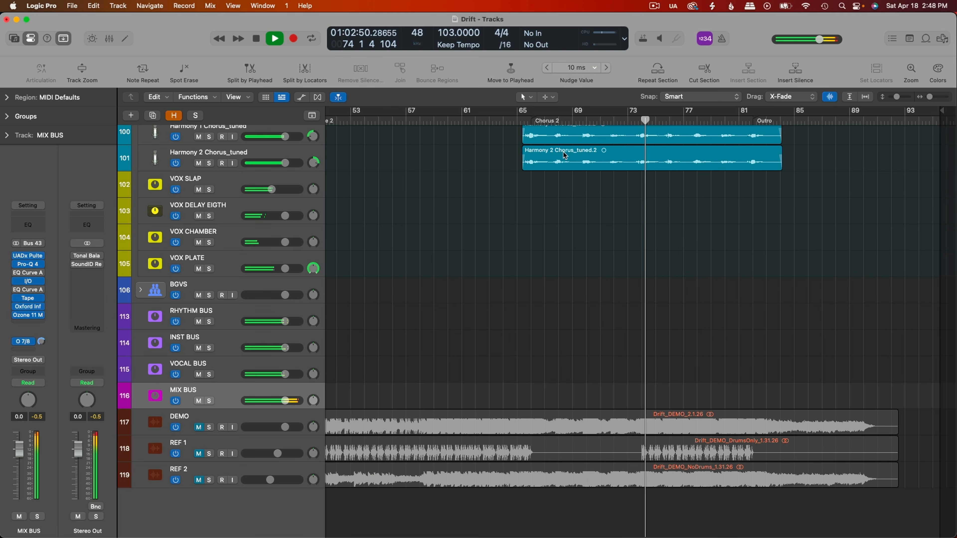
scroll(564, 156, up, 9)
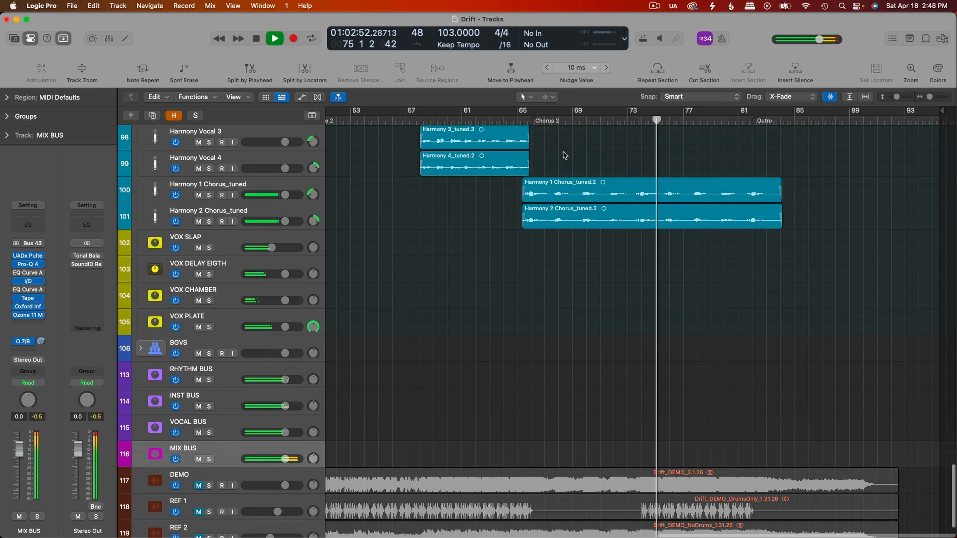
scroll(564, 156, up, 9)
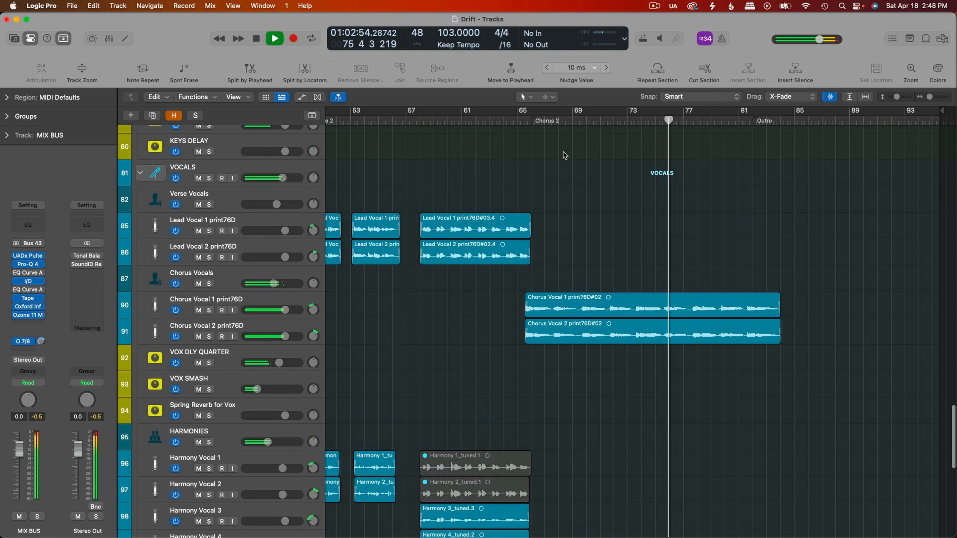
key(space)
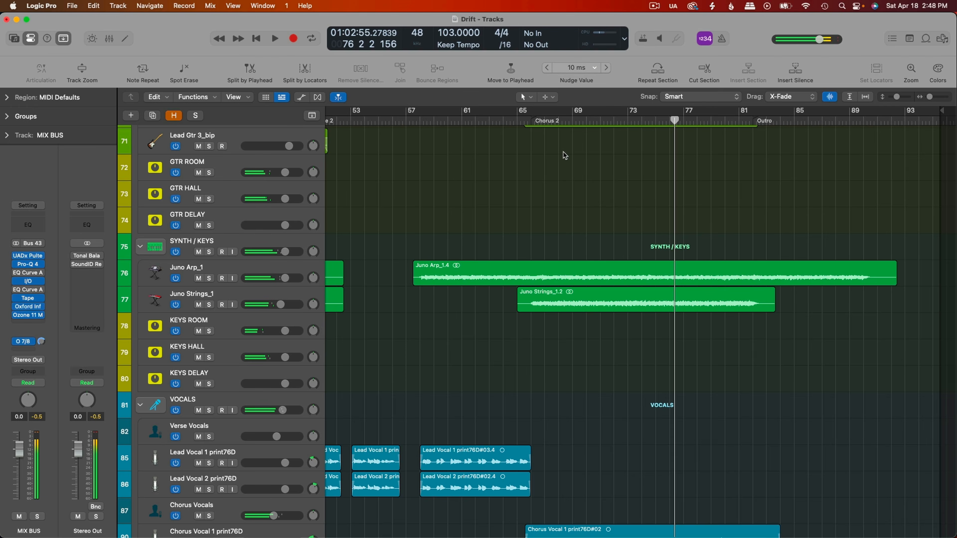
scroll(319, 168, down, 6)
scroll(320, 168, left, 5)
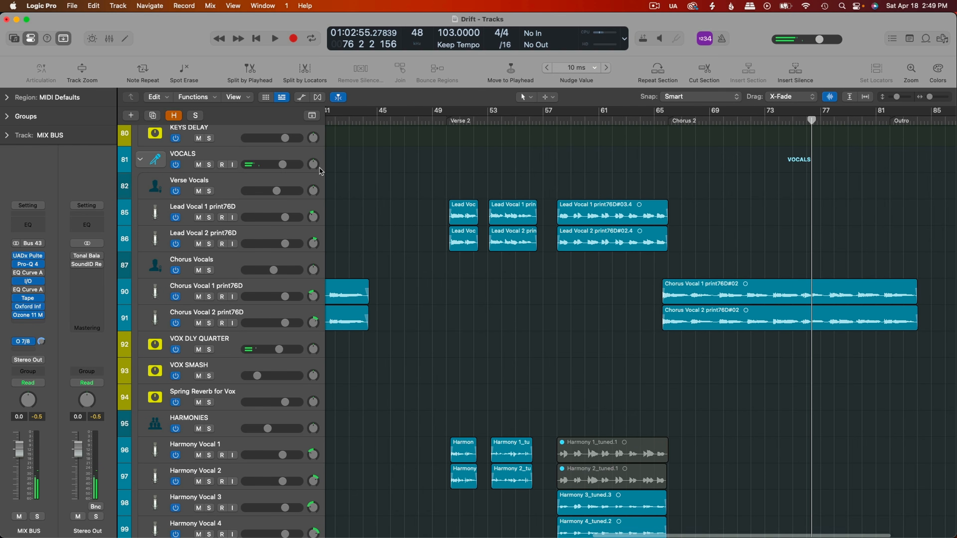